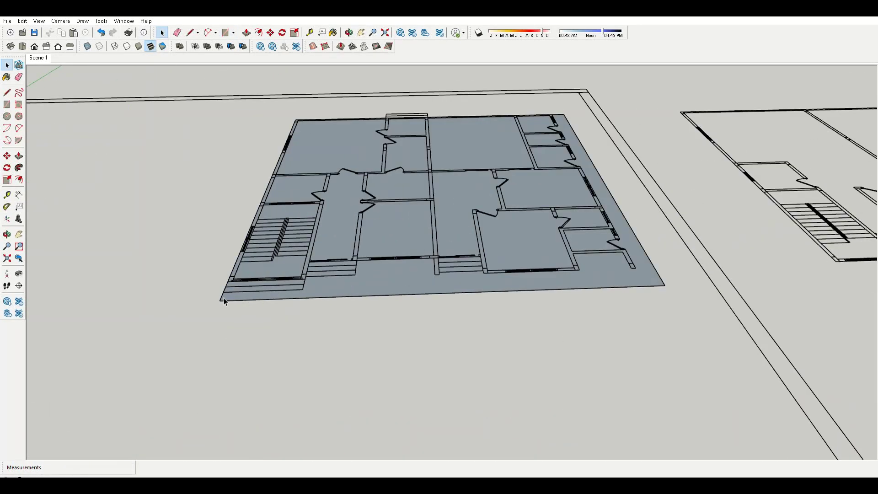
# - Draw a perimeter rectangle over the plan's lower-left corner and erase the leftover rectangle edges
pyautogui.scroll(5, 224, 298)
pyautogui.press('r')
pyautogui.click(560, 234)
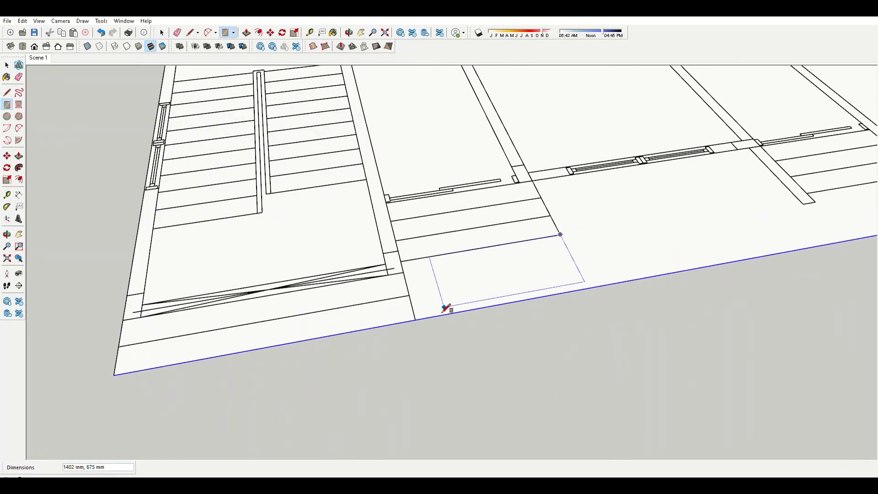
pyautogui.click(759, 151)
pyautogui.scroll(-3, 559, 294)
pyautogui.press('e')
pyautogui.scroll(3, 551, 242)
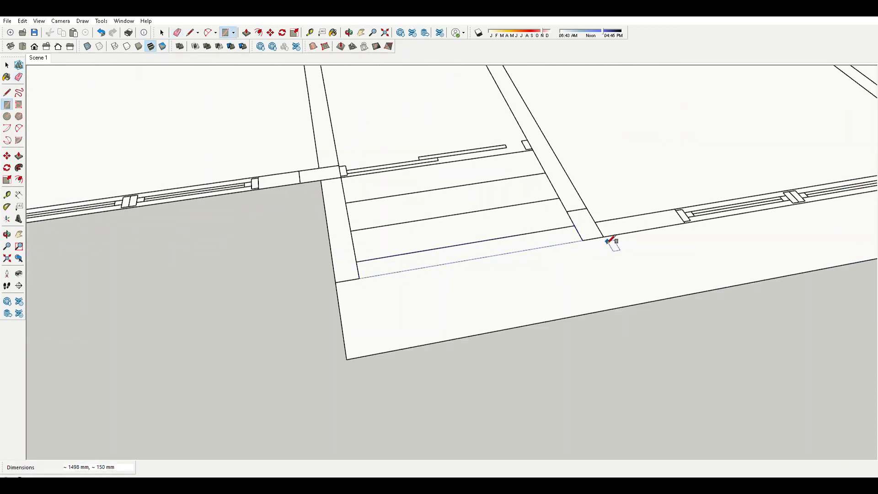
pyautogui.scroll(-3, 343, 349)
pyautogui.press('r')
pyautogui.scroll(3, 576, 227)
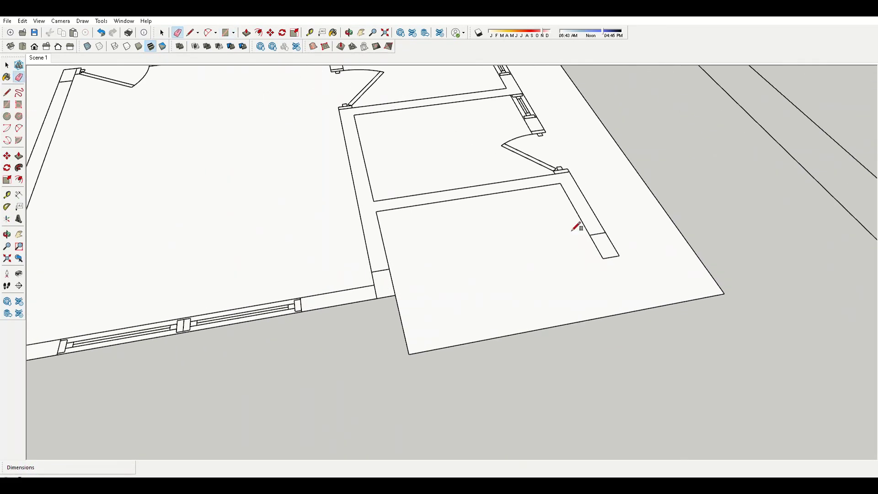
pyautogui.moveTo(417, 348); pyautogui.dragTo(553, 276)
pyautogui.press('r')
pyautogui.scroll(-3, 574, 321)
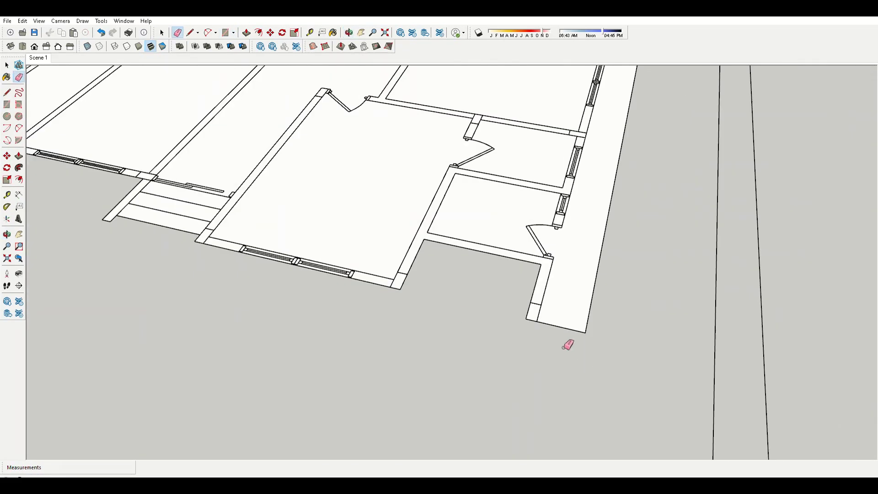
# - Zoom around the plan outline, tidying stray geometry with Move and Eraser
pyautogui.press('m')
pyautogui.scroll(3, 577, 335)
pyautogui.scroll(-3, 516, 326)
pyautogui.scroll(3, 480, 231)
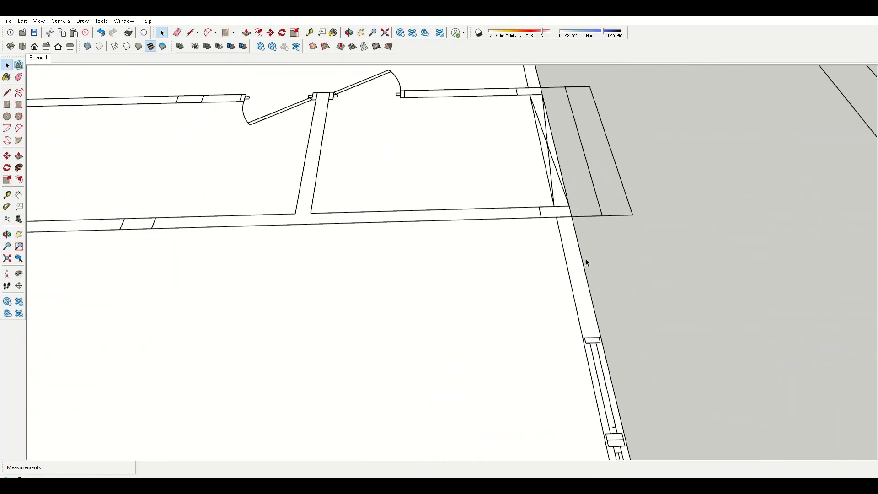
pyautogui.scroll(2, 585, 259)
pyautogui.scroll(-2, 603, 168)
pyautogui.scroll(-2, 602, 279)
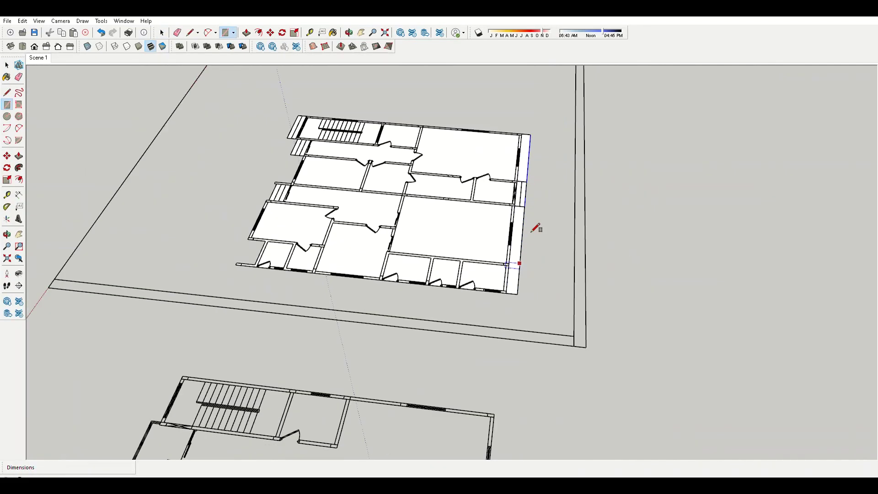
pyautogui.scroll(3, 533, 227)
pyautogui.scroll(2, 501, 221)
pyautogui.press('e')
pyautogui.scroll(-3, 503, 206)
pyautogui.scroll(4, 470, 284)
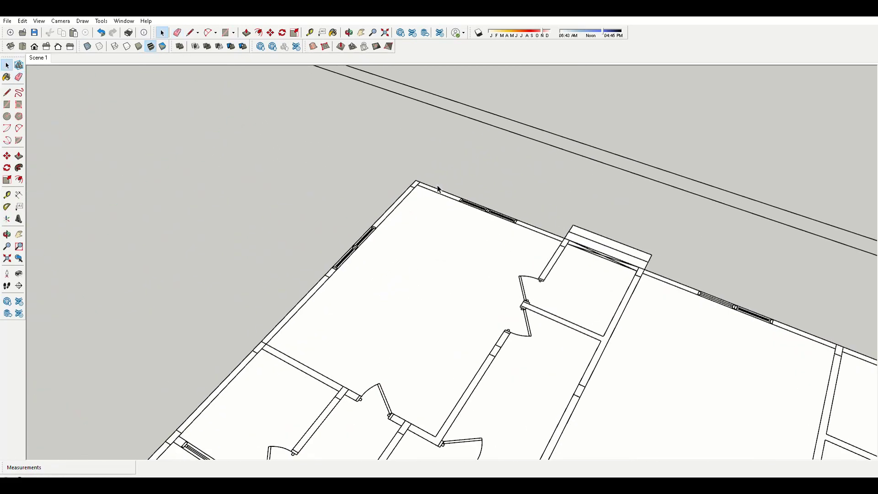
# - Select the plan's wall outlines rather than the floor face
pyautogui.press('space')
pyautogui.click(415, 210)
pyautogui.click(408, 205)
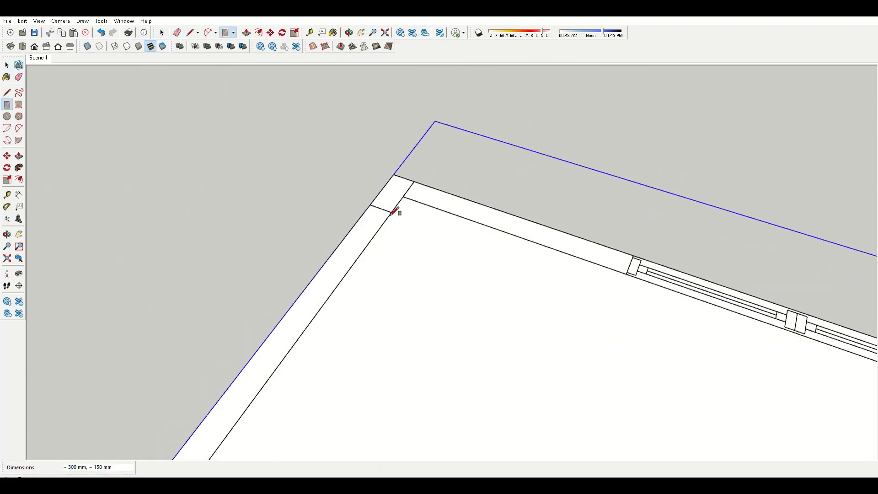
pyautogui.scroll(4, 403, 192)
# - Orbit around the raised wall corner to look down on the floor and wall base
pyautogui.press('m')
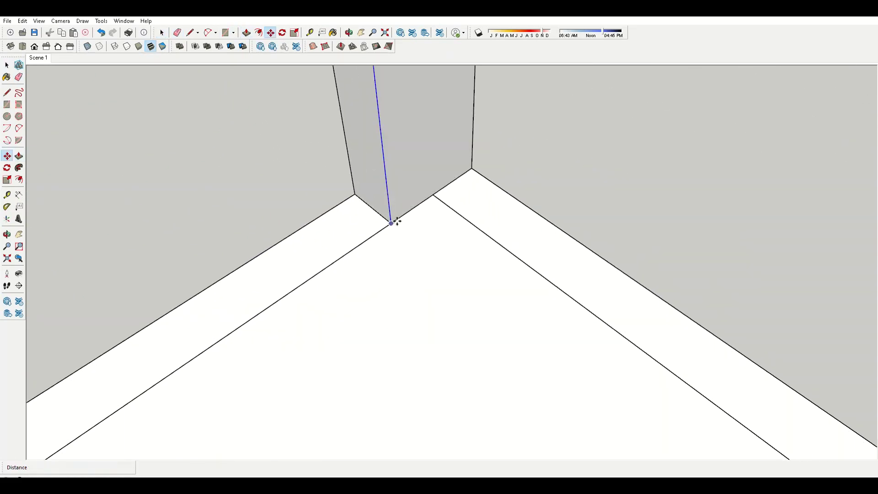
pyautogui.moveTo(449, 180)
pyautogui.mouseDown(button='middle')
pyautogui.moveTo(541, 290)
pyautogui.moveTo(612, 334)
pyautogui.moveTo(551, 320)
pyautogui.moveTo(450, 223)
pyautogui.moveTo(555, 316)
pyautogui.moveTo(472, 201)
pyautogui.moveTo(562, 358)
pyautogui.moveTo(489, 132)
pyautogui.mouseUp(button='middle')
pyautogui.press('t')
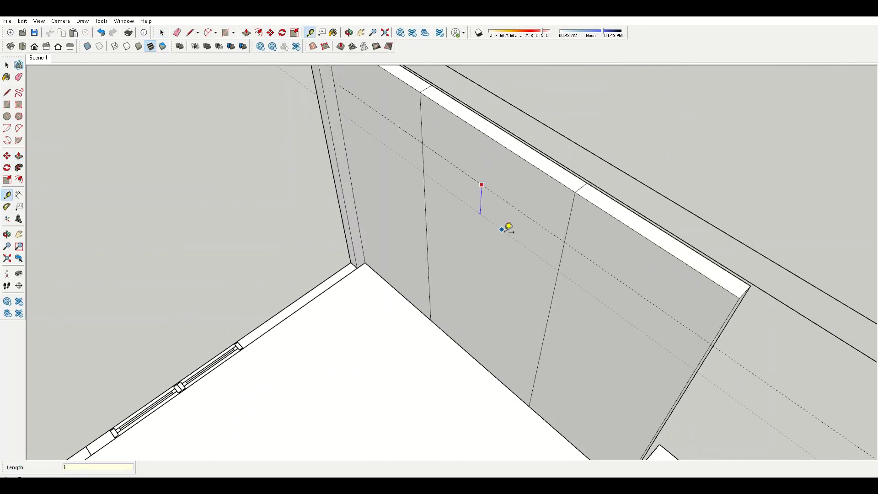
pyautogui.press('p')
pyautogui.moveTo(544, 302)
pyautogui.mouseDown(button='middle')
pyautogui.moveTo(574, 291)
pyautogui.moveTo(506, 313)
pyautogui.moveTo(424, 410)
pyautogui.moveTo(458, 280)
pyautogui.moveTo(427, 345)
pyautogui.moveTo(451, 392)
pyautogui.moveTo(486, 251)
pyautogui.moveTo(457, 173)
pyautogui.mouseUp(button='middle')
# - Place a height guide from the wall's top edge and push interior walls up to it
pyautogui.press('t')
pyautogui.click(457, 173)
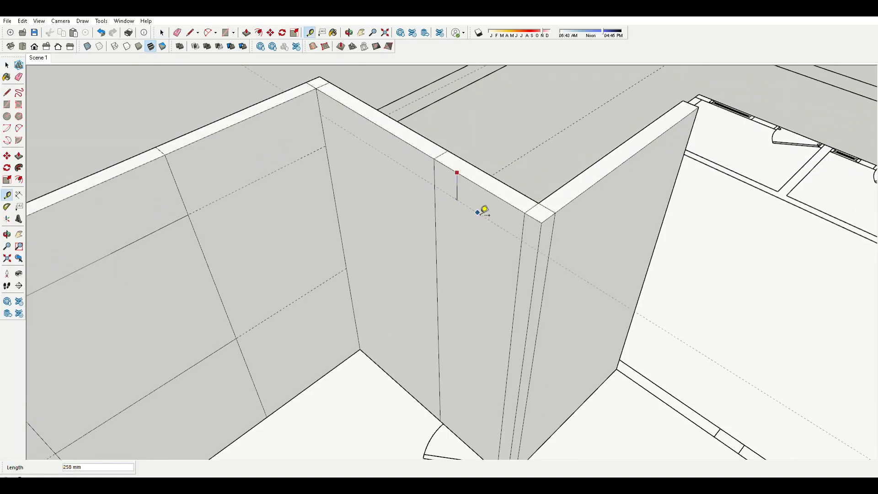
pyautogui.scroll(-5, 471, 238)
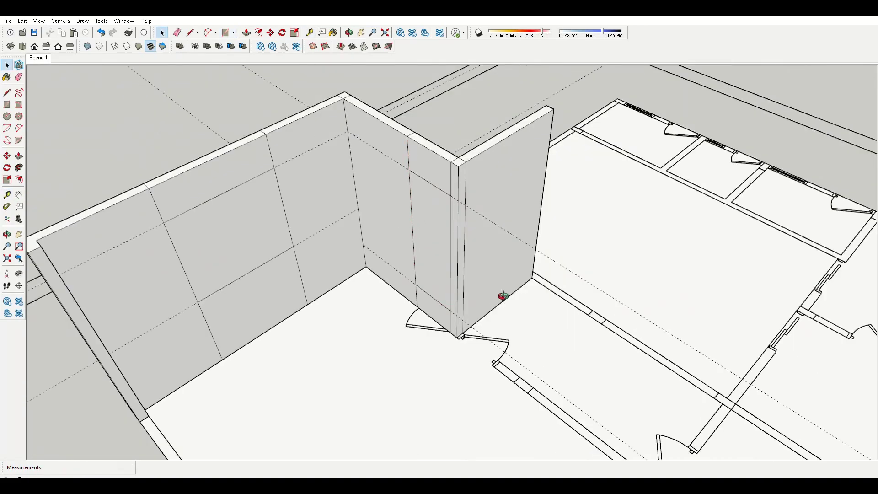
pyautogui.scroll(6, 386, 259)
pyautogui.press('p')
pyautogui.scroll(2, 359, 347)
pyautogui.press('Return')
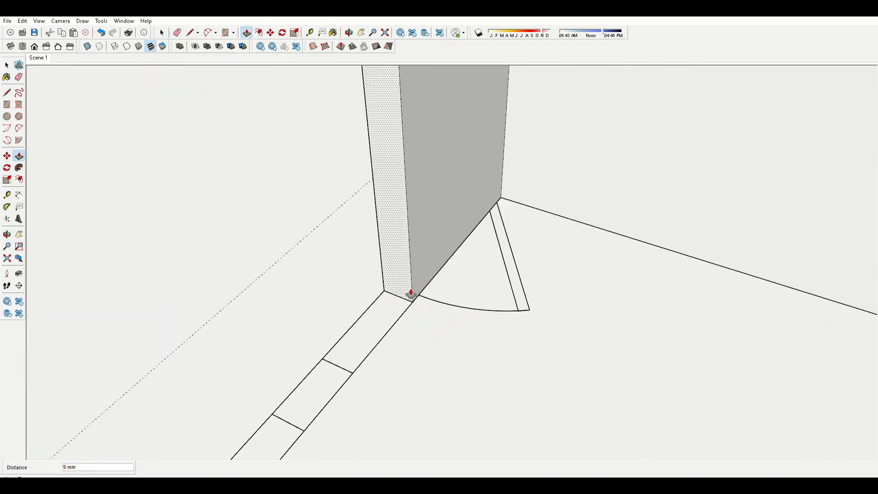
pyautogui.scroll(-5, 412, 298)
pyautogui.moveTo(481, 252); pyautogui.dragTo(334, 363, button='middle')
pyautogui.scroll(4, 433, 178)
# - Extrude a wall end 180 mm to form a door-jamb piece
pyautogui.press('r')
pyautogui.scroll(-4, 432, 178)
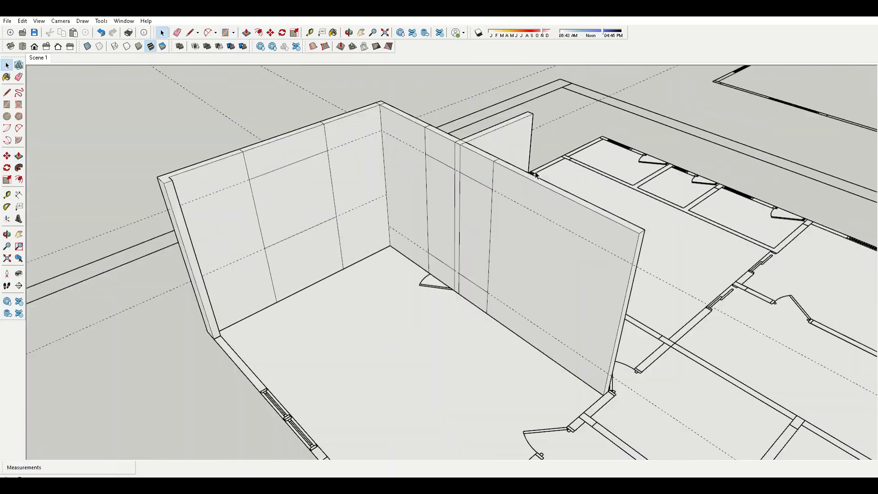
pyautogui.scroll(4, 366, 290)
pyautogui.press('p')
pyautogui.scroll(3, 413, 307)
pyautogui.scroll(2, 533, 356)
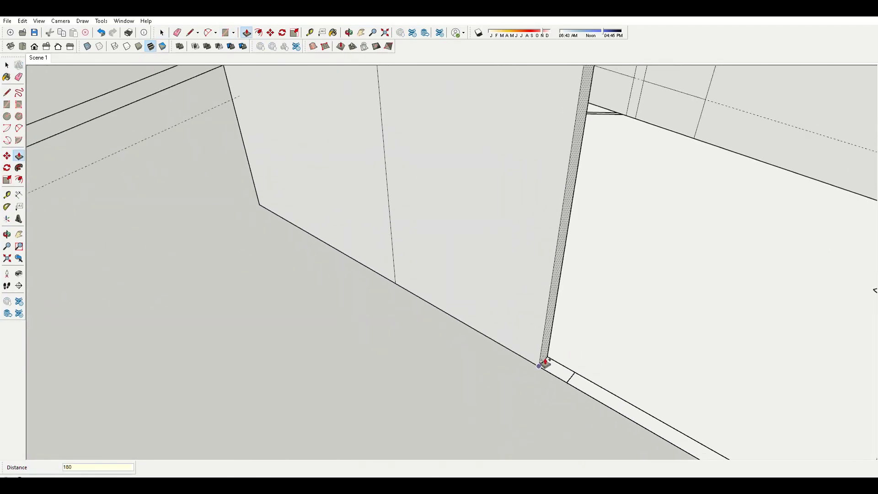
pyautogui.press('Return')
pyautogui.scroll(-2, 503, 329)
pyautogui.scroll(-3, 255, 344)
pyautogui.scroll(3, 211, 294)
pyautogui.scroll(-3, 347, 349)
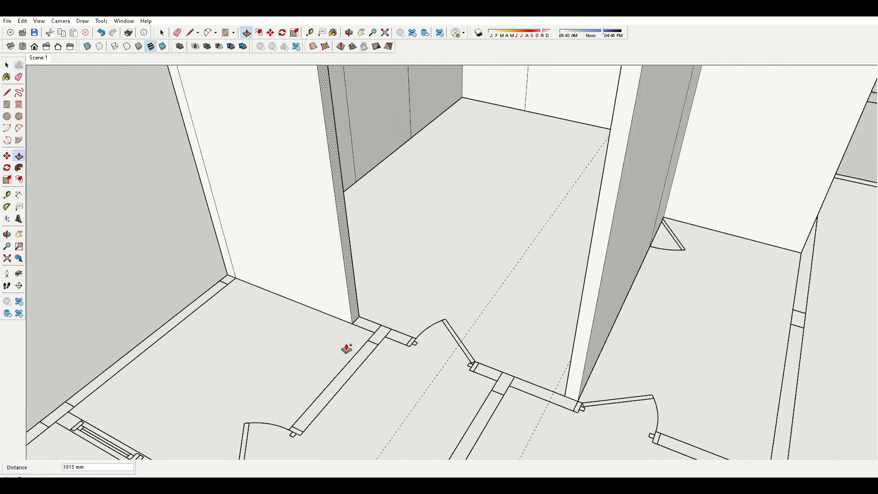
pyautogui.scroll(-4, 347, 349)
# - Add another height guide on the wall and push the next wall outline up to it
pyautogui.press('t')
pyautogui.scroll(4, 392, 133)
pyautogui.click(369, 122)
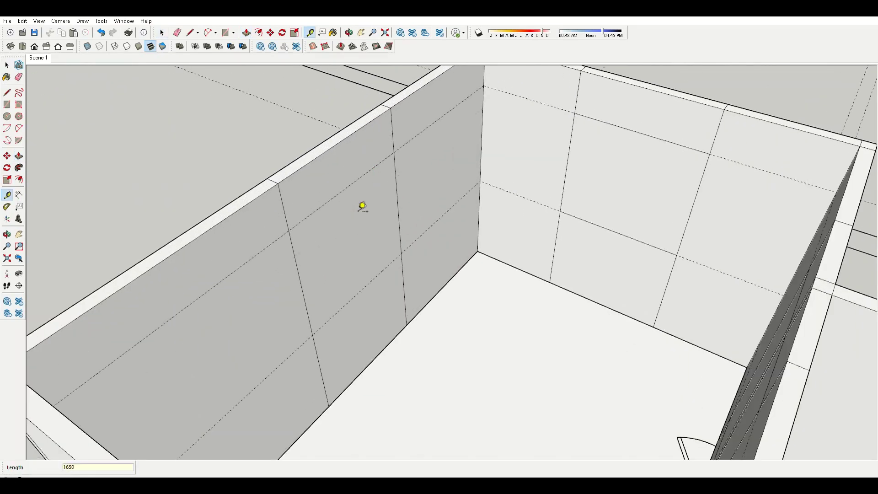
pyautogui.scroll(-5, 322, 329)
pyautogui.scroll(6, 334, 308)
pyautogui.scroll(2, 276, 392)
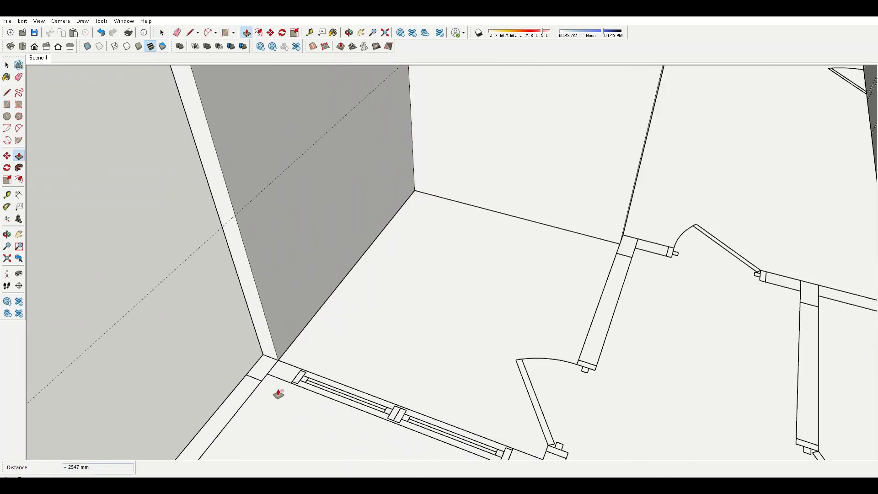
pyautogui.press('p')
pyautogui.scroll(-2, 288, 366)
pyautogui.scroll(4, 382, 392)
pyautogui.scroll(1, 384, 401)
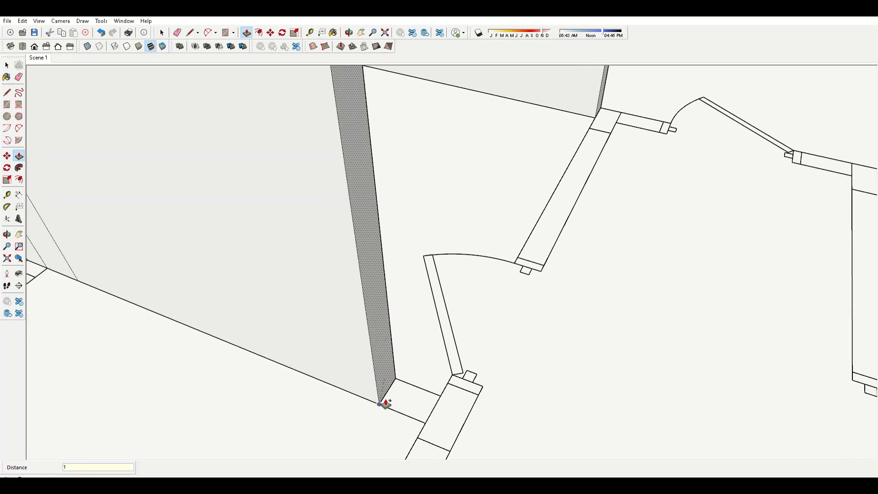
pyautogui.scroll(2, 396, 393)
pyautogui.scroll(-3, 385, 409)
# - Place a height guide from the wall's top edge and extrude the nearby wall outline to it
pyautogui.scroll(-3, 369, 328)
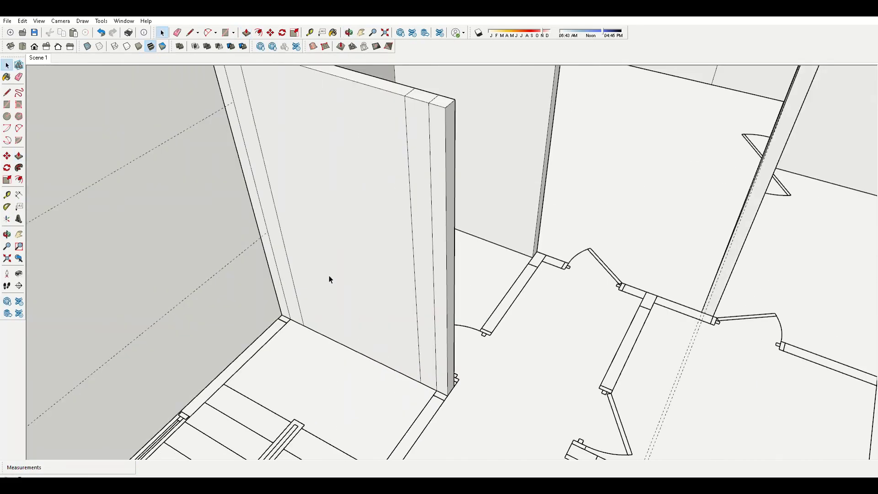
pyautogui.press('t')
pyautogui.click(331, 284)
pyautogui.scroll(3, 355, 253)
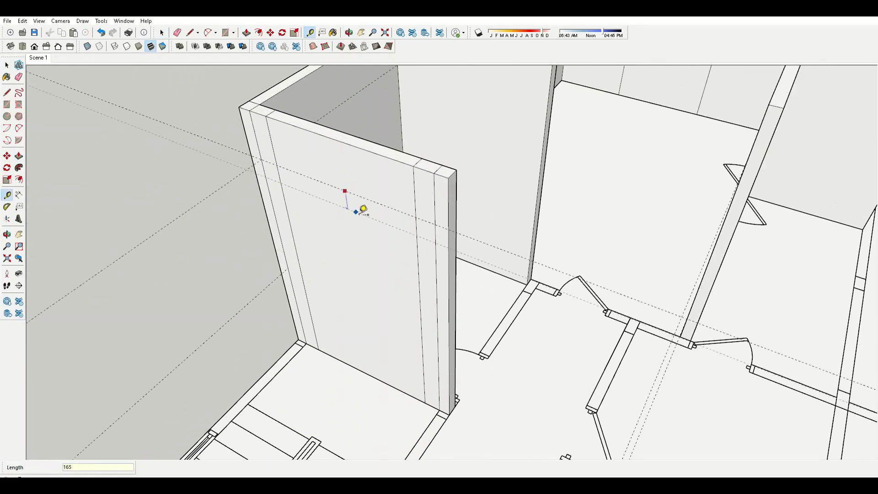
pyautogui.scroll(-3, 384, 293)
pyautogui.press('p')
pyautogui.scroll(3, 382, 290)
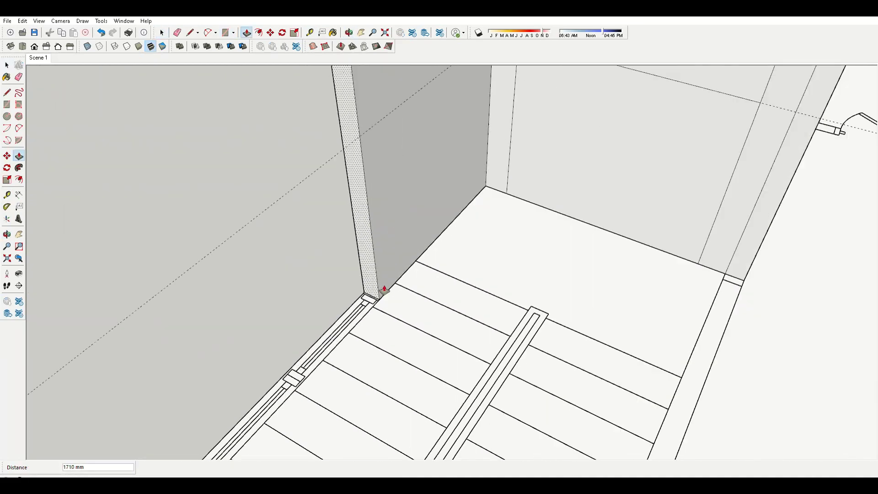
pyautogui.scroll(-2, 443, 251)
pyautogui.scroll(3, 359, 354)
pyautogui.scroll(-3, 359, 354)
# - Push the partitions beside the stairs and doorway up to full wall height
pyautogui.moveTo(476, 227)
pyautogui.mouseDown(button='middle')
pyautogui.moveTo(373, 337)
pyautogui.moveTo(464, 192)
pyautogui.mouseUp(button='middle')
pyautogui.scroll(3, 530, 232)
pyautogui.press('p')
pyautogui.scroll(-3, 510, 333)
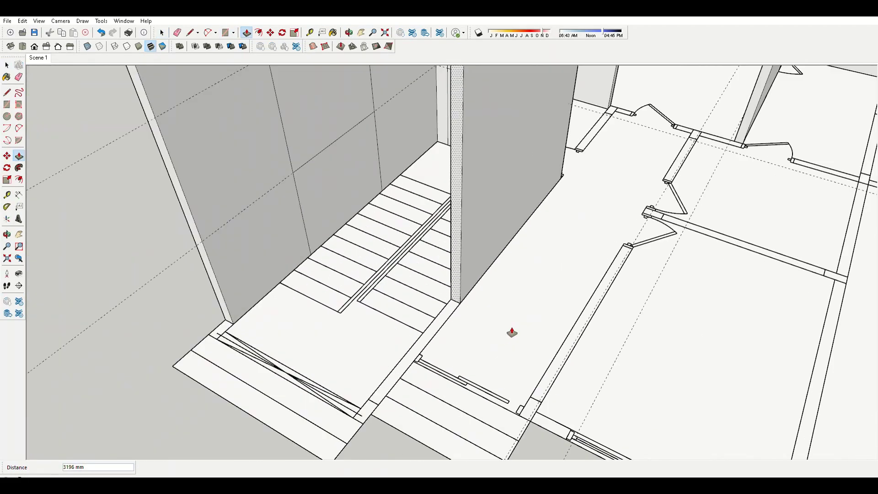
pyautogui.scroll(3, 529, 388)
pyautogui.scroll(2, 388, 304)
pyautogui.scroll(-3, 388, 304)
pyautogui.scroll(3, 368, 300)
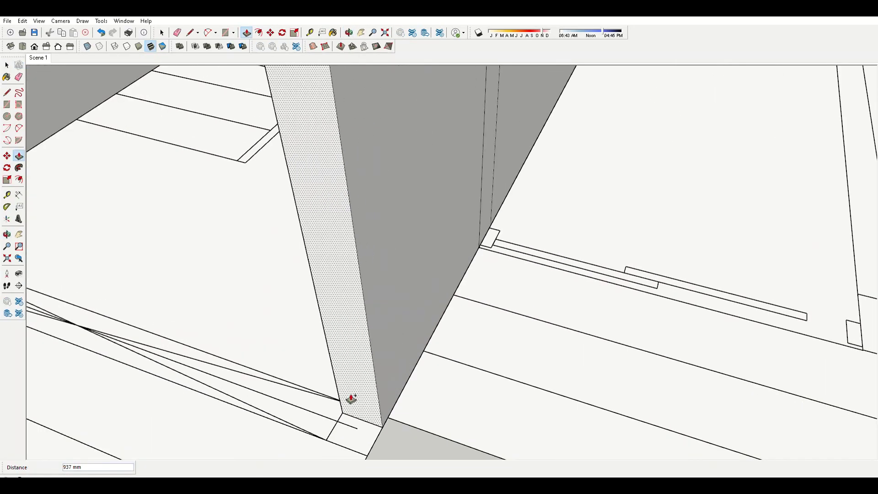
pyautogui.scroll(-2, 349, 398)
pyautogui.scroll(2, 235, 314)
pyautogui.scroll(2, 494, 349)
pyautogui.scroll(-2, 337, 308)
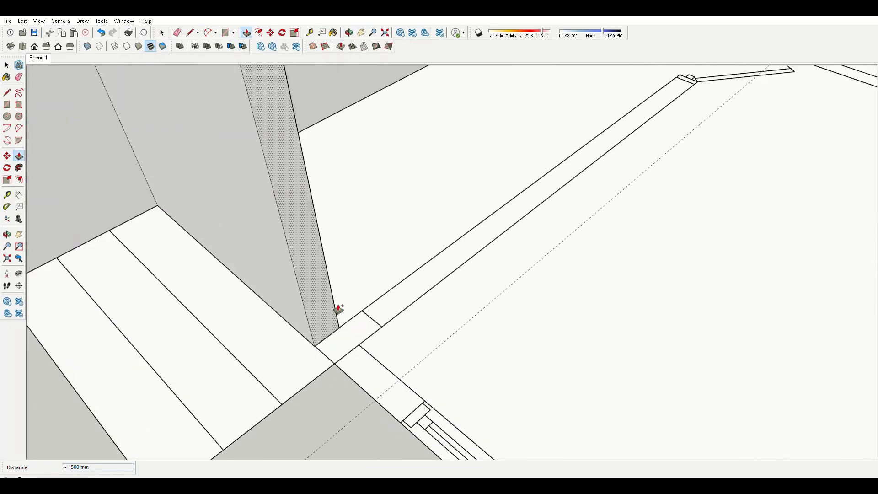
pyautogui.scroll(-3, 487, 368)
pyautogui.scroll(3, 253, 269)
pyautogui.scroll(-3, 253, 269)
# - Raise the corridor walls to guide height, enclosing a small room
pyautogui.moveTo(583, 320); pyautogui.dragTo(417, 188, button='middle')
pyautogui.press('t')
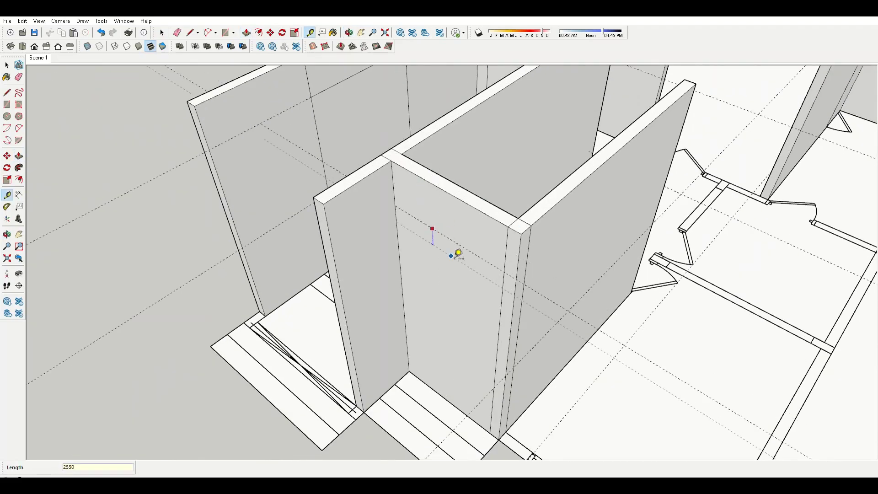
pyautogui.press('p')
pyautogui.scroll(-3, 304, 314)
pyautogui.scroll(3, 475, 274)
pyautogui.scroll(3, 579, 271)
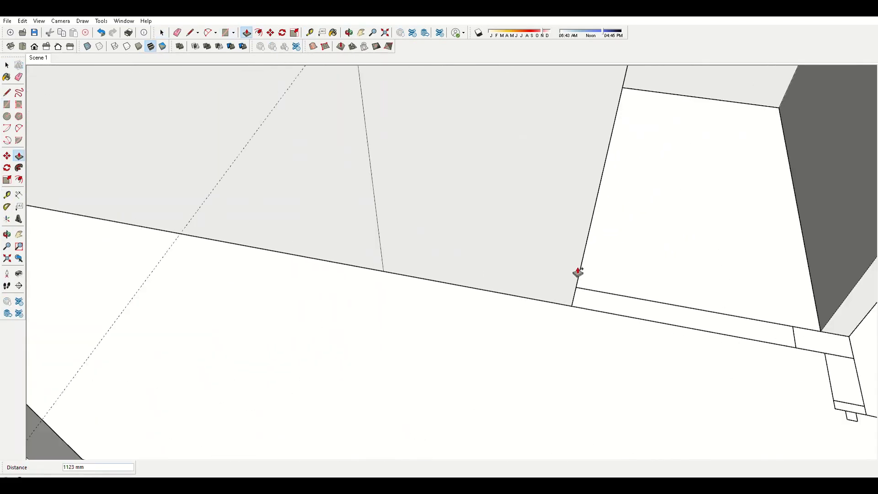
pyautogui.scroll(-3, 542, 301)
pyautogui.scroll(3, 411, 282)
pyautogui.scroll(2, 493, 298)
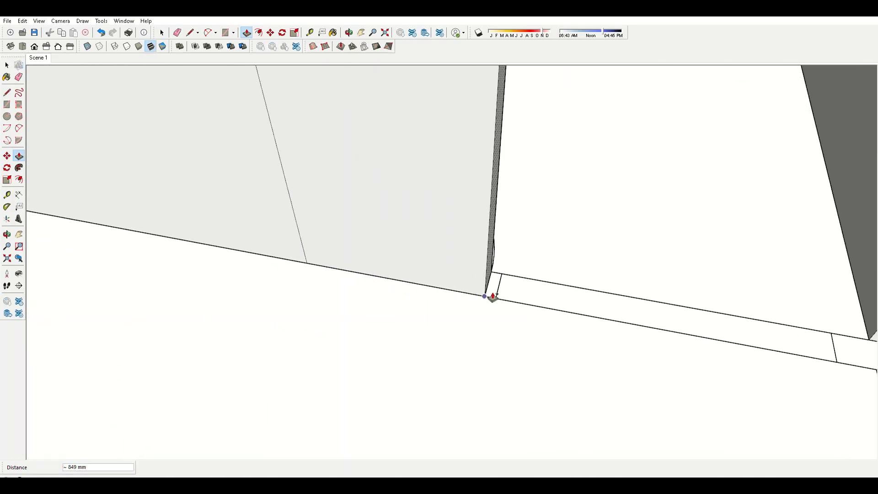
pyautogui.scroll(-3, 503, 294)
pyautogui.scroll(3, 490, 372)
# - Start a new Tape Measure guide from a point on the wall
pyautogui.press('t')
pyautogui.scroll(-3, 435, 196)
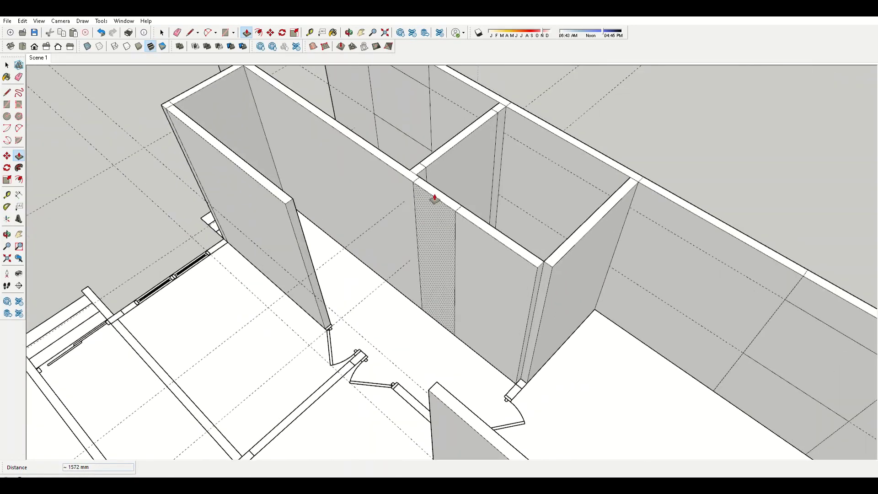
pyautogui.scroll(3, 435, 195)
pyautogui.click(429, 185)
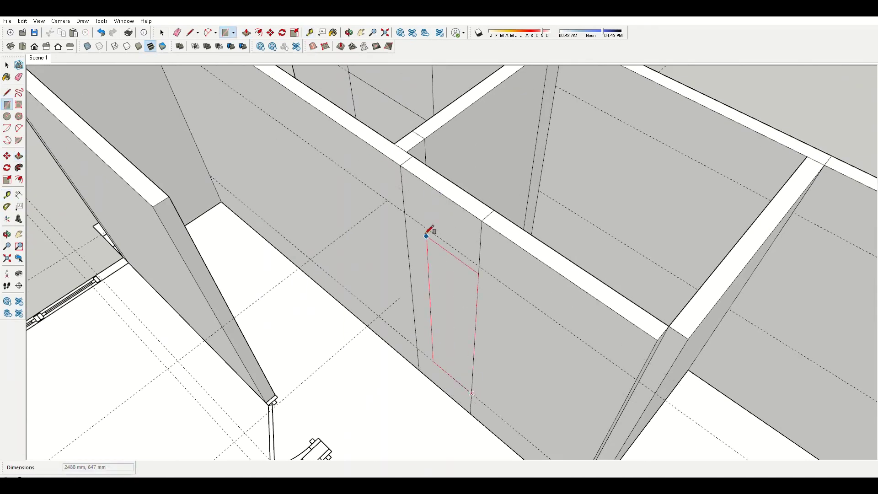
# - Complete the first opening outline on the wall face and begin extruding it
pyautogui.click(427, 235)
pyautogui.press('p')
pyautogui.scroll(-3, 658, 318)
pyautogui.scroll(3, 502, 240)
pyautogui.scroll(2, 484, 261)
pyautogui.scroll(2, 495, 288)
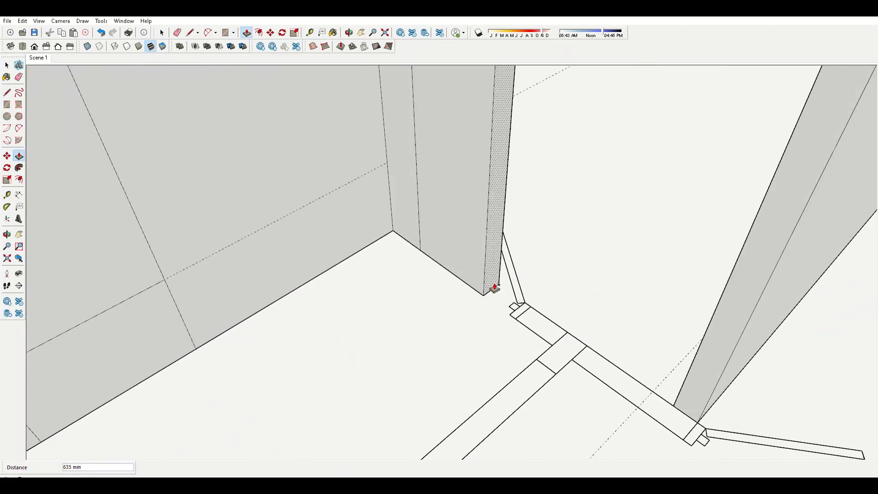
pyautogui.scroll(-3, 527, 363)
# - Add a guide along the wall, outline a second opening and push it through
pyautogui.press('t')
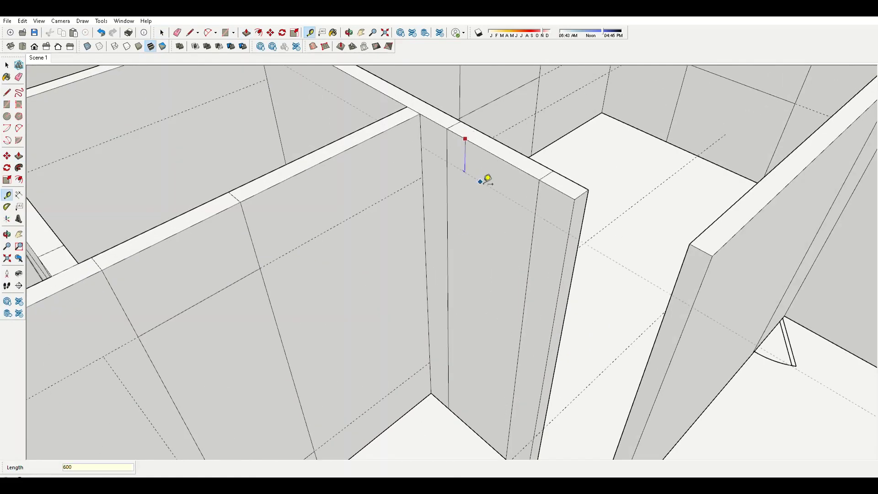
pyautogui.click(451, 194)
pyautogui.scroll(-3, 452, 194)
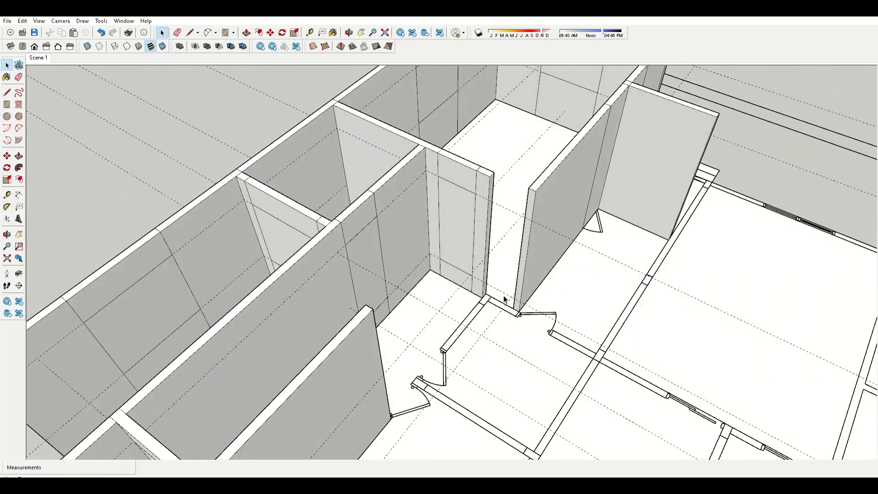
pyautogui.scroll(3, 410, 222)
pyautogui.press('p')
pyautogui.scroll(2, 281, 314)
pyautogui.scroll(2, 477, 201)
pyautogui.scroll(-3, 478, 201)
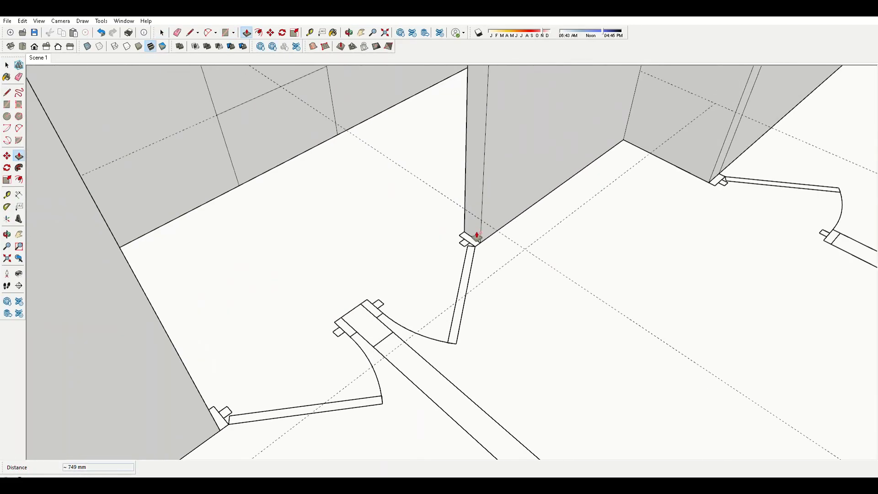
pyautogui.scroll(3, 433, 358)
pyautogui.scroll(-3, 378, 304)
pyautogui.scroll(2, 337, 365)
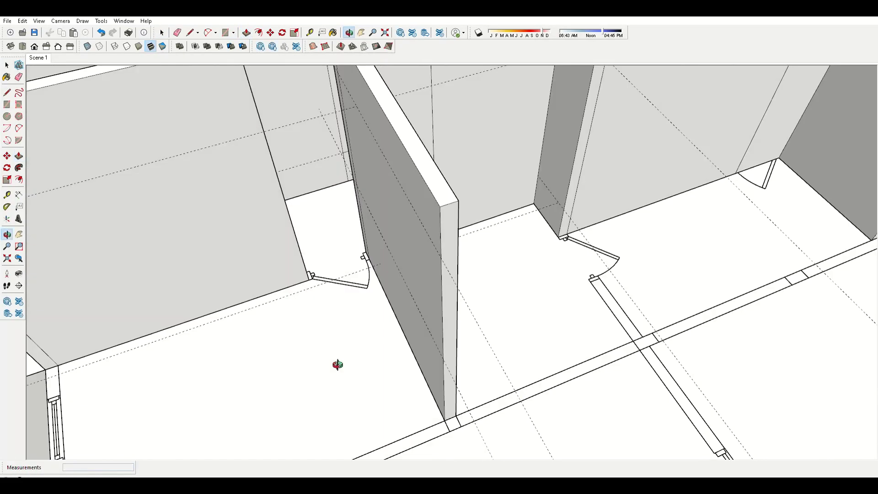
pyautogui.scroll(3, 304, 274)
pyautogui.scroll(-2, 590, 285)
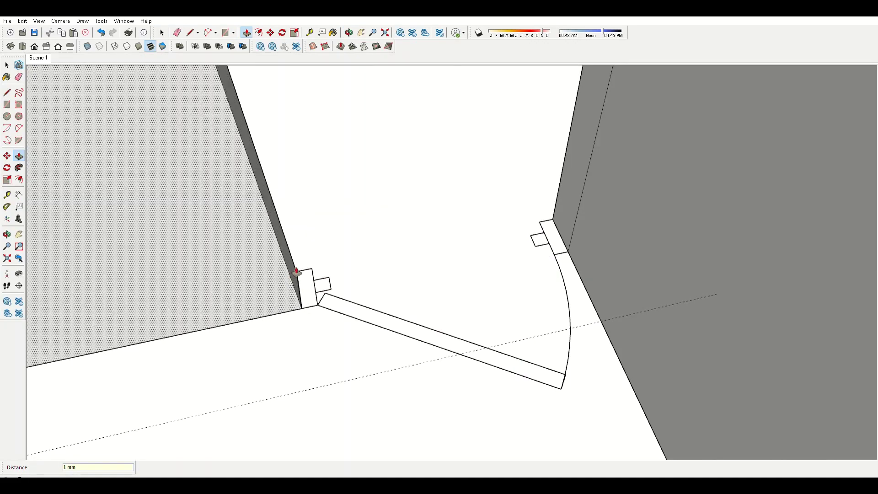
pyautogui.scroll(2, 619, 321)
pyautogui.scroll(-4, 519, 187)
# - Place a guide 6 along the wall, outline the next opening and extrude it
pyautogui.press('t')
pyautogui.scroll(3, 519, 187)
pyautogui.write('6')
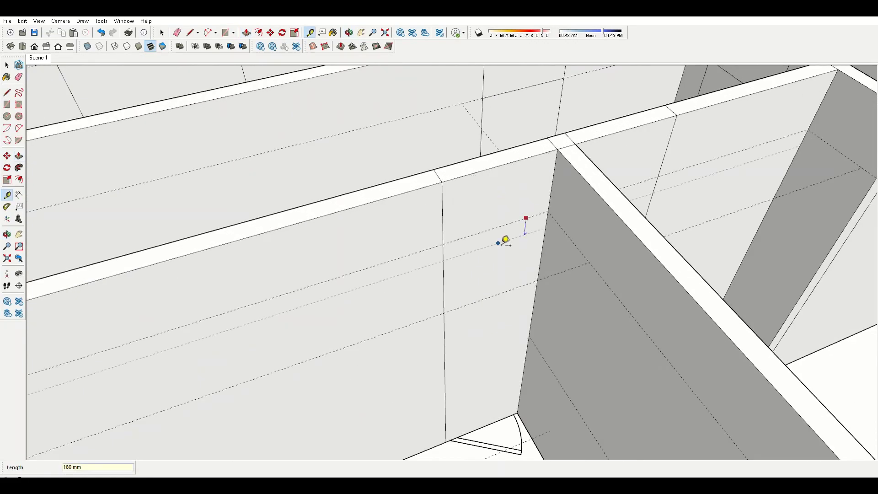
pyautogui.click(459, 392)
pyautogui.scroll(-3, 418, 367)
pyautogui.scroll(2, 551, 192)
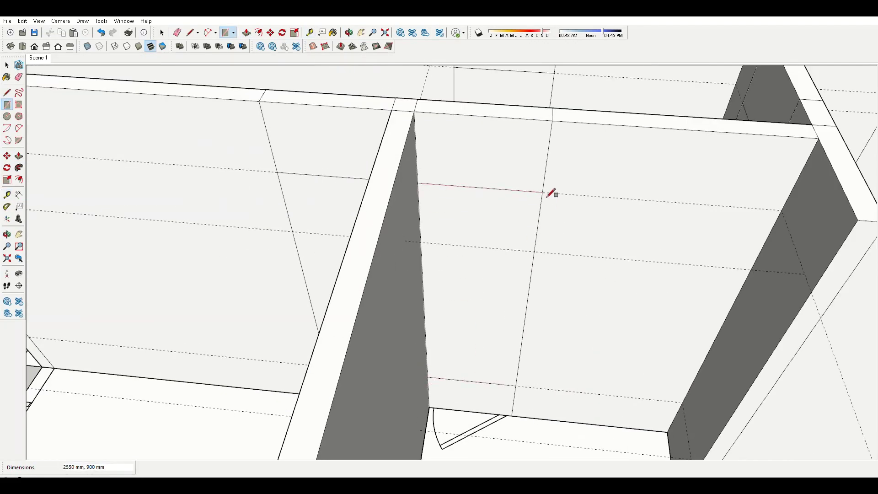
pyautogui.scroll(-4, 605, 334)
pyautogui.press('p')
pyautogui.scroll(5, 548, 299)
pyautogui.scroll(-5, 526, 279)
pyautogui.scroll(4, 447, 344)
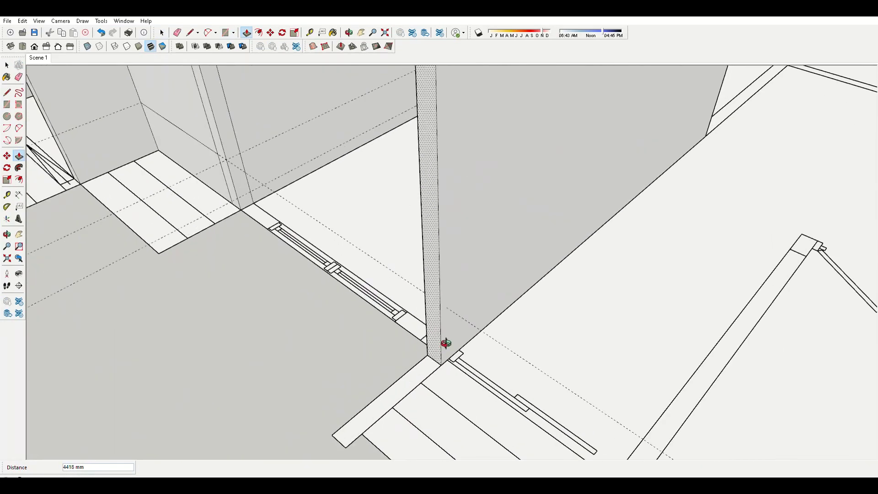
pyautogui.scroll(2, 504, 308)
pyautogui.scroll(-4, 500, 323)
pyautogui.scroll(3, 314, 288)
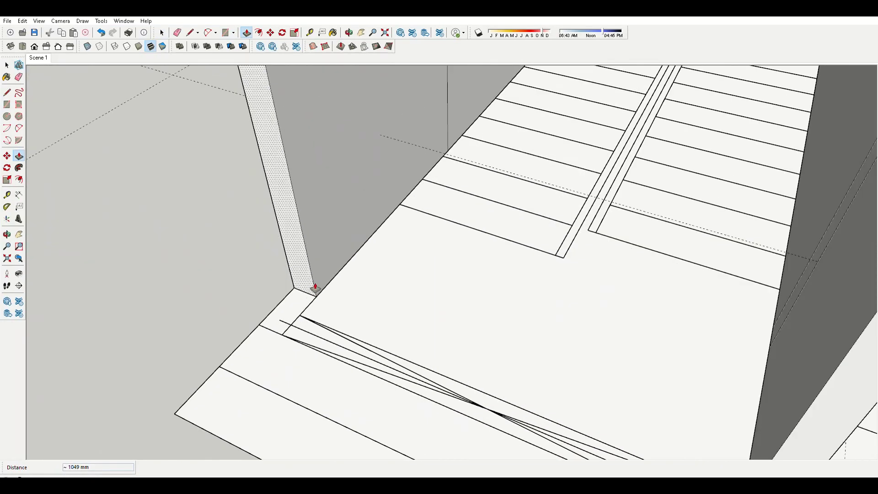
pyautogui.scroll(2, 387, 345)
pyautogui.scroll(-3, 302, 316)
pyautogui.scroll(3, 405, 309)
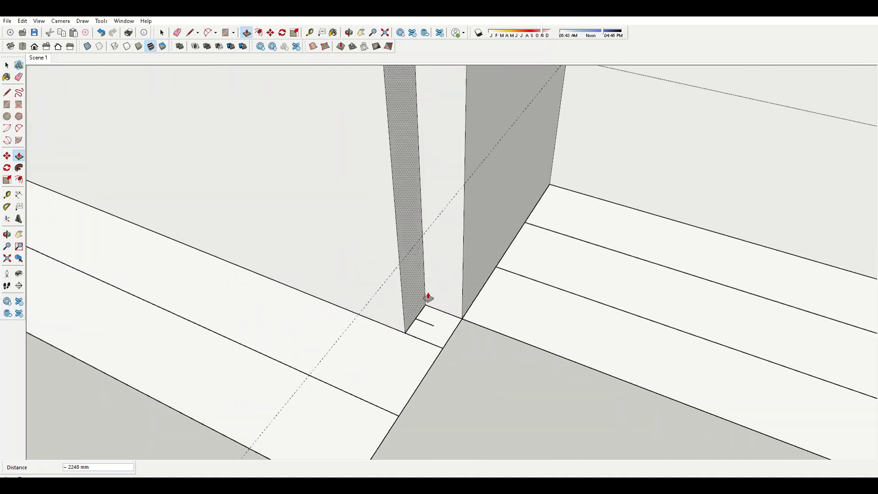
pyautogui.scroll(-3, 427, 300)
# - Measure a guide down from the wall top and push/pull the opening face
pyautogui.press('t')
pyautogui.scroll(2, 476, 349)
pyautogui.click(373, 153)
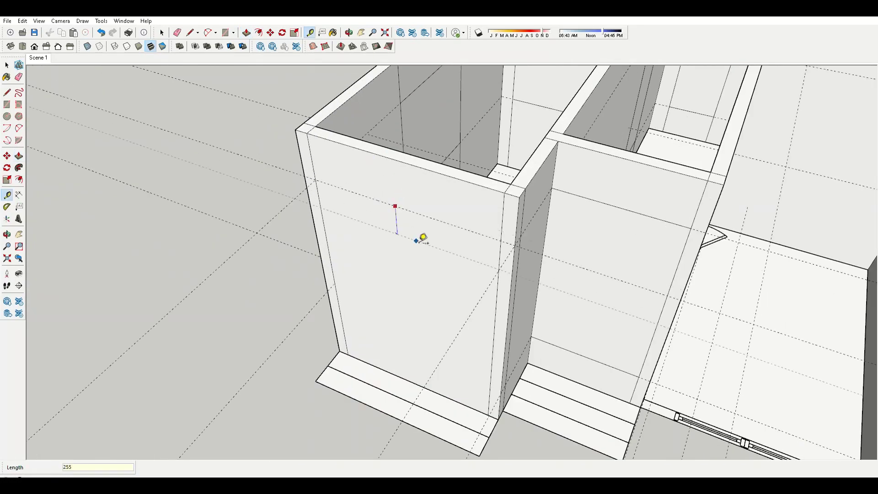
pyautogui.scroll(-3, 487, 376)
pyautogui.press('p')
pyautogui.scroll(3, 429, 279)
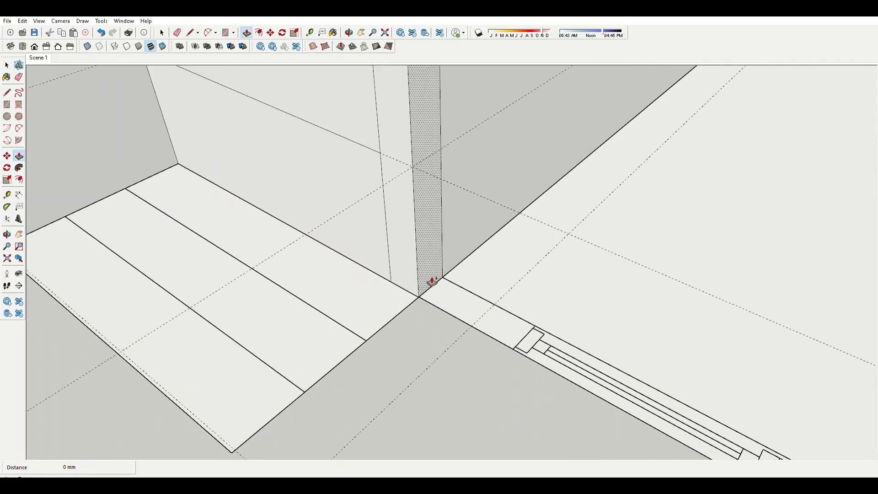
pyautogui.scroll(-2, 503, 257)
pyautogui.scroll(1, 536, 267)
pyautogui.scroll(2, 535, 266)
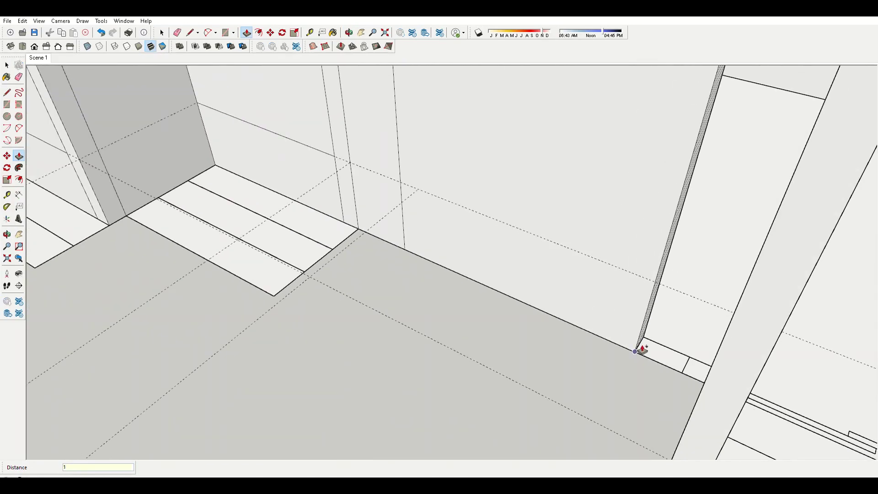
pyautogui.scroll(2, 641, 350)
pyautogui.scroll(-2, 564, 384)
pyautogui.scroll(-2, 428, 209)
pyautogui.scroll(3, 476, 169)
# - Discard a stray rectangle, mark a new guide on the wall and extrude the opening
pyautogui.press('r')
pyautogui.click(476, 170)
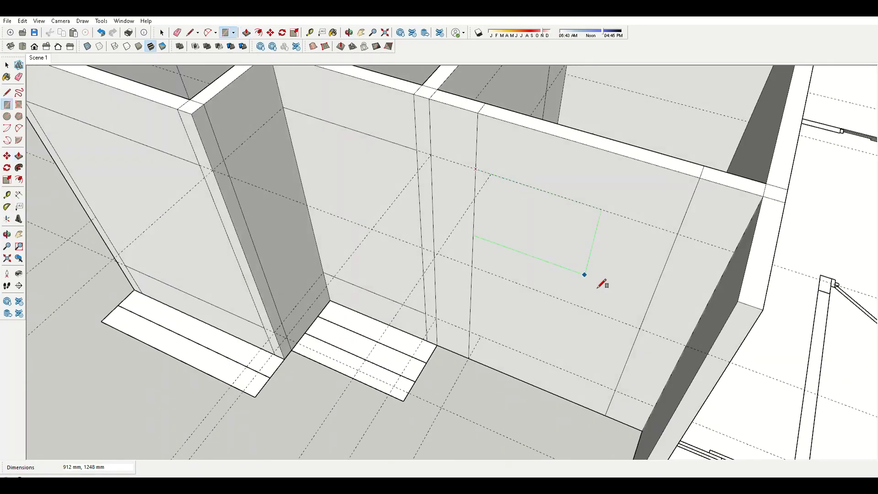
pyautogui.scroll(-2, 590, 312)
pyautogui.hotkey('ctrl', 'z')
pyautogui.press('t')
pyautogui.click(520, 238)
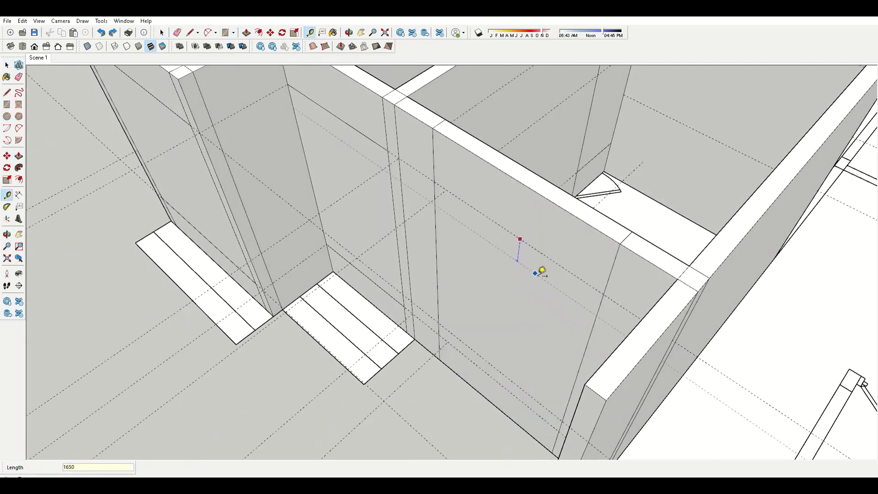
pyautogui.scroll(-3, 577, 392)
pyautogui.scroll(4, 363, 206)
pyautogui.press('p')
pyautogui.scroll(1, 531, 375)
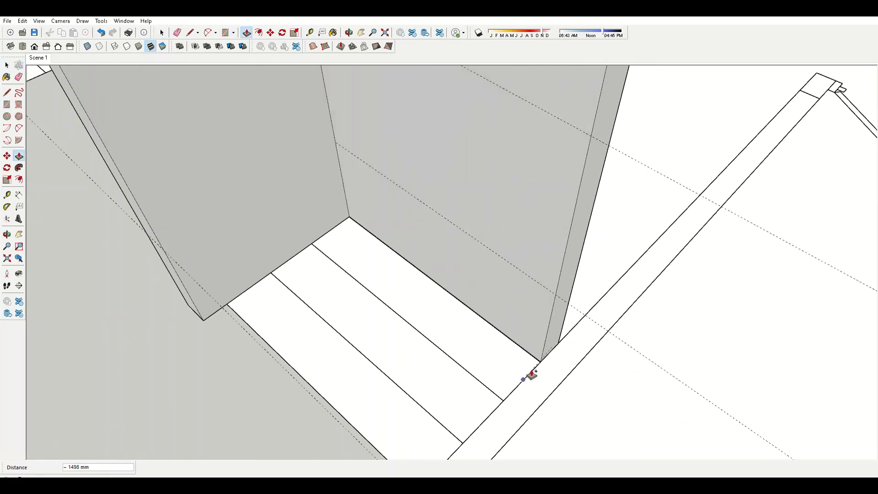
pyautogui.scroll(-2, 526, 373)
pyautogui.scroll(-1, 515, 378)
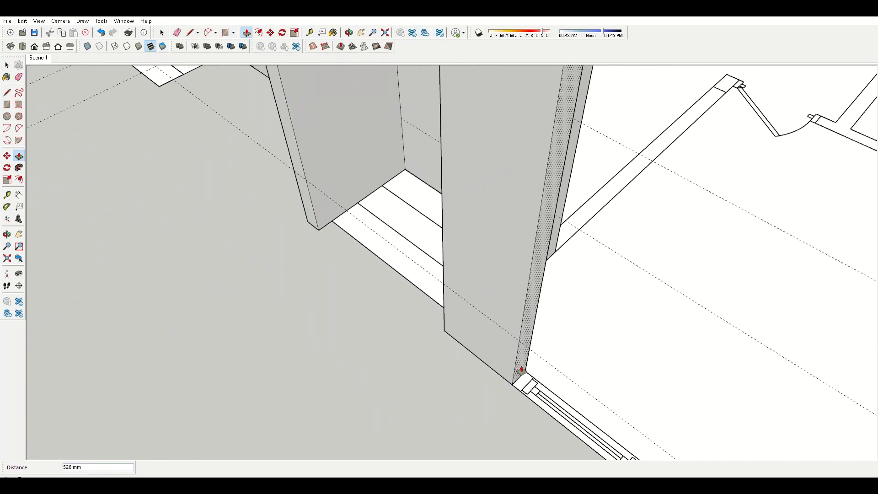
pyautogui.scroll(-3, 511, 355)
pyautogui.scroll(5, 456, 307)
# - Draw a rectangular opening from the wall corner and push/pull it, viewing the wall head-on
pyautogui.press('r')
pyautogui.click(464, 303)
pyautogui.click(639, 170)
pyautogui.scroll(-3, 528, 204)
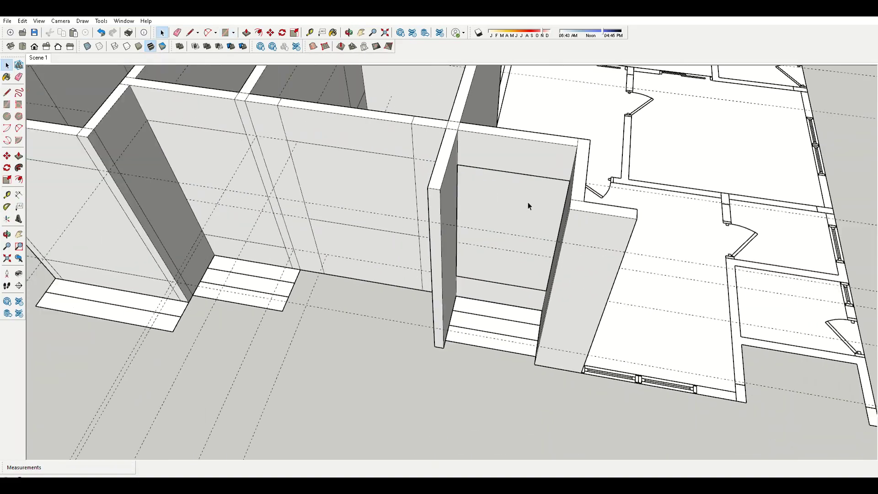
pyautogui.scroll(3, 563, 204)
pyautogui.scroll(2, 461, 215)
pyautogui.press('p')
pyautogui.scroll(2, 487, 287)
pyautogui.scroll(2, 488, 287)
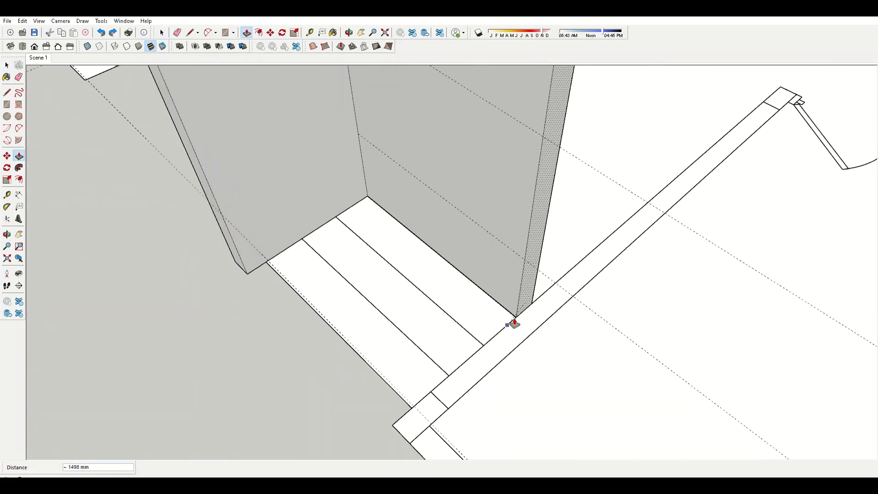
pyautogui.scroll(2, 514, 324)
pyautogui.moveTo(522, 349)
pyautogui.mouseDown(button='middle')
pyautogui.moveTo(260, 172)
pyautogui.moveTo(549, 270)
pyautogui.mouseUp(button='middle')
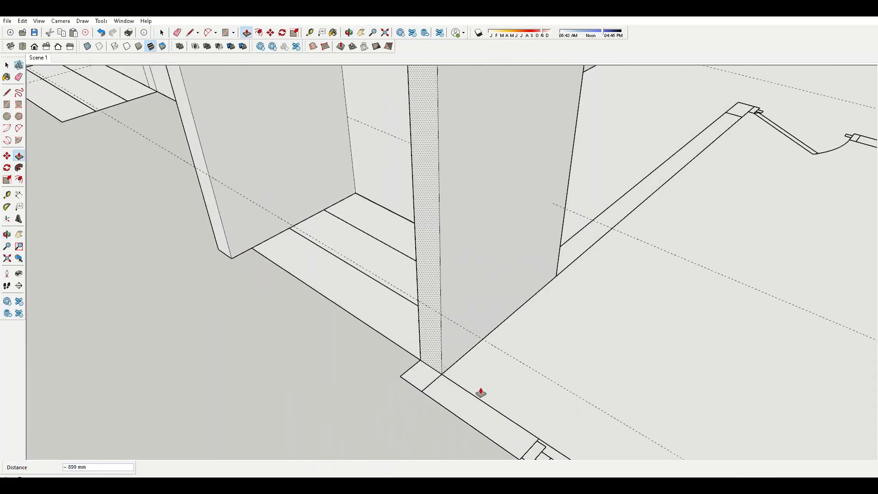
pyautogui.moveTo(481, 393); pyautogui.dragTo(490, 281, button='middle')
pyautogui.scroll(-1, 492, 282)
# - Select the wall's inner face and extend the narrow wall end toward the door frame
pyautogui.press('r')
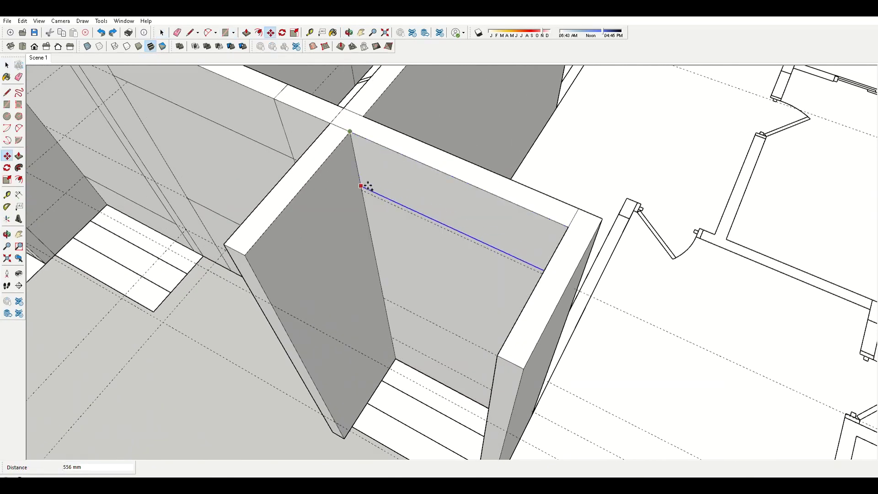
pyautogui.hotkey('ctrl', 'z')
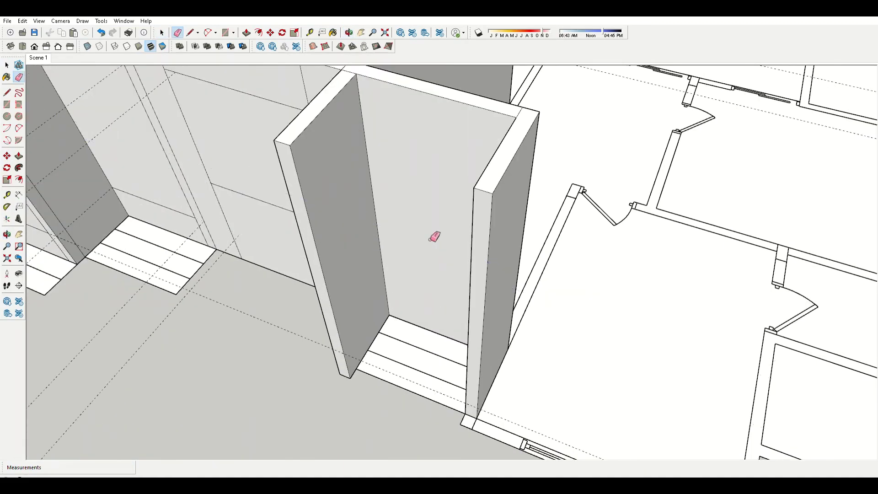
pyautogui.press('space')
pyautogui.click(393, 176)
pyautogui.press('m')
pyautogui.scroll(2, 394, 140)
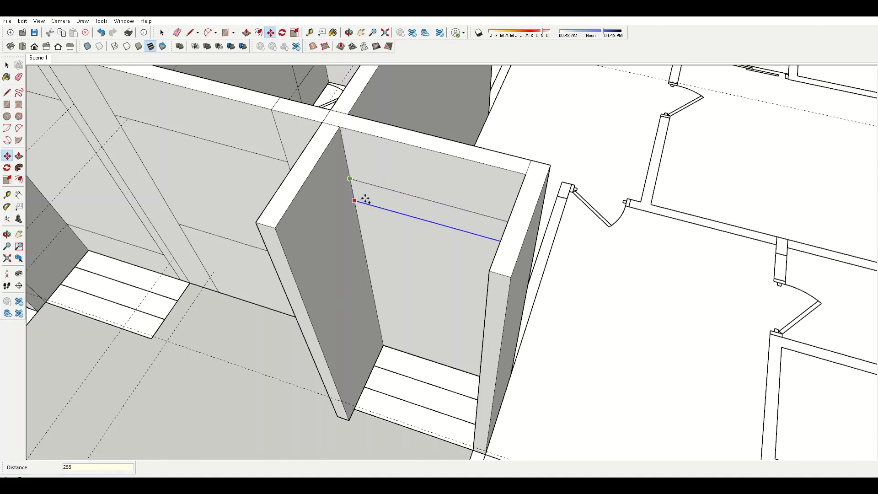
pyautogui.scroll(-3, 356, 198)
pyautogui.scroll(4, 433, 319)
pyautogui.press('p')
pyautogui.scroll(2, 384, 296)
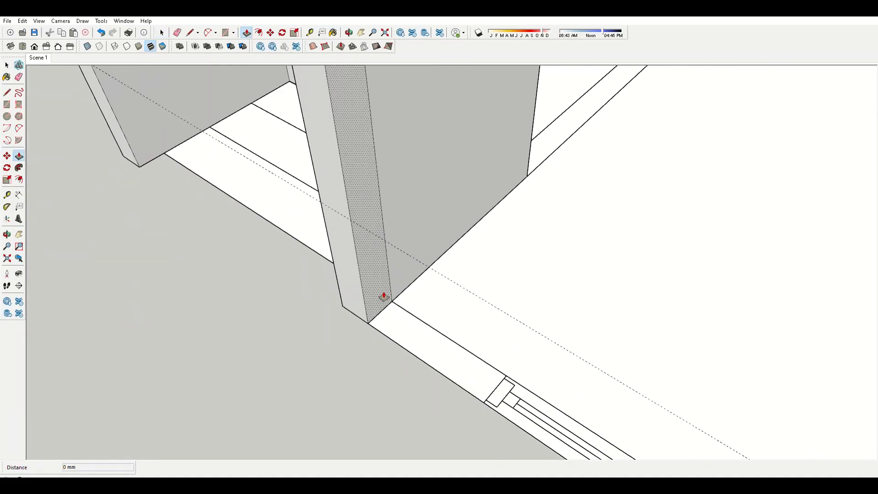
pyautogui.click(384, 297)
pyautogui.scroll(-3, 307, 193)
pyautogui.scroll(3, 459, 324)
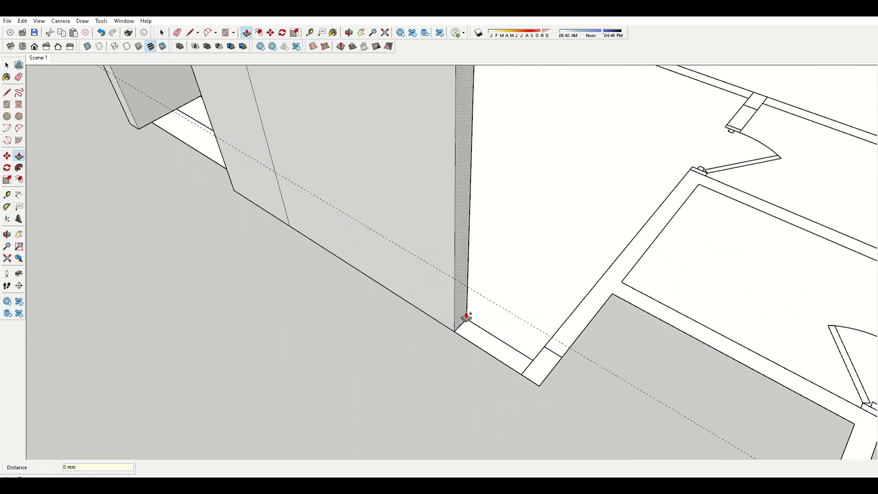
# - Finish extending the wall end to the door frame and orbit around the walls
pyautogui.click(578, 309)
pyautogui.moveTo(578, 310); pyautogui.dragTo(320, 345, button='middle')
pyautogui.press('space')
pyautogui.moveTo(372, 377); pyautogui.dragTo(473, 212, button='middle')
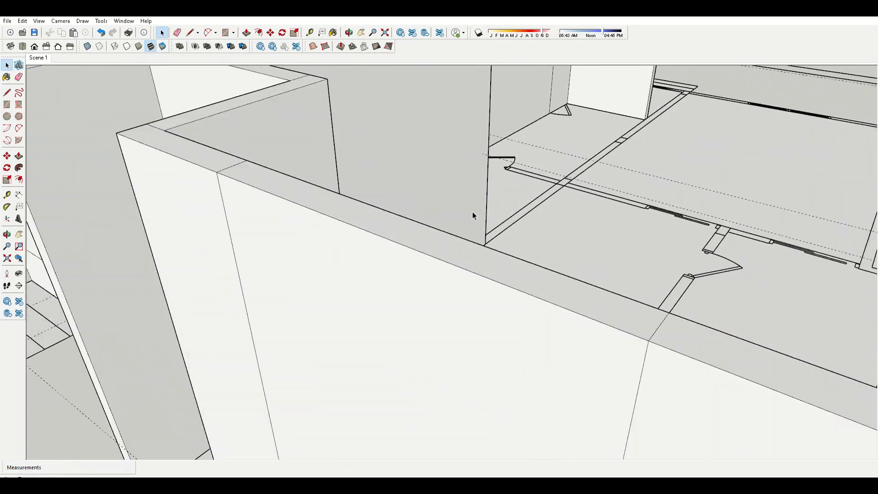
pyautogui.write('6')
pyautogui.press('Return')
pyautogui.scroll(-3, 398, 254)
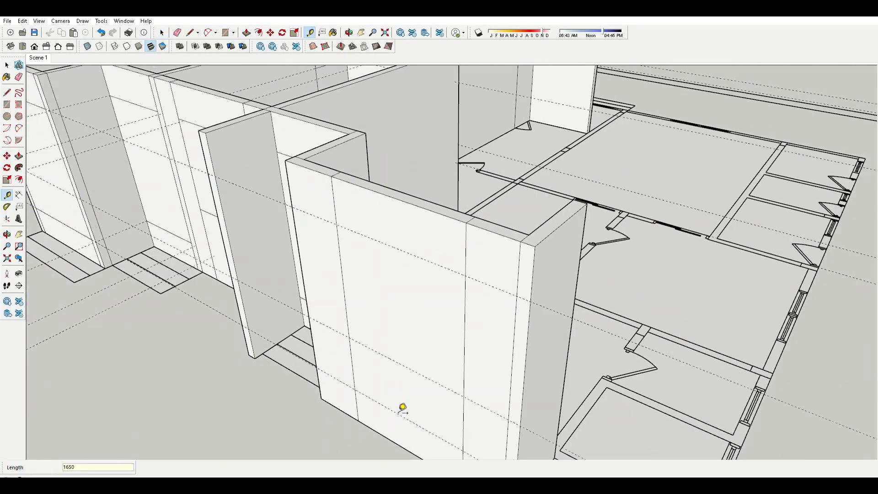
# - Push/pull another wall end face out by 90
pyautogui.press('p')
pyautogui.scroll(-5, 366, 254)
pyautogui.scroll(5, 367, 180)
pyautogui.scroll(3, 526, 327)
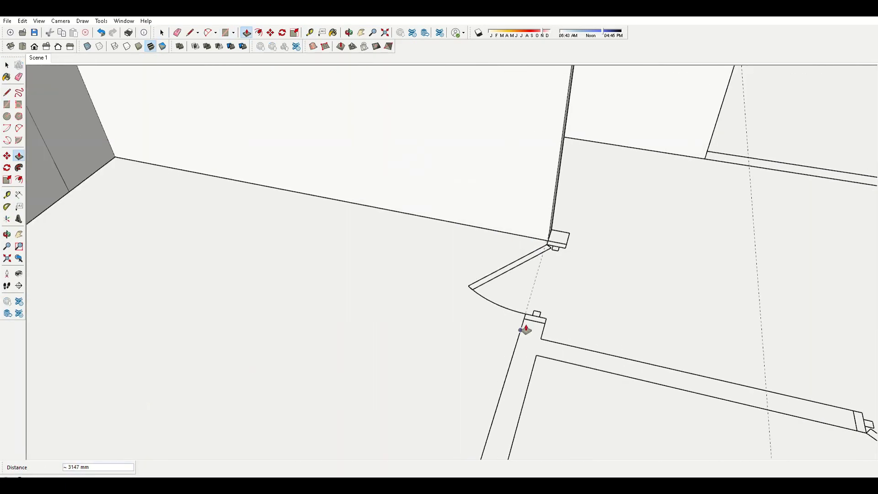
pyautogui.scroll(2, 543, 234)
pyautogui.click(560, 247)
pyautogui.write('90')
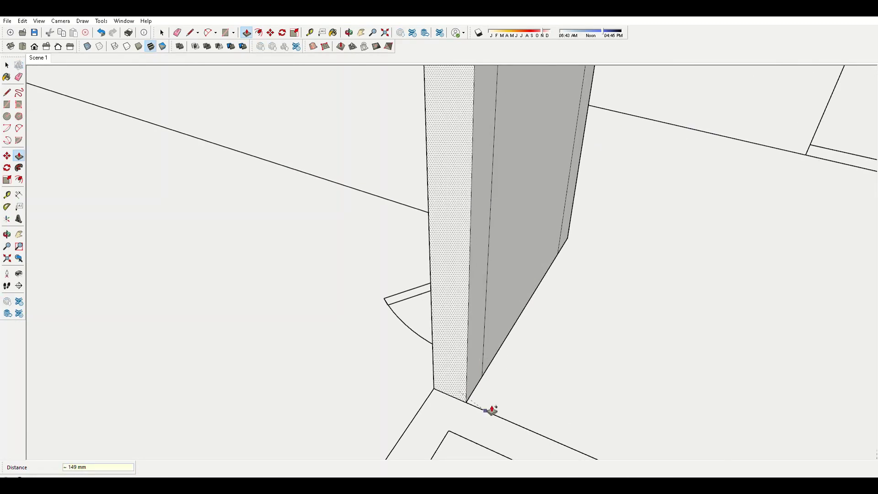
pyautogui.scroll(-3, 480, 366)
pyautogui.scroll(-3, 614, 349)
# - Raise the middle and corner base strips to full wall height, repeating the previous height
pyautogui.press('t')
pyautogui.scroll(5, 495, 149)
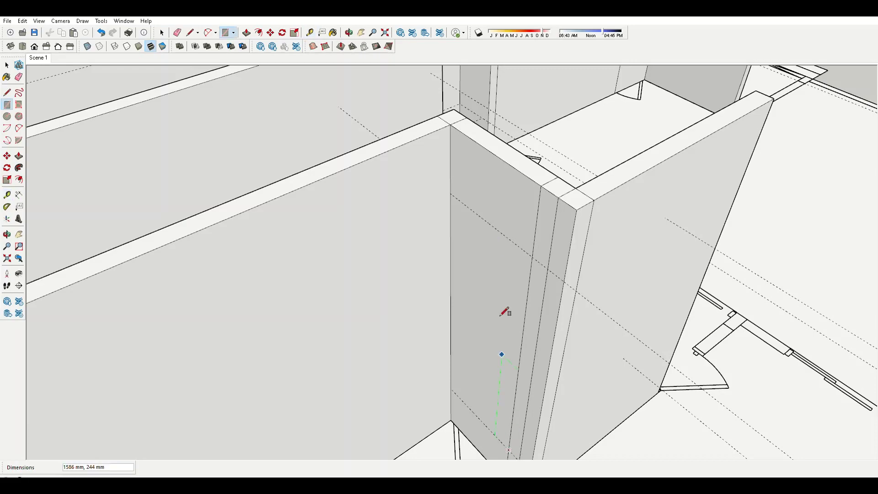
pyautogui.press('p')
pyautogui.scroll(-5, 500, 315)
pyautogui.scroll(2, 382, 216)
pyautogui.scroll(4, 343, 235)
pyautogui.scroll(1, 241, 286)
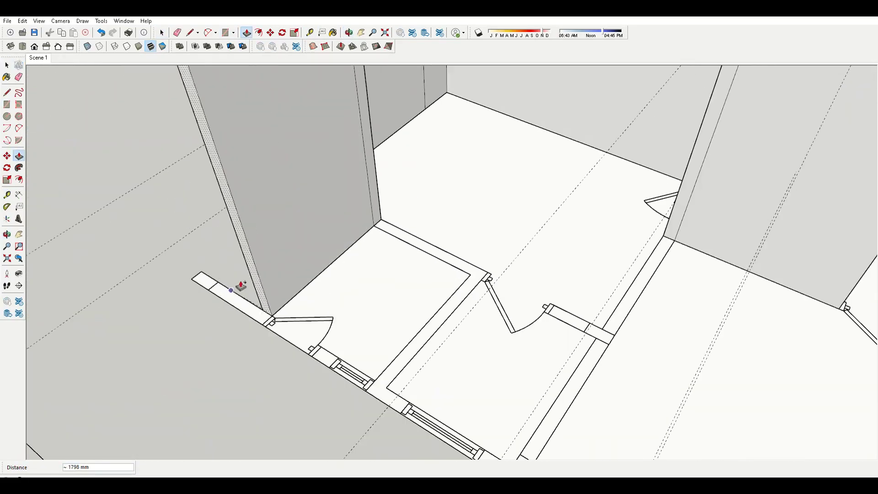
pyautogui.doubleClick(457, 292)
pyautogui.scroll(3, 480, 274)
pyautogui.scroll(-3, 417, 364)
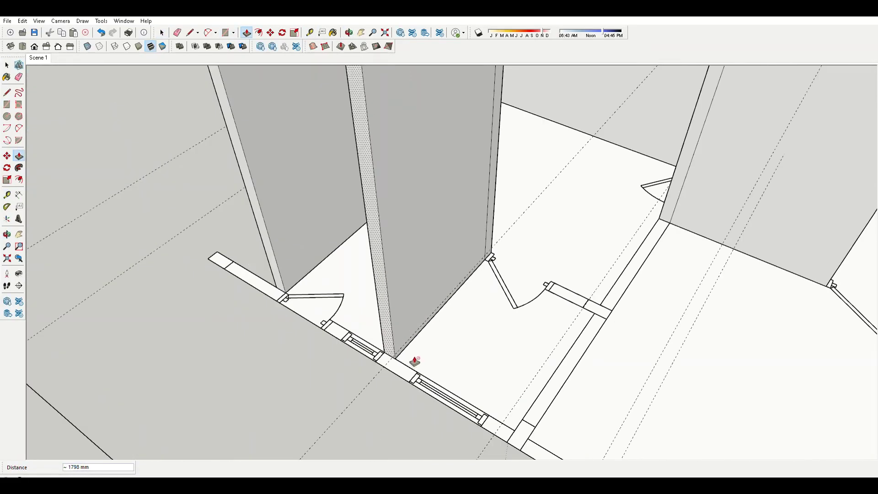
pyautogui.scroll(-3, 458, 343)
pyautogui.doubleClick(364, 386)
pyautogui.scroll(2, 294, 335)
pyautogui.scroll(4, 431, 332)
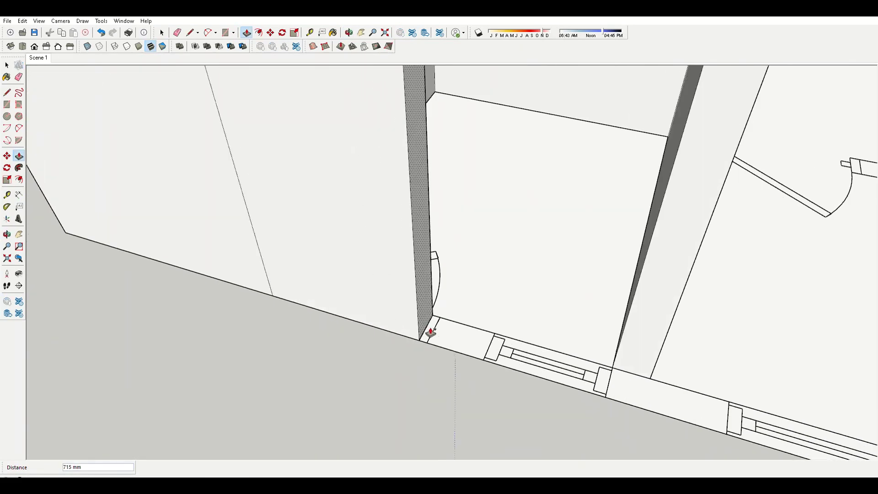
pyautogui.click(435, 337)
pyautogui.scroll(2, 457, 340)
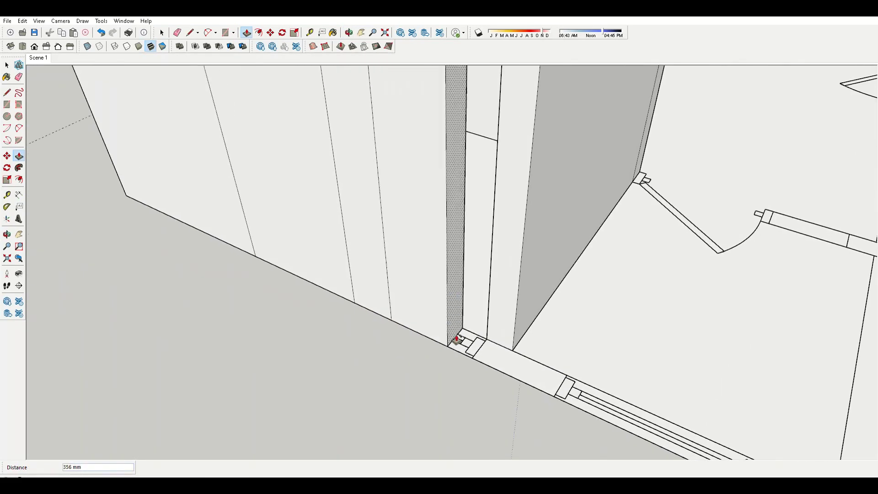
# - Start measuring a guide down the alcove's front face
pyautogui.press('t')
pyautogui.scroll(-5, 503, 311)
pyautogui.scroll(1, 524, 251)
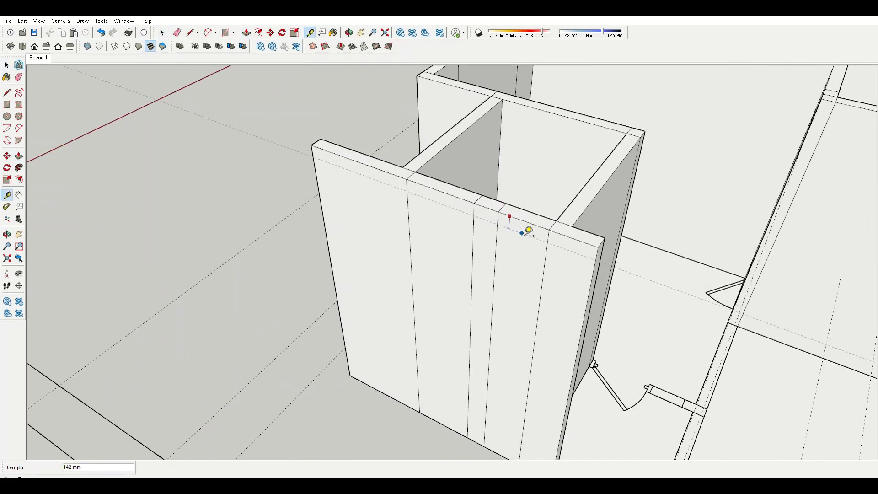
pyautogui.scroll(1, 522, 249)
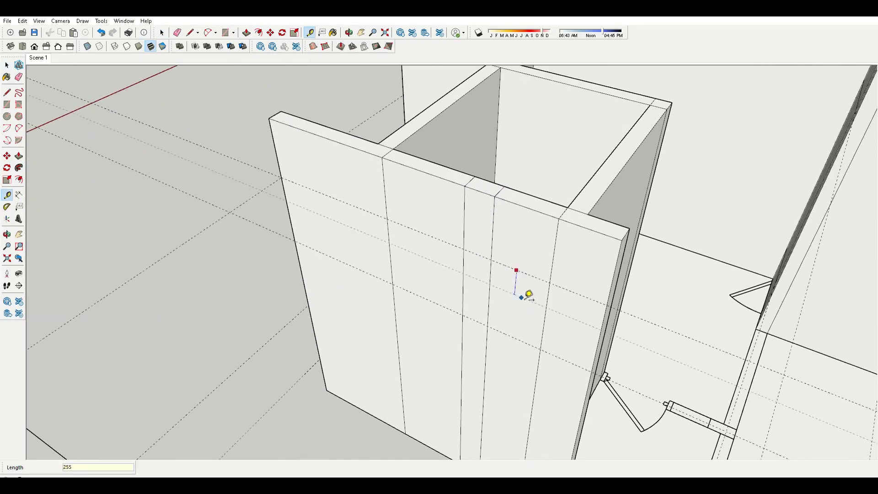
# - Bring the wall corner into view, ready to extrude the remaining wall strips
pyautogui.press('p')
pyautogui.scroll(-5, 547, 320)
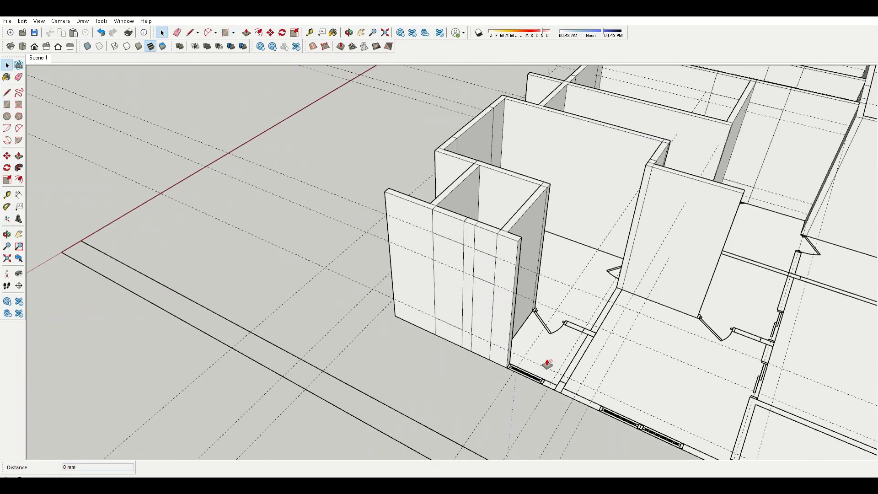
pyautogui.scroll(5, 559, 404)
pyautogui.moveTo(559, 403); pyautogui.dragTo(543, 326, button='middle')
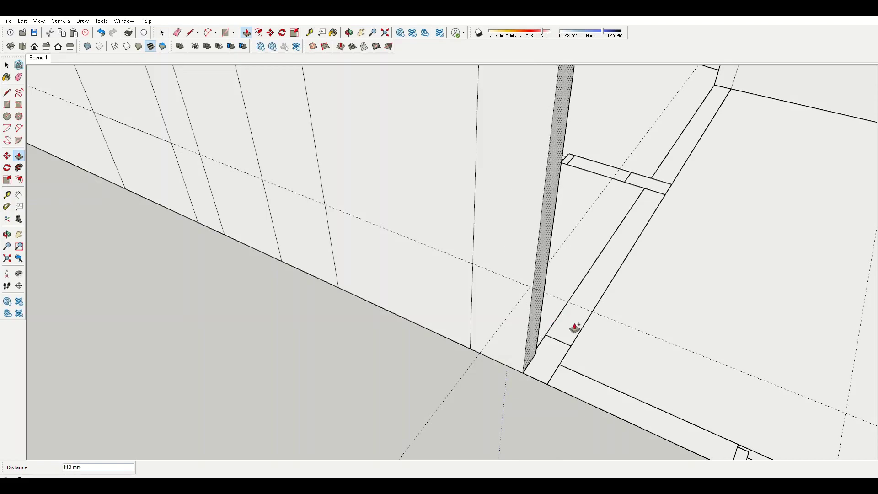
pyautogui.scroll(-3, 541, 226)
pyautogui.scroll(-2, 578, 333)
pyautogui.scroll(3, 506, 300)
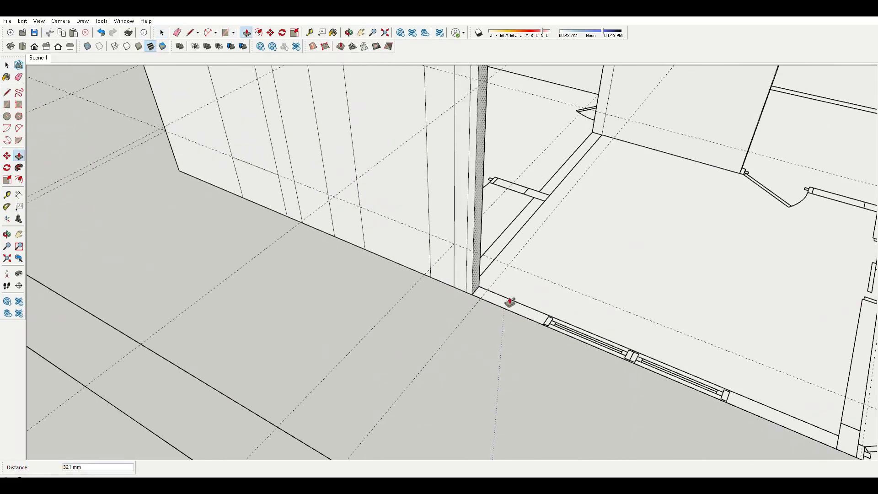
pyautogui.scroll(2, 577, 322)
pyautogui.scroll(-2, 578, 322)
pyautogui.scroll(2, 523, 335)
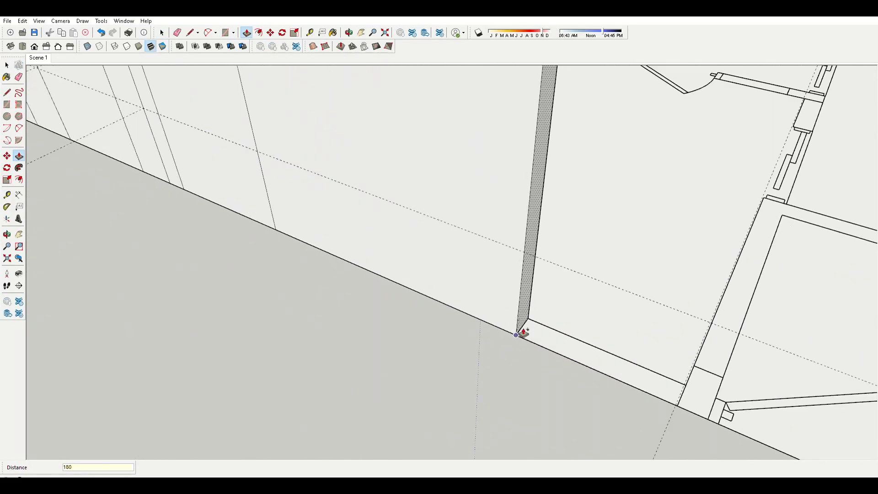
# - Place a dashed guide on the wall face at the door-opening height
pyautogui.press('t')
pyautogui.moveTo(446, 294)
pyautogui.mouseDown(button='middle')
pyautogui.moveTo(594, 363)
pyautogui.moveTo(505, 203)
pyautogui.mouseUp(button='middle')
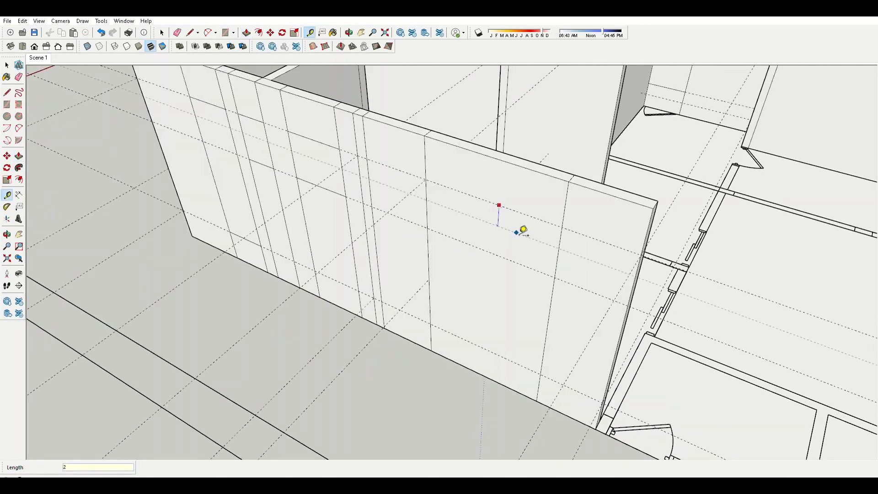
pyautogui.press('p')
pyautogui.scroll(-3, 550, 330)
pyautogui.scroll(3, 417, 333)
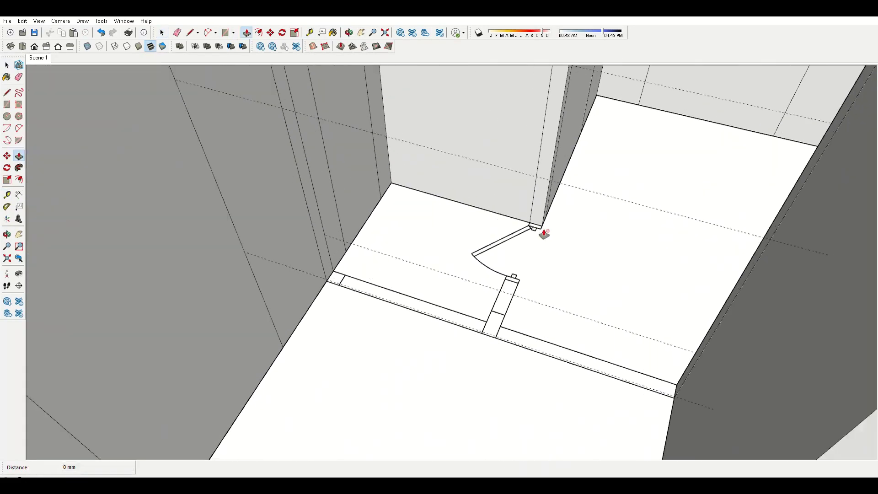
pyautogui.scroll(1, 545, 233)
pyautogui.scroll(-3, 506, 375)
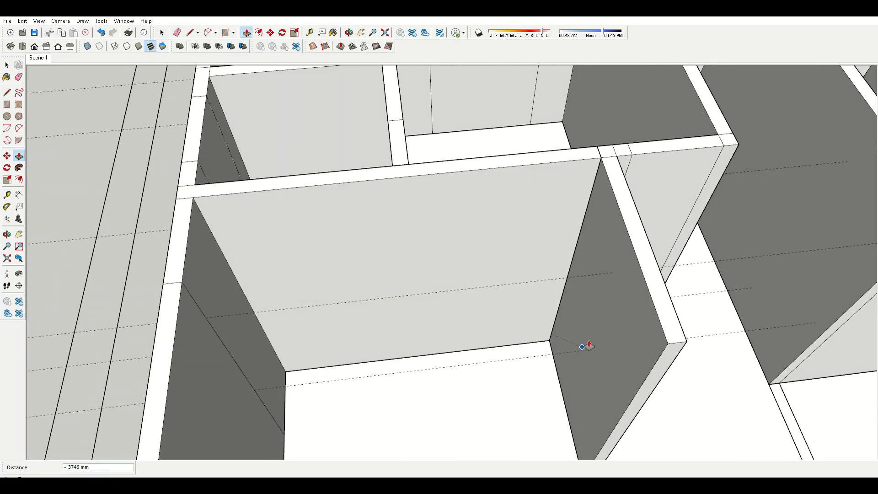
pyautogui.scroll(3, 401, 167)
pyautogui.click(430, 221)
pyautogui.scroll(1, 428, 214)
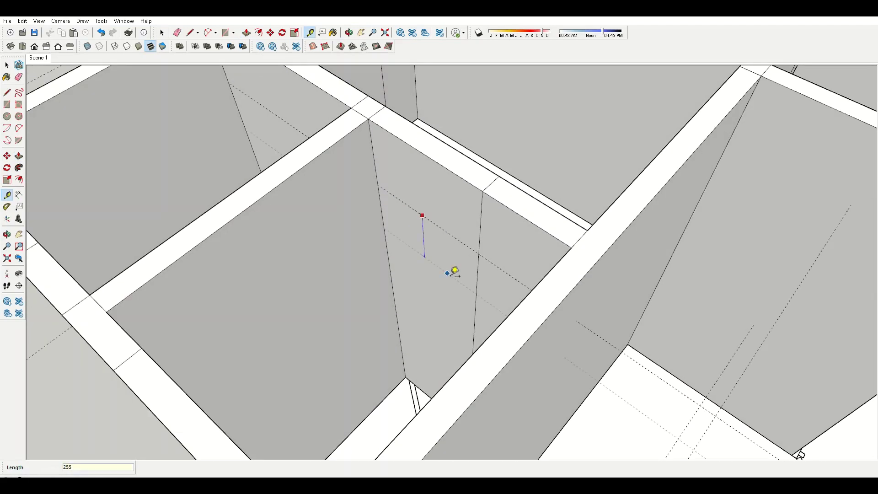
# - Push/Pull the wall end beside the door opening up to full height
pyautogui.press('p')
pyautogui.scroll(-3, 500, 406)
pyautogui.scroll(-2, 329, 153)
pyautogui.scroll(3, 500, 255)
pyautogui.scroll(2, 511, 264)
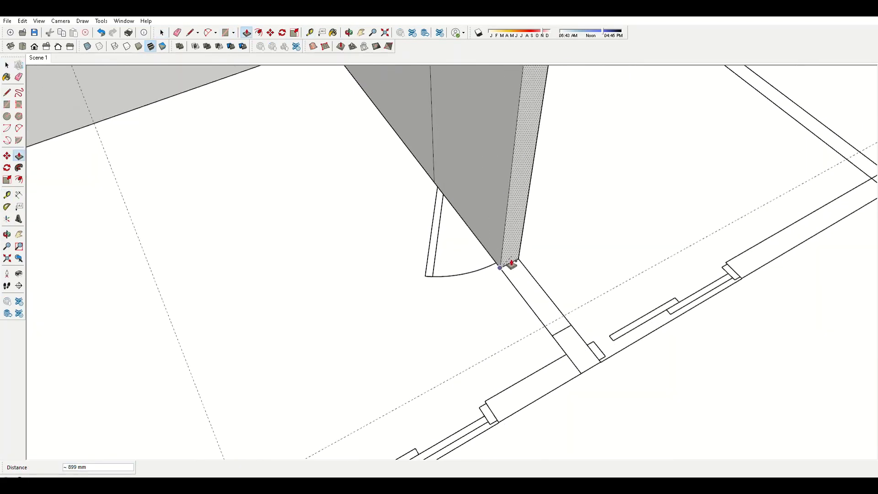
pyautogui.moveTo(524, 287); pyautogui.dragTo(562, 333)
pyautogui.scroll(-3, 508, 249)
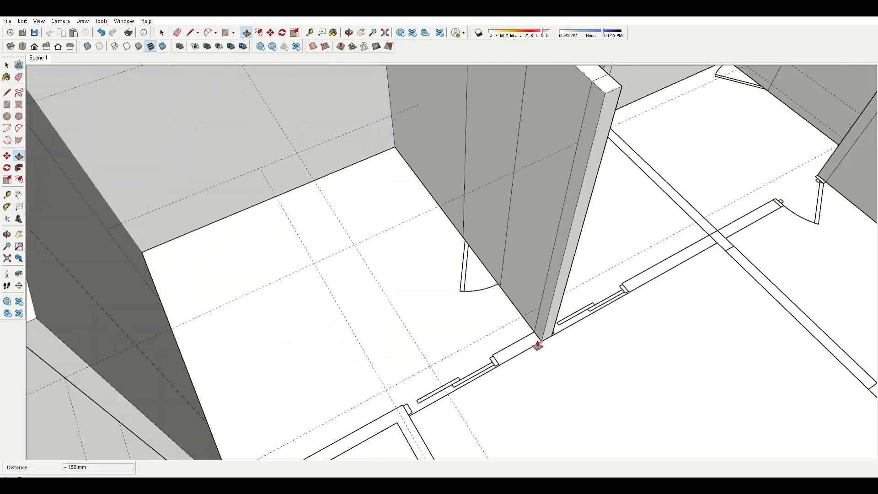
pyautogui.scroll(3, 516, 251)
# - Measure down from the wall's top edge to mark the next opening height
pyautogui.press('t')
pyautogui.click(510, 206)
pyautogui.scroll(-1, 529, 236)
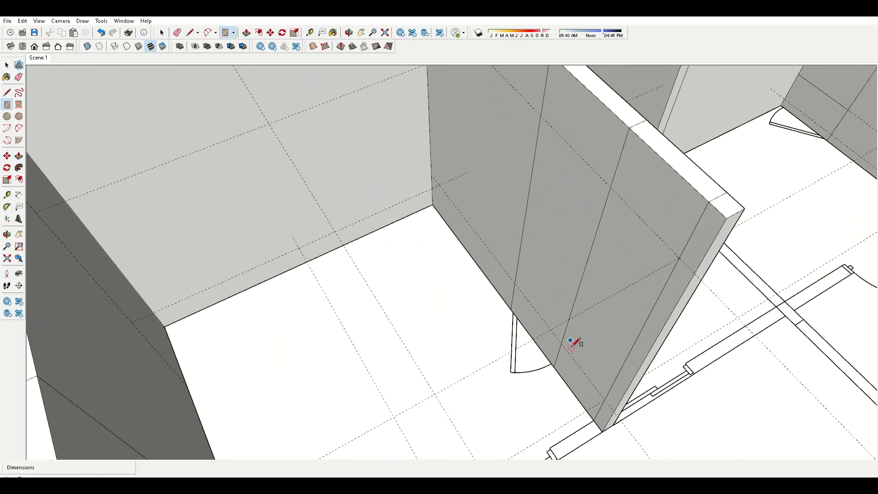
pyautogui.press('p')
pyautogui.scroll(-3, 623, 235)
pyautogui.scroll(3, 623, 329)
pyautogui.scroll(2, 674, 249)
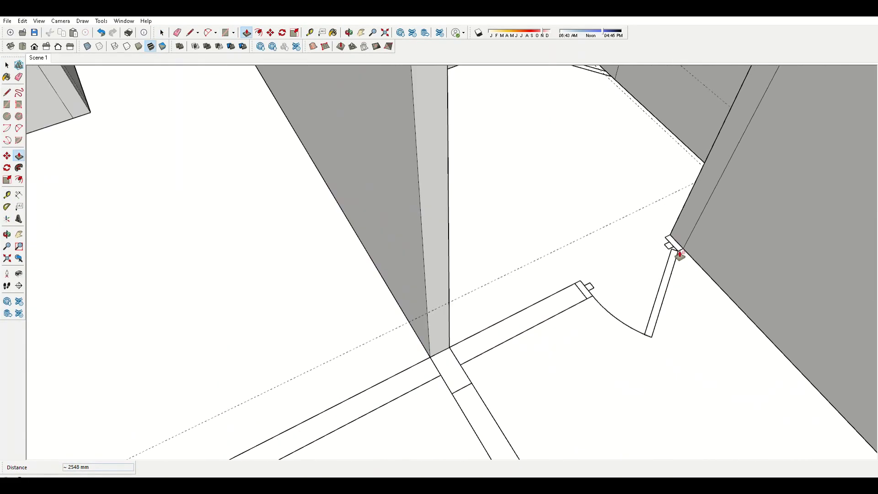
pyautogui.scroll(-3, 589, 280)
# - Outline a door-opening rectangle on the wall face
pyautogui.press('r')
pyautogui.scroll(3, 547, 359)
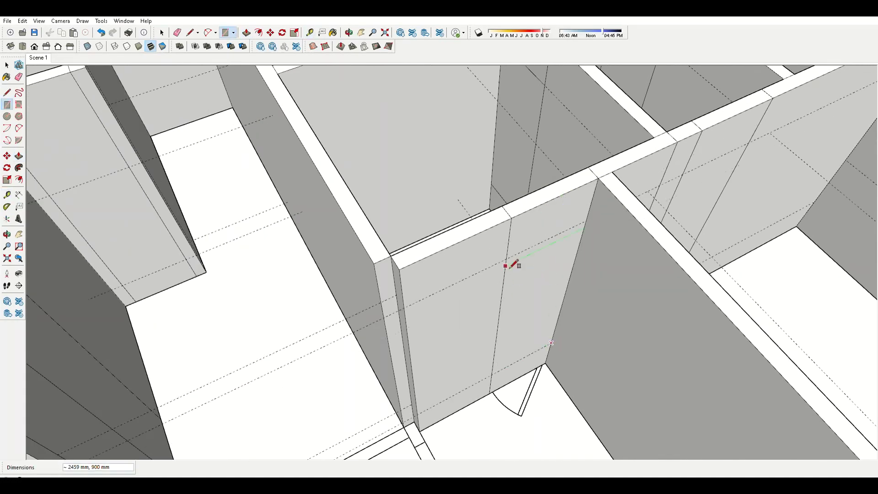
pyautogui.scroll(-3, 513, 259)
pyautogui.scroll(3, 474, 343)
pyautogui.press('p')
pyautogui.scroll(-3, 474, 227)
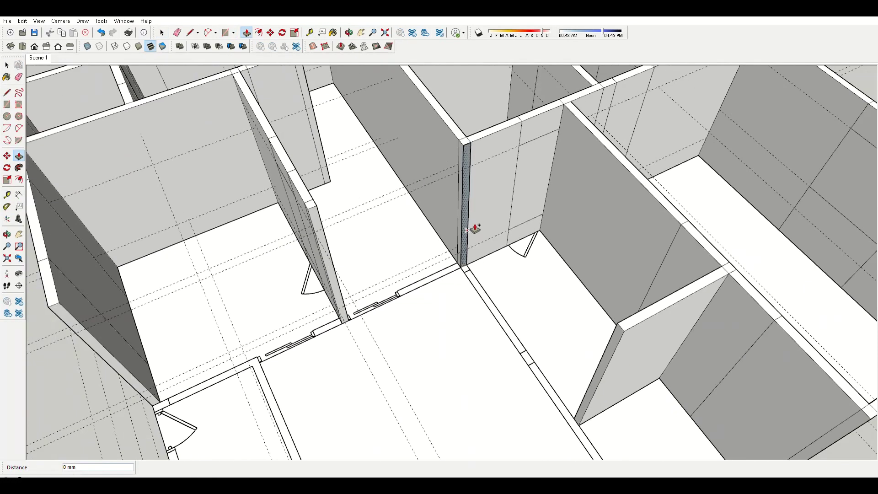
pyautogui.scroll(1, 567, 407)
pyautogui.scroll(3, 567, 407)
pyautogui.scroll(2, 500, 202)
# - Extrude the next wall strip, viewing down the corridor between walls
pyautogui.scroll(1, 388, 274)
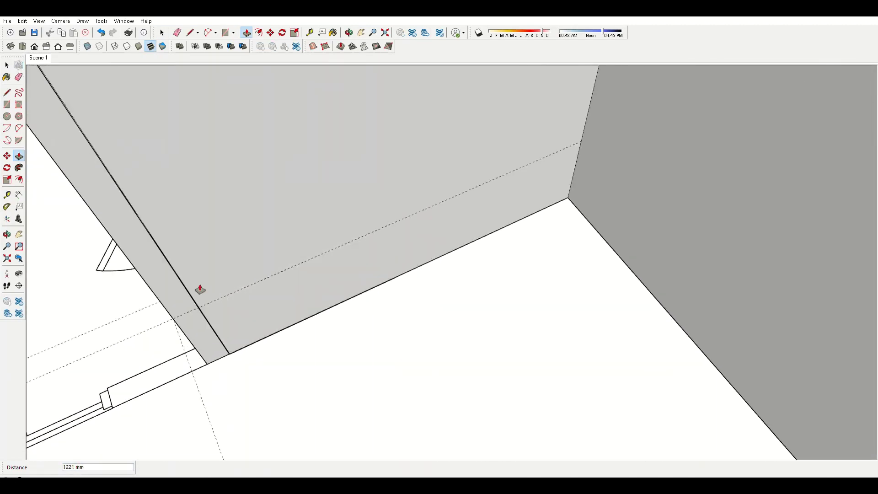
pyautogui.scroll(-1, 200, 290)
pyautogui.scroll(-2, 235, 255)
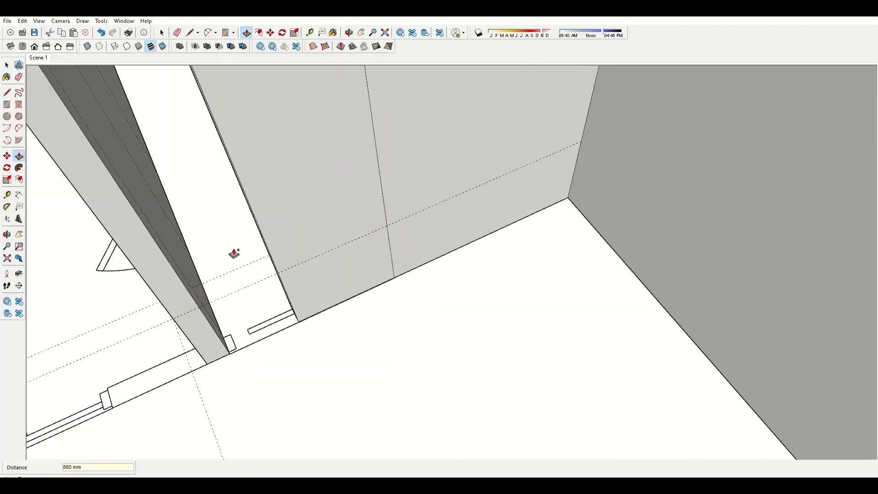
pyautogui.scroll(-3, 407, 277)
pyautogui.scroll(-1, 398, 172)
pyautogui.press('r')
pyautogui.scroll(3, 388, 276)
pyautogui.press('p')
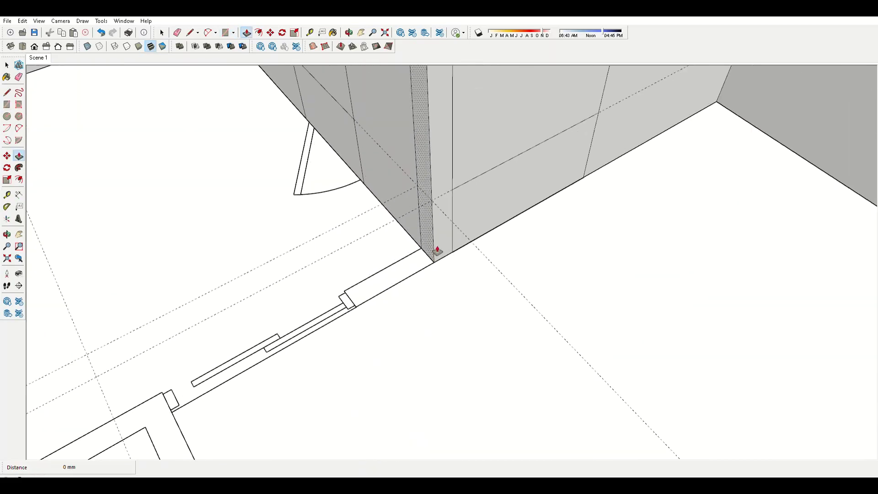
pyautogui.moveTo(366, 305)
pyautogui.mouseDown(button='middle')
pyautogui.moveTo(192, 231)
pyautogui.moveTo(359, 245)
pyautogui.moveTo(388, 221)
pyautogui.moveTo(584, 281)
pyautogui.moveTo(410, 261)
pyautogui.moveTo(553, 241)
pyautogui.moveTo(405, 245)
pyautogui.moveTo(270, 359)
pyautogui.moveTo(449, 166)
pyautogui.moveTo(551, 323)
pyautogui.moveTo(364, 284)
pyautogui.moveTo(422, 346)
pyautogui.mouseUp(button='middle')
pyautogui.scroll(-3, 421, 345)
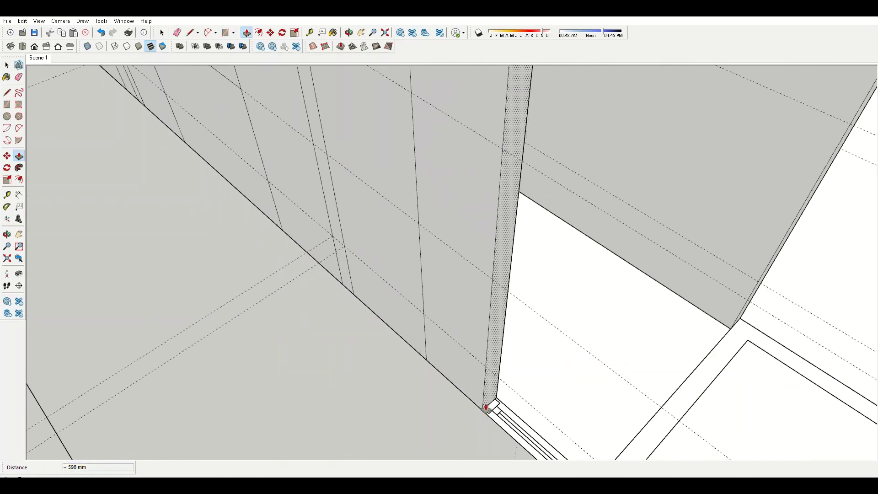
# - Outline another opening rectangle from a higher viewing angle
pyautogui.press('r')
pyautogui.moveTo(486, 408)
pyautogui.mouseDown(button='middle')
pyautogui.moveTo(447, 337)
pyautogui.moveTo(435, 204)
pyautogui.mouseUp(button='middle')
pyautogui.scroll(-2, 526, 356)
pyautogui.scroll(5, 525, 357)
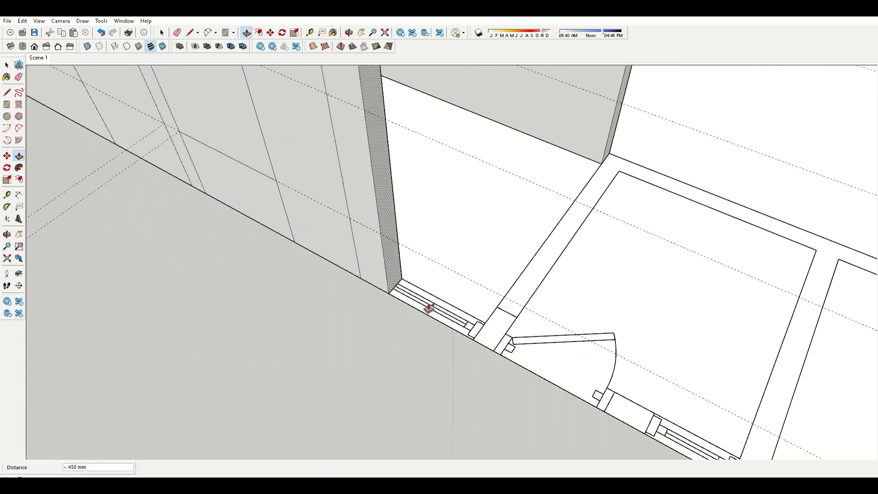
pyautogui.press('p')
pyautogui.scroll(-3, 528, 353)
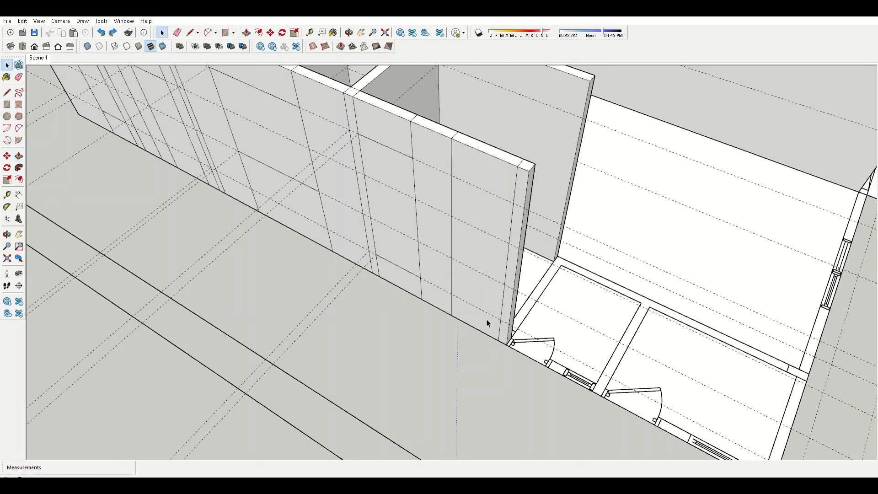
# - Orbit around the door corner to reach the window opening's face
pyautogui.moveTo(461, 183); pyautogui.dragTo(417, 334, button='middle')
pyautogui.press('p')
pyautogui.scroll(-2, 585, 324)
pyautogui.scroll(3, 585, 321)
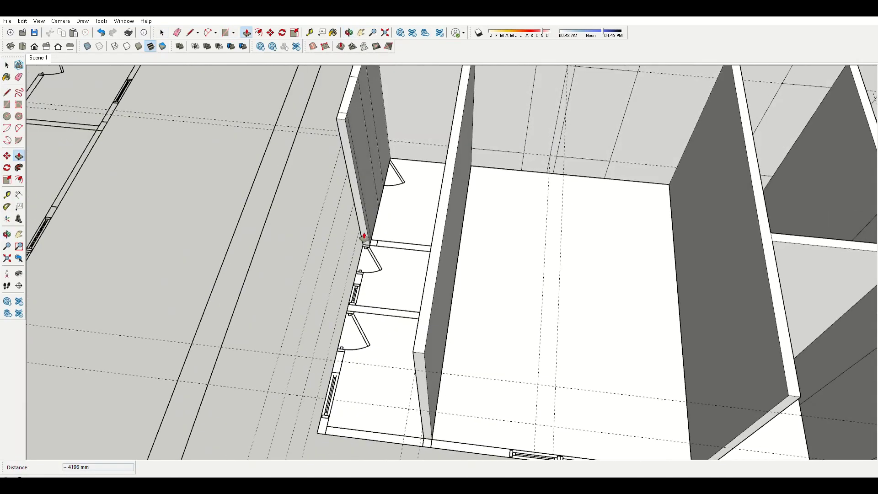
pyautogui.moveTo(585, 320)
pyautogui.mouseDown(button='middle')
pyautogui.moveTo(598, 286)
pyautogui.moveTo(462, 257)
pyautogui.mouseUp(button='middle')
pyautogui.scroll(2, 527, 331)
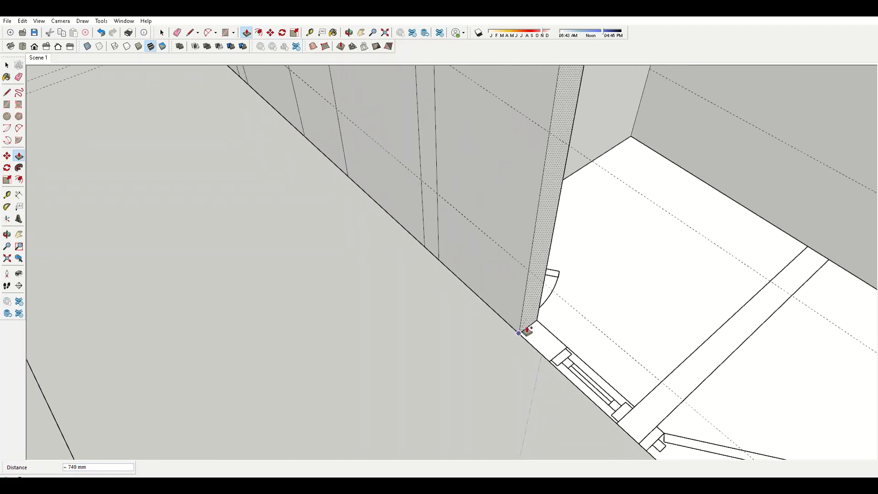
pyautogui.moveTo(564, 319)
pyautogui.mouseDown(button='middle')
pyautogui.moveTo(601, 388)
pyautogui.moveTo(651, 348)
pyautogui.moveTo(632, 263)
pyautogui.mouseUp(button='middle')
# - Extrude the entrance step 900 mm at the door corner
pyautogui.press('r')
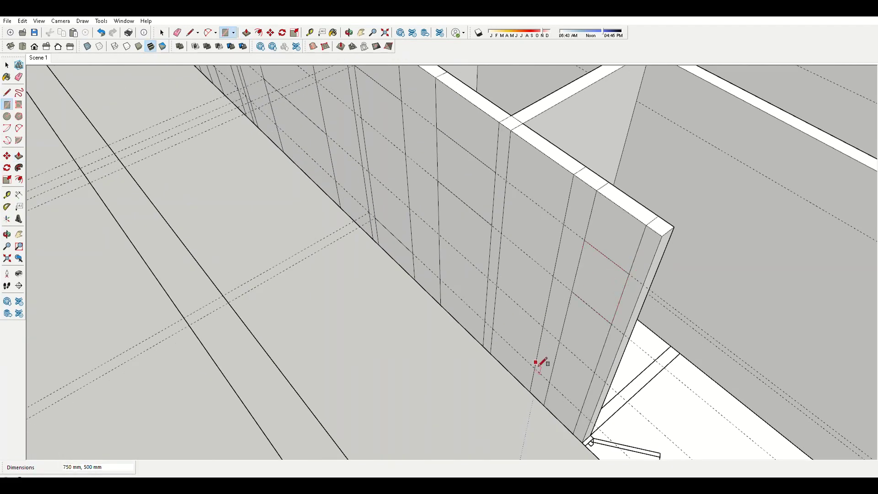
pyautogui.scroll(-3, 536, 362)
pyautogui.press('p')
pyautogui.moveTo(522, 308)
pyautogui.mouseDown(button='middle')
pyautogui.moveTo(337, 330)
pyautogui.moveTo(627, 349)
pyautogui.moveTo(508, 228)
pyautogui.moveTo(602, 304)
pyautogui.moveTo(420, 241)
pyautogui.moveTo(650, 359)
pyautogui.moveTo(586, 324)
pyautogui.moveTo(523, 187)
pyautogui.mouseUp(button='middle')
pyautogui.press('Return')
# - Finish the rectangle outline on the wall face
pyautogui.press('r')
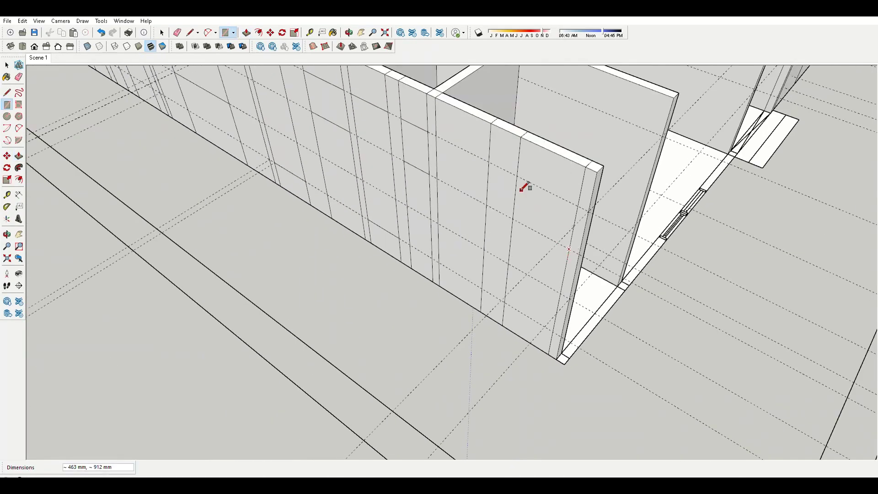
pyautogui.click(446, 264)
pyautogui.moveTo(450, 273); pyautogui.dragTo(436, 345, button='middle')
pyautogui.press('p')
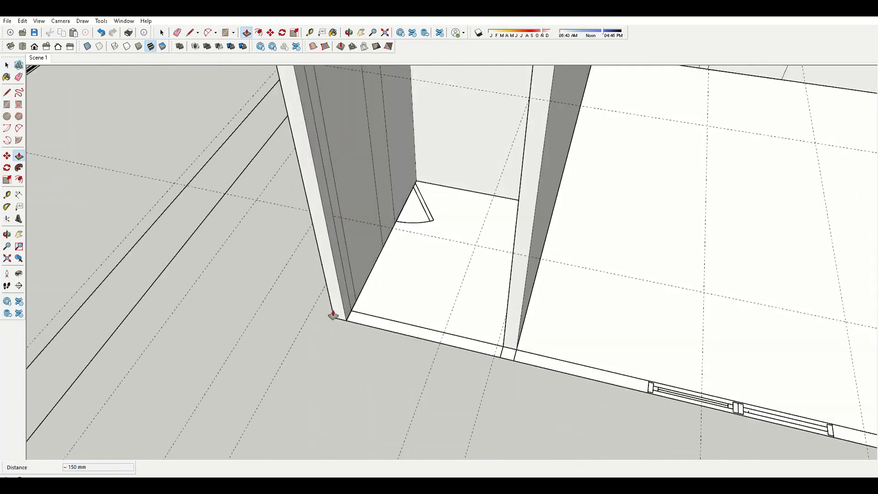
pyautogui.moveTo(325, 314)
pyautogui.mouseDown(button='middle')
pyautogui.moveTo(498, 328)
pyautogui.moveTo(417, 325)
pyautogui.mouseUp(button='middle')
# - Push the corner wall strip up to full height
pyautogui.click(517, 321)
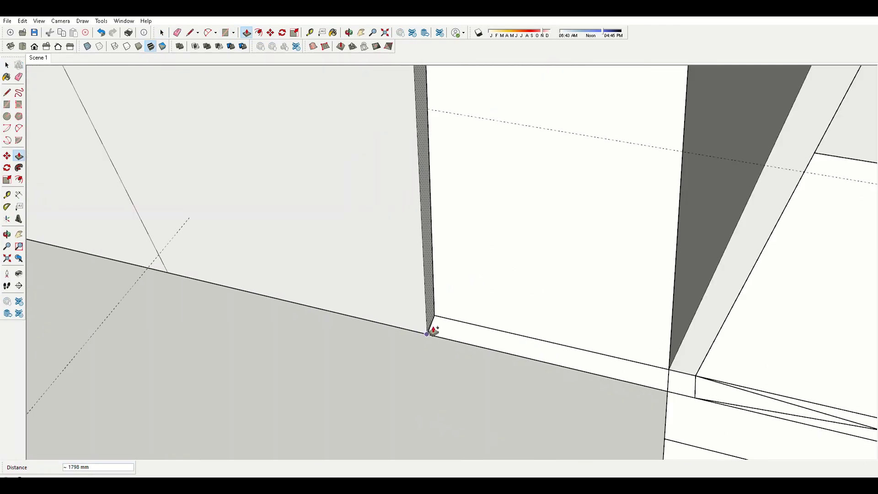
pyautogui.scroll(-1, 310, 294)
pyautogui.moveTo(310, 294); pyautogui.dragTo(471, 304, button='middle')
pyautogui.scroll(-2, 456, 319)
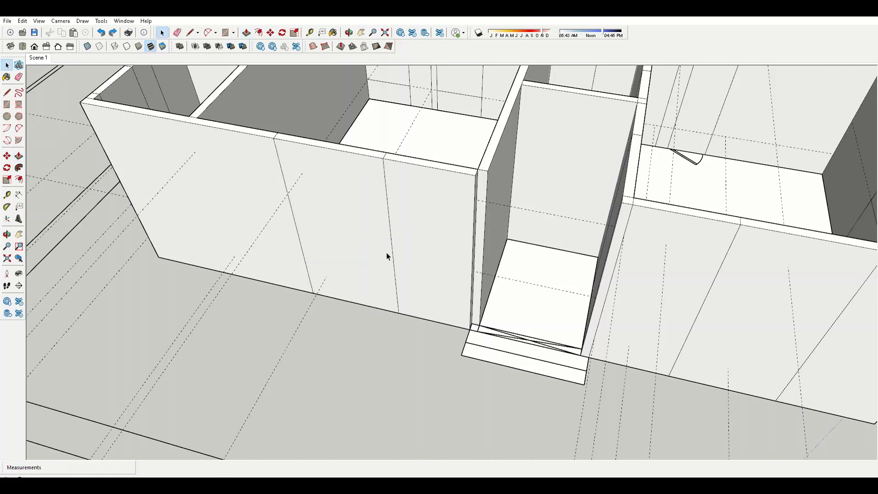
# - Measure down from the wall's top edge to place a guide
pyautogui.press('t')
pyautogui.scroll(2, 348, 174)
pyautogui.click(313, 128)
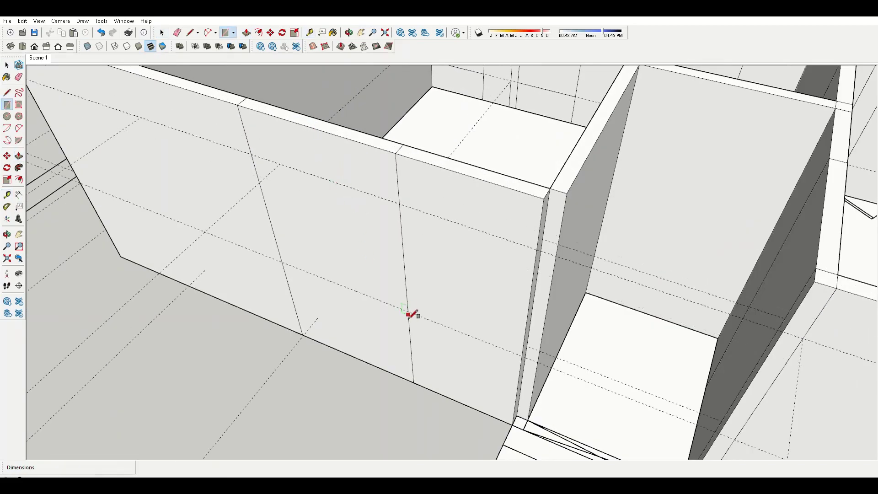
pyautogui.press('p')
pyautogui.scroll(-2, 296, 202)
pyautogui.scroll(4, 411, 298)
# - Orbit over the front wall and step to view the whole building
pyautogui.moveTo(417, 280); pyautogui.dragTo(612, 272, button='middle')
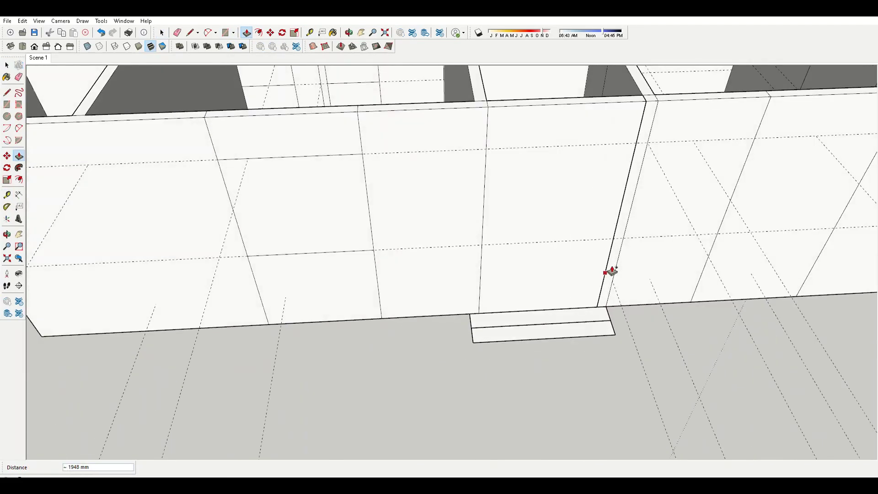
pyautogui.press('t')
pyautogui.scroll(-3, 604, 140)
pyautogui.scroll(3, 599, 143)
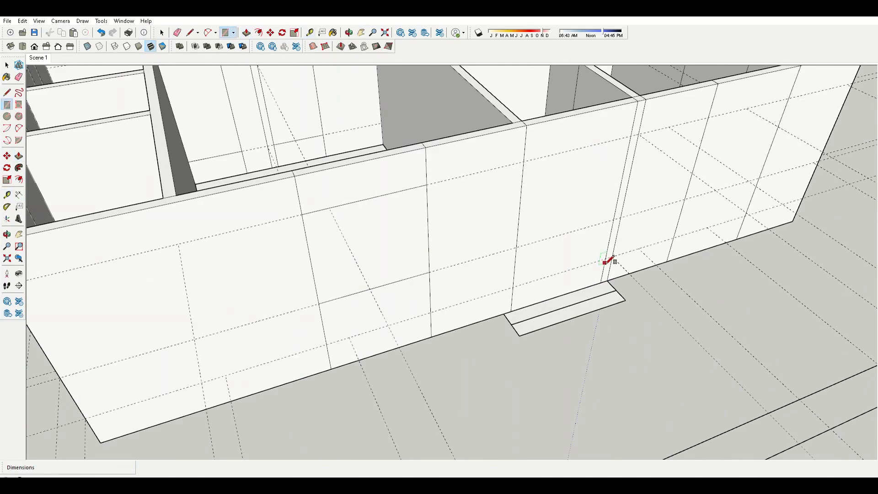
pyautogui.scroll(-4, 608, 260)
pyautogui.moveTo(525, 176); pyautogui.dragTo(720, 136, button='middle')
pyautogui.press('space')
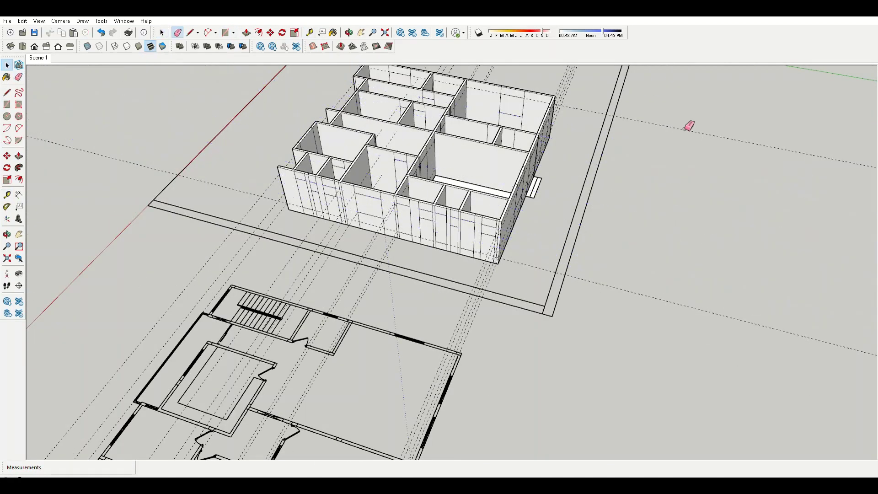
pyautogui.press('space')
pyautogui.scroll(-3, 572, 206)
pyautogui.moveTo(572, 206); pyautogui.dragTo(215, 140, button='middle')
pyautogui.scroll(5, 458, 219)
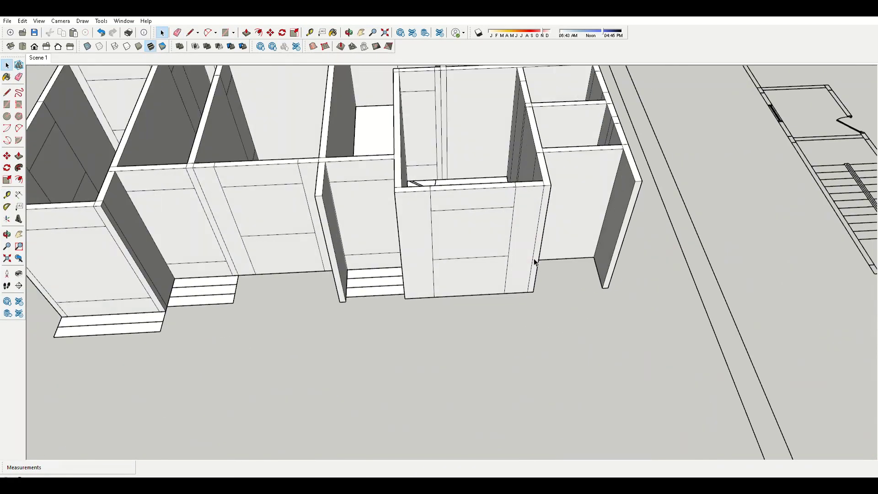
pyautogui.press('e')
pyautogui.scroll(3, 521, 229)
pyautogui.scroll(2, 357, 241)
pyautogui.scroll(-5, 412, 334)
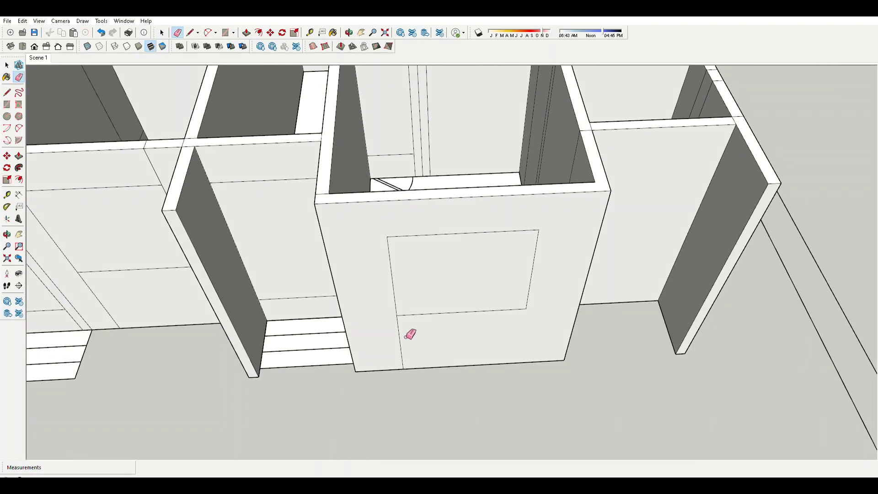
pyautogui.scroll(4, 455, 252)
pyautogui.scroll(2, 353, 216)
pyautogui.scroll(3, 503, 166)
pyautogui.scroll(-4, 460, 320)
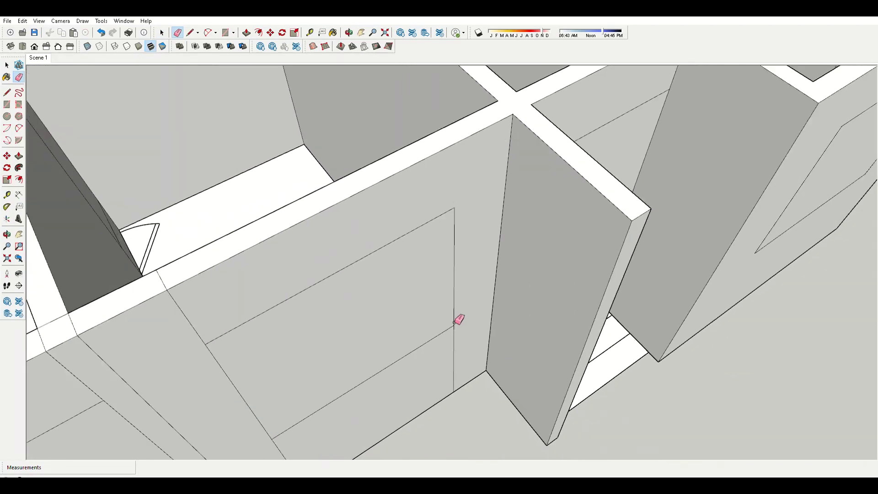
pyautogui.scroll(3, 319, 373)
pyautogui.scroll(2, 290, 314)
pyautogui.scroll(-4, 387, 247)
pyautogui.scroll(2, 348, 254)
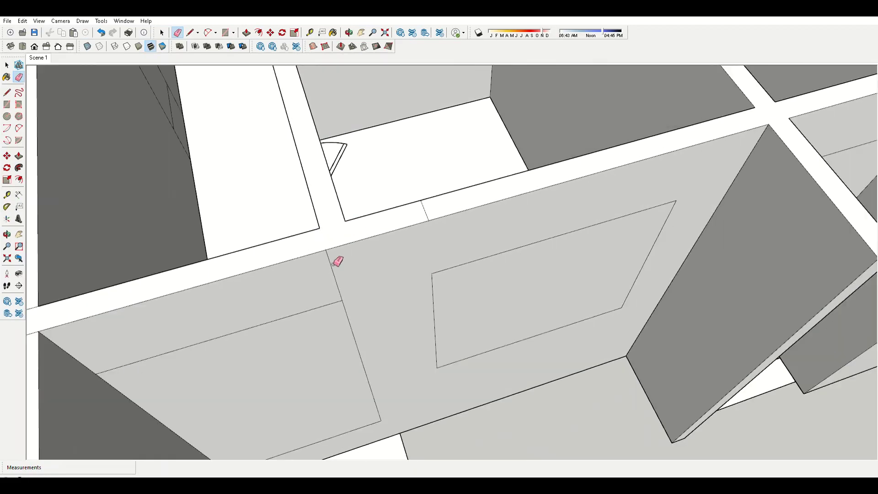
pyautogui.scroll(-5, 403, 255)
pyautogui.scroll(5, 406, 201)
pyautogui.scroll(3, 480, 165)
pyautogui.scroll(-5, 379, 231)
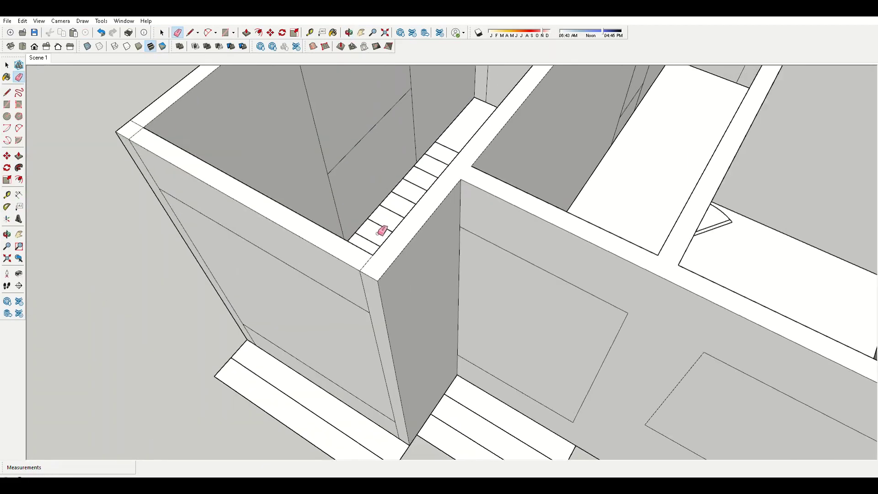
pyautogui.scroll(2, 390, 260)
pyautogui.scroll(3, 419, 378)
pyautogui.scroll(-2, 351, 347)
pyautogui.moveTo(351, 348)
pyautogui.mouseDown(button='middle')
pyautogui.moveTo(308, 196)
pyautogui.moveTo(574, 255)
pyautogui.mouseUp(button='middle')
pyautogui.scroll(-3, 534, 232)
pyautogui.scroll(3, 499, 228)
pyautogui.scroll(3, 457, 197)
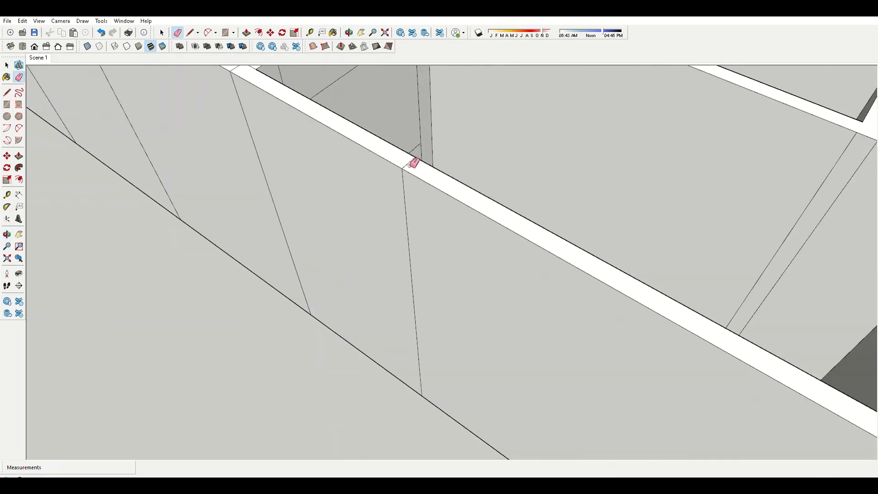
pyautogui.scroll(2, 435, 169)
pyautogui.scroll(-2, 384, 139)
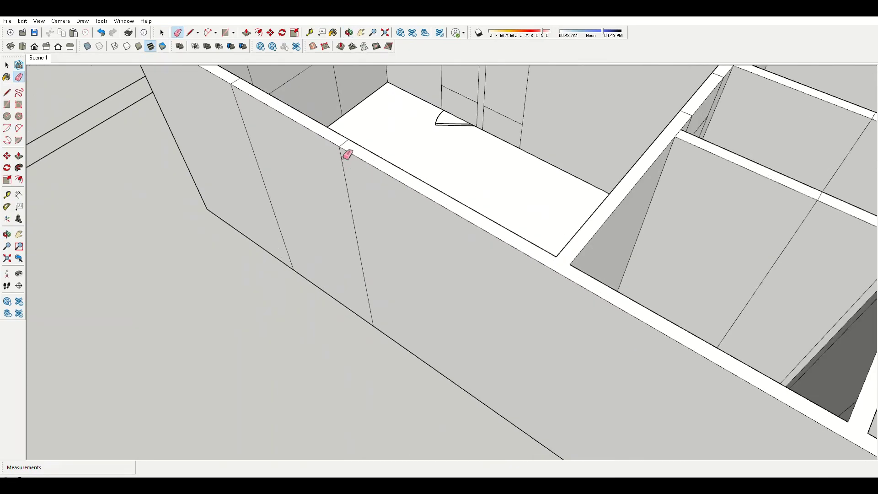
pyautogui.scroll(-3, 308, 133)
pyautogui.moveTo(321, 137)
pyautogui.mouseDown(button='middle')
pyautogui.moveTo(562, 202)
pyautogui.moveTo(479, 200)
pyautogui.mouseUp(button='middle')
pyautogui.scroll(1, 304, 146)
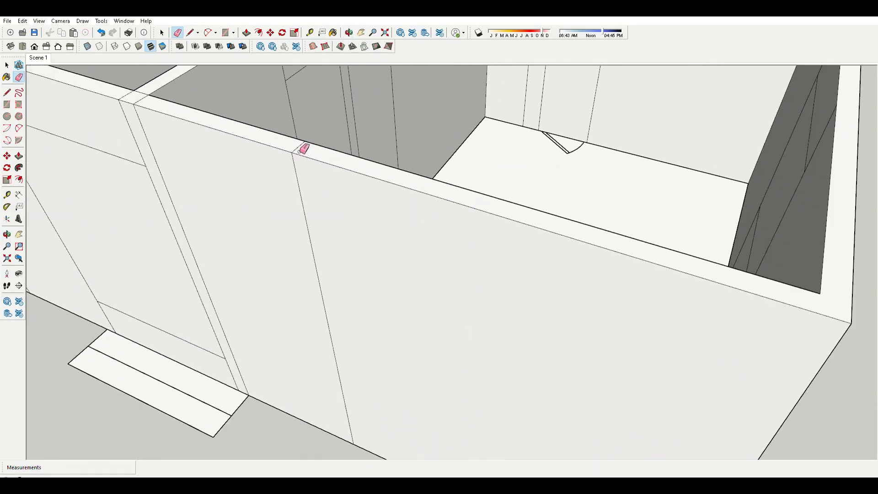
pyautogui.moveTo(303, 147); pyautogui.dragTo(503, 283, button='middle')
pyautogui.scroll(3, 335, 180)
pyautogui.scroll(-3, 494, 210)
pyautogui.scroll(3, 334, 306)
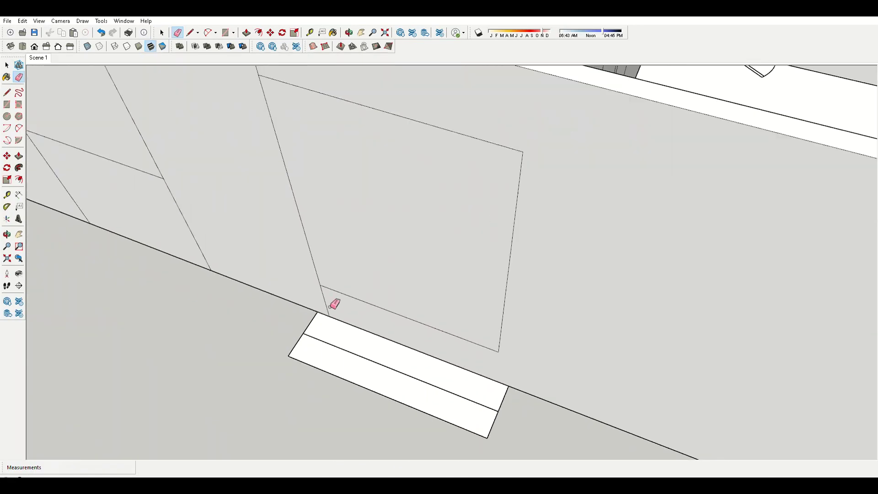
pyautogui.scroll(-1, 353, 140)
pyautogui.scroll(-2, 354, 141)
pyautogui.scroll(-2, 396, 280)
pyautogui.scroll(-2, 400, 211)
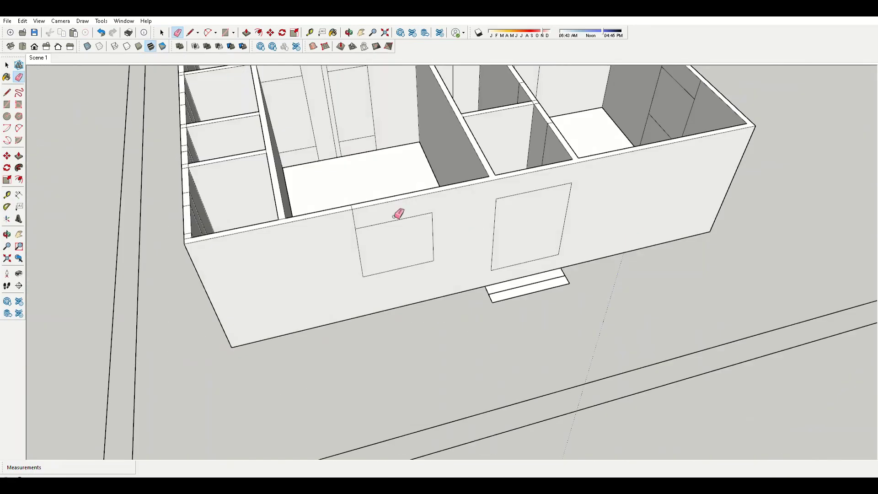
pyautogui.scroll(3, 476, 207)
pyautogui.scroll(-3, 476, 207)
pyautogui.scroll(5, 476, 202)
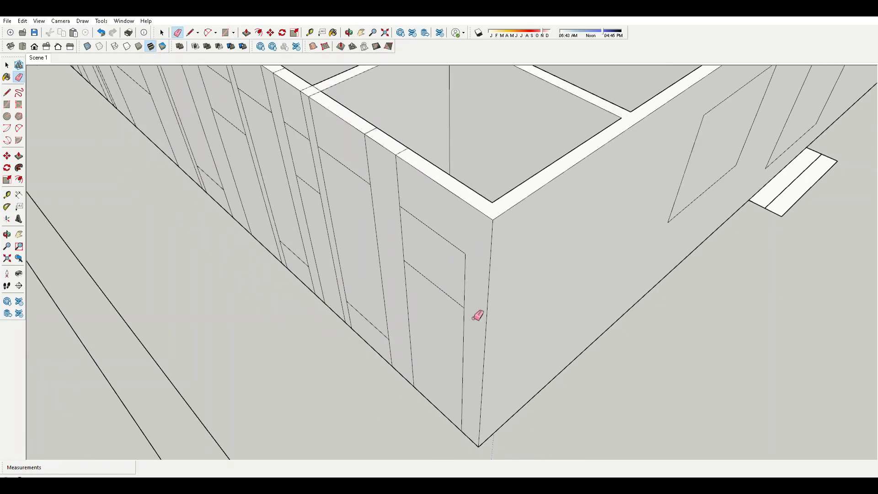
pyautogui.scroll(-2, 470, 169)
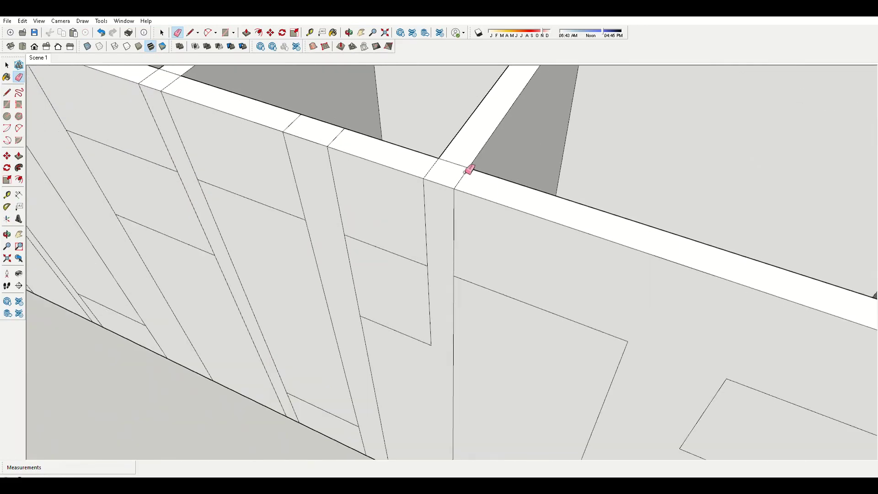
pyautogui.scroll(-2, 363, 184)
pyautogui.scroll(2, 423, 343)
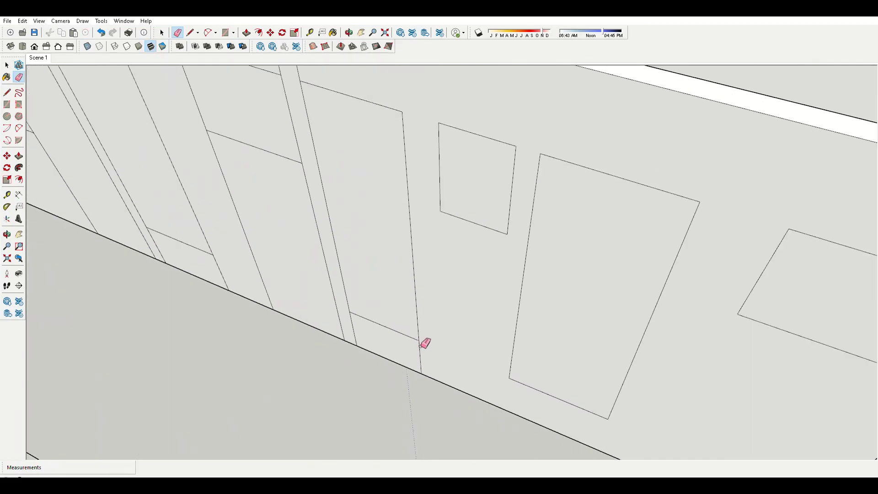
pyautogui.scroll(-2, 380, 152)
pyautogui.scroll(3, 388, 158)
pyautogui.scroll(-1, 373, 131)
pyautogui.scroll(-2, 471, 217)
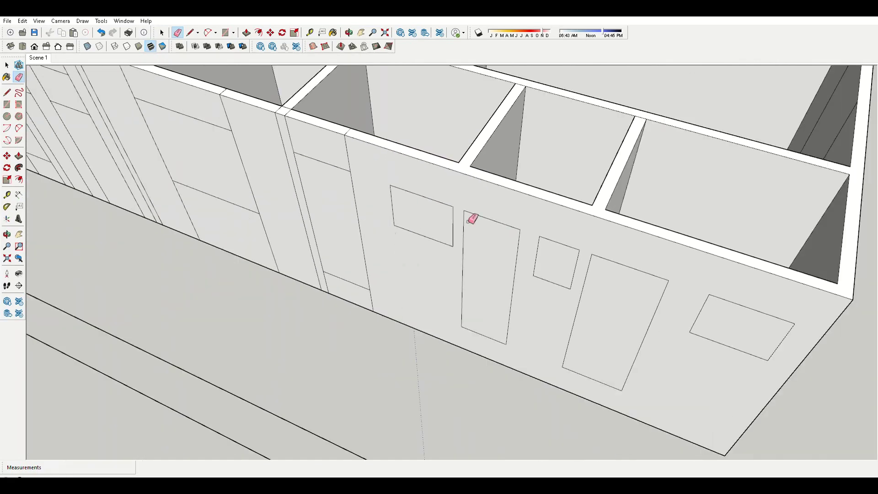
pyautogui.scroll(3, 376, 283)
pyautogui.scroll(1, 447, 175)
pyautogui.scroll(1, 320, 123)
pyautogui.scroll(-2, 578, 254)
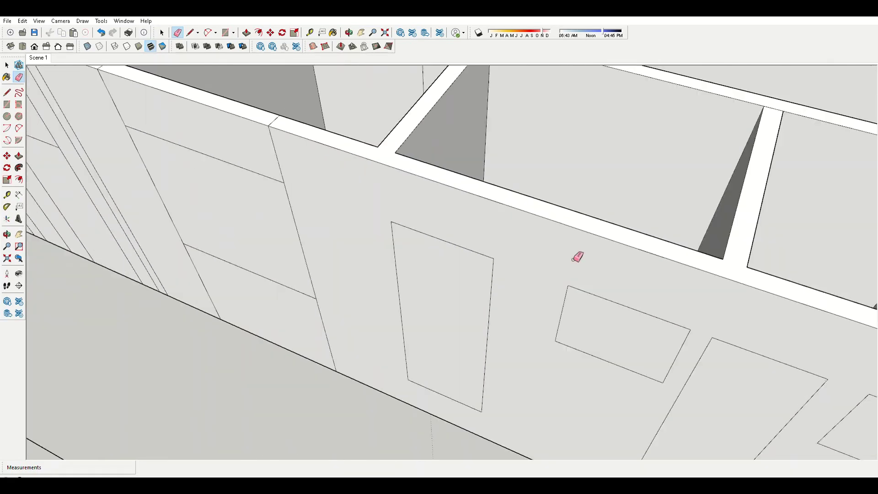
pyautogui.scroll(2, 541, 216)
pyautogui.scroll(1, 382, 224)
pyautogui.scroll(-3, 381, 224)
pyautogui.scroll(3, 319, 191)
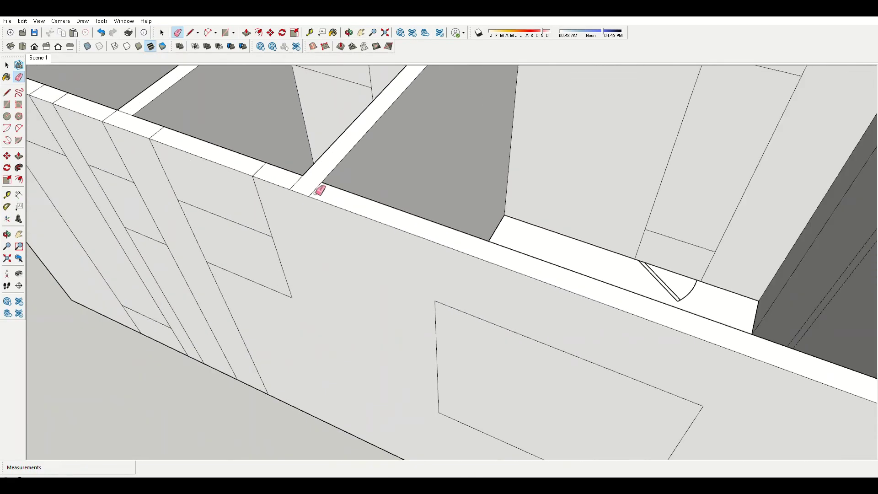
pyautogui.scroll(-2, 412, 210)
pyautogui.scroll(2, 229, 155)
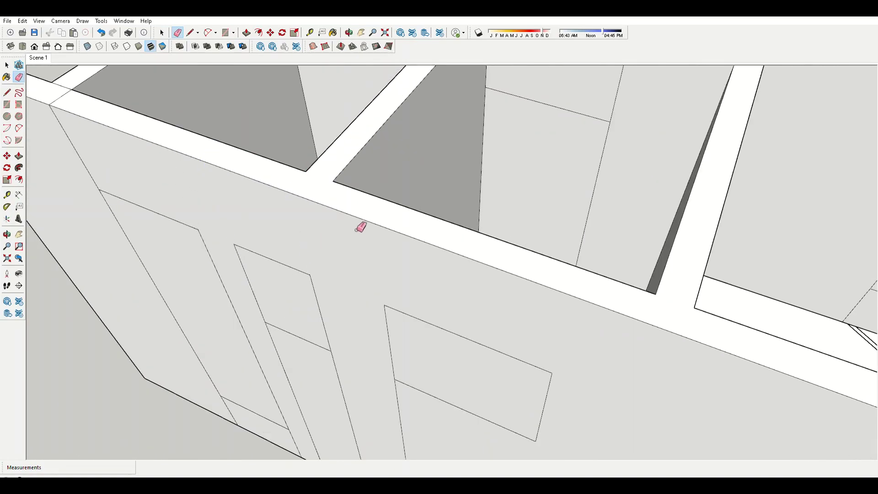
pyautogui.scroll(-2, 361, 228)
pyautogui.moveTo(241, 161)
pyautogui.mouseDown(button='middle')
pyautogui.moveTo(463, 290)
pyautogui.moveTo(482, 181)
pyautogui.moveTo(604, 221)
pyautogui.moveTo(570, 334)
pyautogui.mouseUp(button='middle')
pyautogui.scroll(3, 449, 249)
pyautogui.moveTo(448, 249)
pyautogui.mouseDown(button='middle')
pyautogui.moveTo(298, 184)
pyautogui.moveTo(247, 192)
pyautogui.moveTo(397, 186)
pyautogui.moveTo(294, 229)
pyautogui.moveTo(482, 248)
pyautogui.moveTo(624, 169)
pyautogui.moveTo(339, 256)
pyautogui.mouseUp(button='middle')
pyautogui.scroll(5, 459, 196)
pyautogui.moveTo(459, 196); pyautogui.dragTo(510, 202, button='middle')
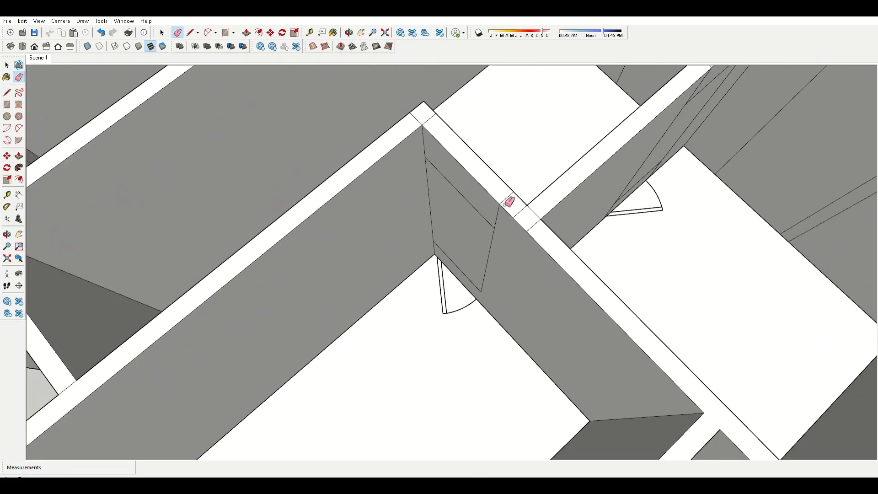
pyautogui.scroll(2, 509, 202)
pyautogui.scroll(-5, 432, 141)
# - Orbit across the floor plan to an overhead view of the walls
pyautogui.moveTo(180, 274); pyautogui.dragTo(496, 368, button='middle')
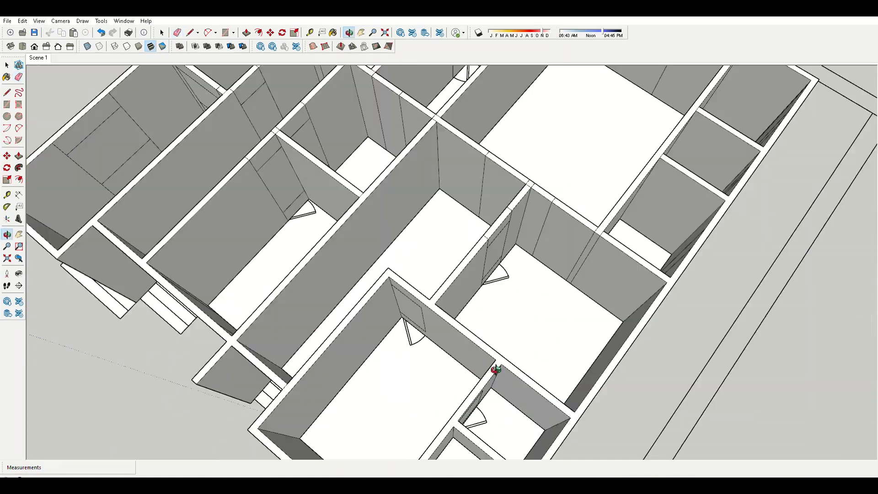
pyautogui.scroll(3, 541, 222)
pyautogui.scroll(3, 539, 141)
pyautogui.moveTo(404, 172); pyautogui.dragTo(318, 225, button='middle')
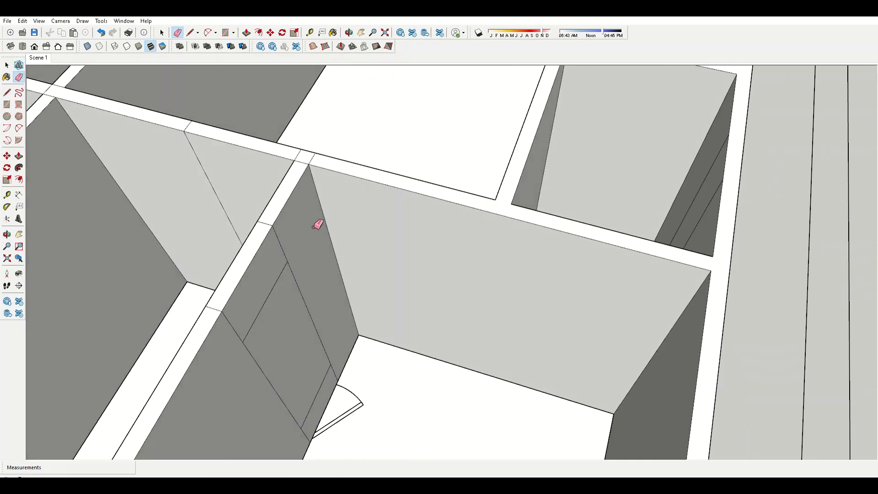
pyautogui.moveTo(268, 294)
pyautogui.mouseDown(button='middle')
pyautogui.moveTo(417, 170)
pyautogui.moveTo(482, 263)
pyautogui.mouseUp(button='middle')
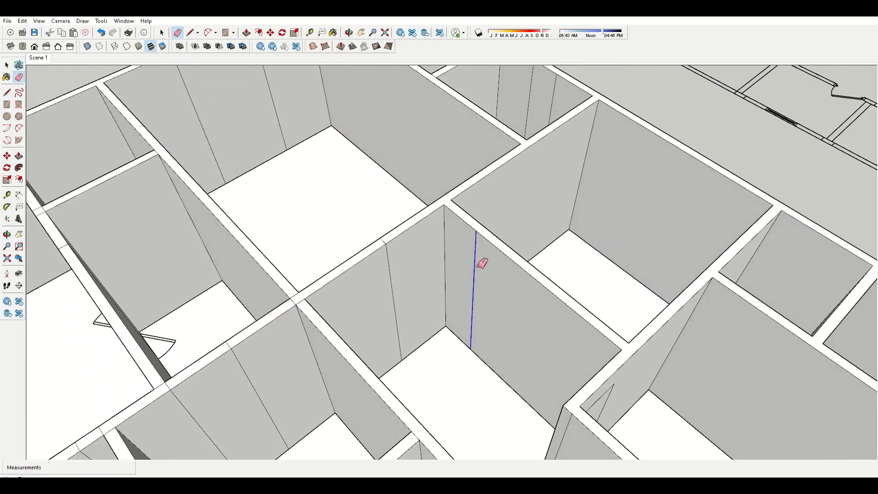
pyautogui.moveTo(390, 262)
pyautogui.mouseDown(button='middle')
pyautogui.moveTo(515, 229)
pyautogui.moveTo(37, 255)
pyautogui.mouseUp(button='middle')
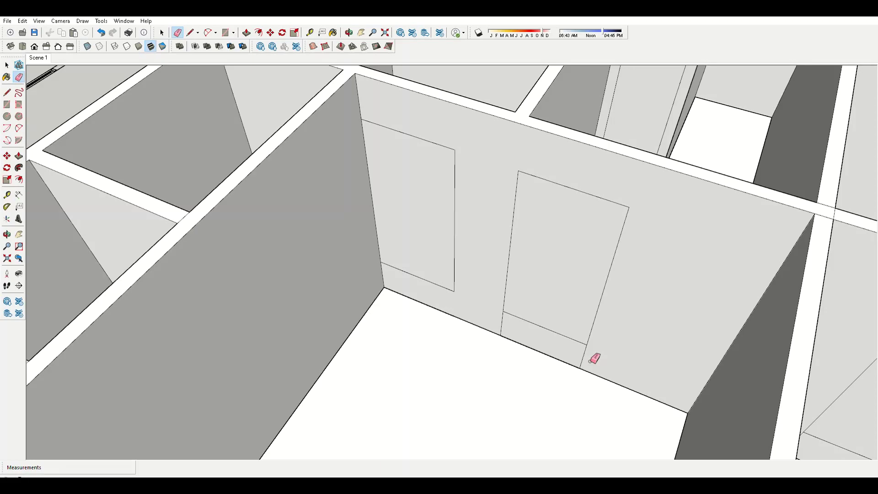
pyautogui.moveTo(595, 358); pyautogui.dragTo(627, 226, button='middle')
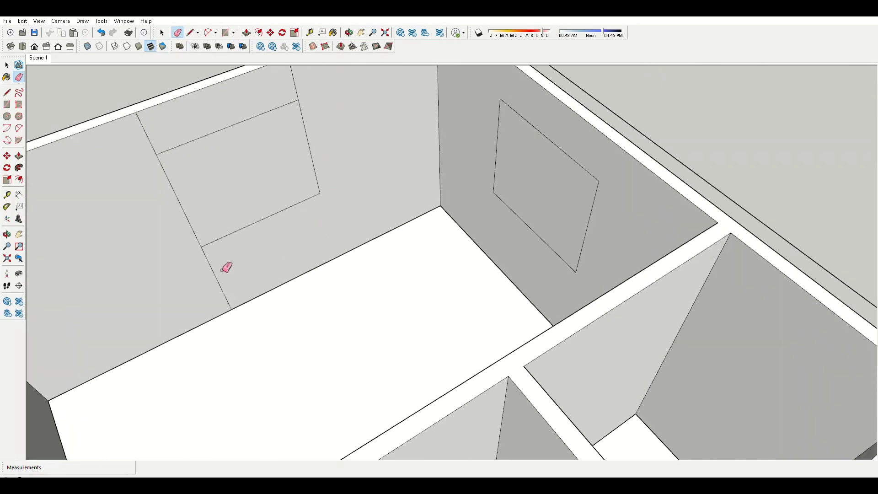
# - Erase the first stray vertical edge on an interior wall face
pyautogui.scroll(-5, 269, 311)
pyautogui.scroll(3, 374, 216)
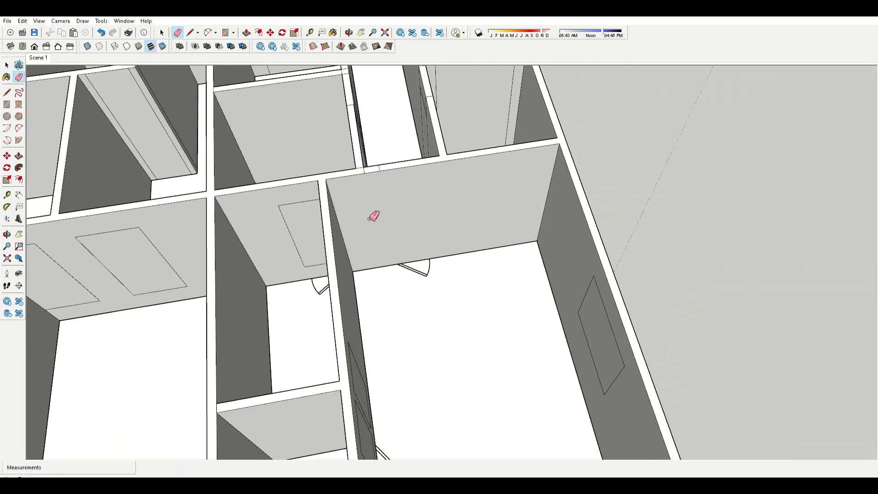
pyautogui.click(459, 235)
pyautogui.moveTo(458, 235); pyautogui.dragTo(404, 210, button='middle')
pyautogui.scroll(-5, 400, 202)
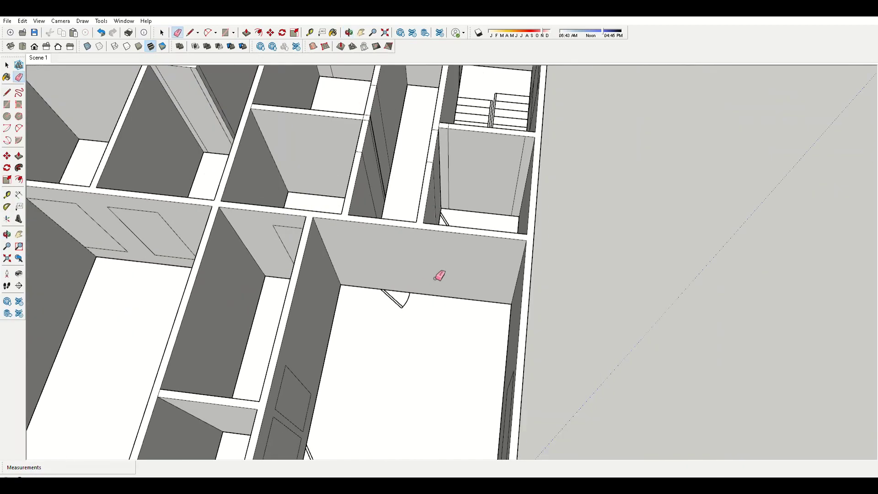
pyautogui.scroll(5, 439, 274)
pyautogui.scroll(-2, 731, 257)
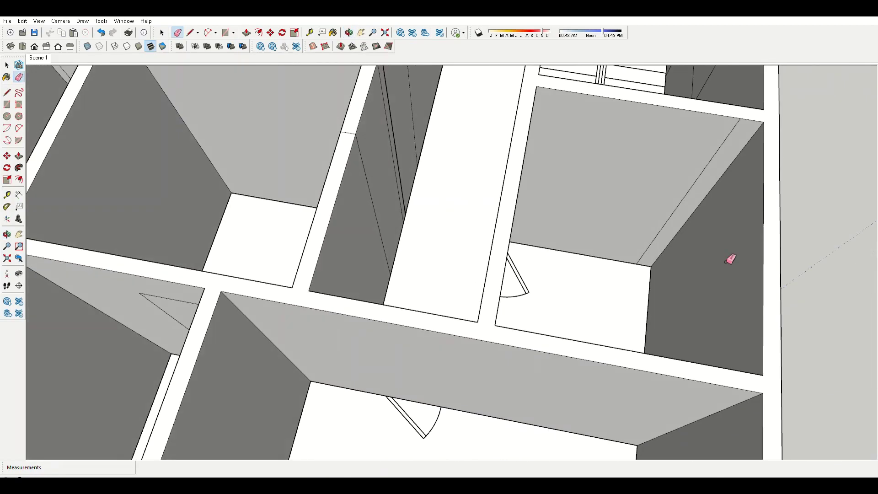
pyautogui.scroll(-3, 431, 201)
pyautogui.scroll(5, 486, 157)
pyautogui.scroll(-3, 474, 131)
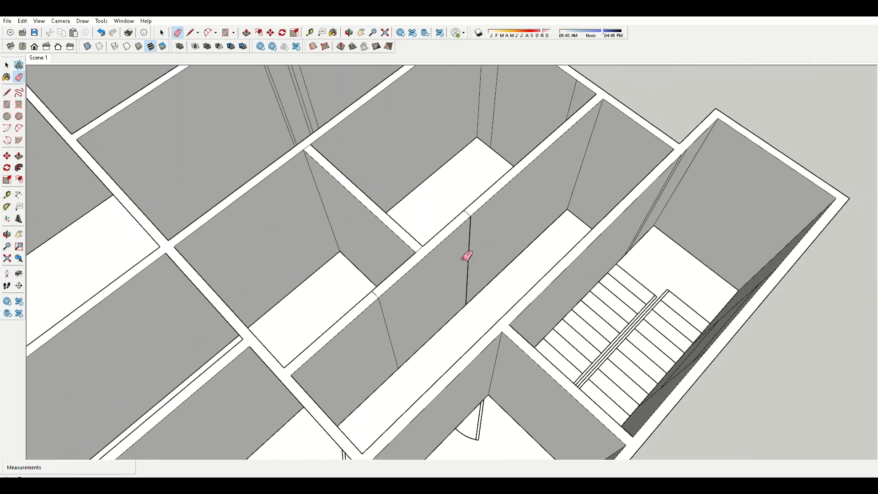
pyautogui.scroll(3, 477, 227)
pyautogui.scroll(-2, 392, 310)
# - Erase the second vertical edge splitting the wall near the stairs
pyautogui.click(392, 310)
pyautogui.scroll(3, 543, 153)
pyautogui.scroll(-3, 321, 204)
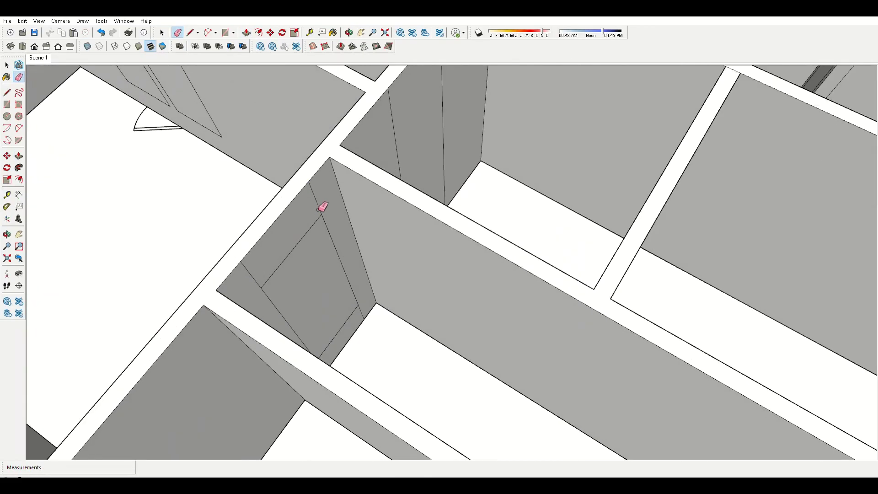
pyautogui.scroll(3, 303, 296)
pyautogui.scroll(-3, 388, 257)
pyautogui.scroll(3, 309, 233)
pyautogui.scroll(2, 410, 247)
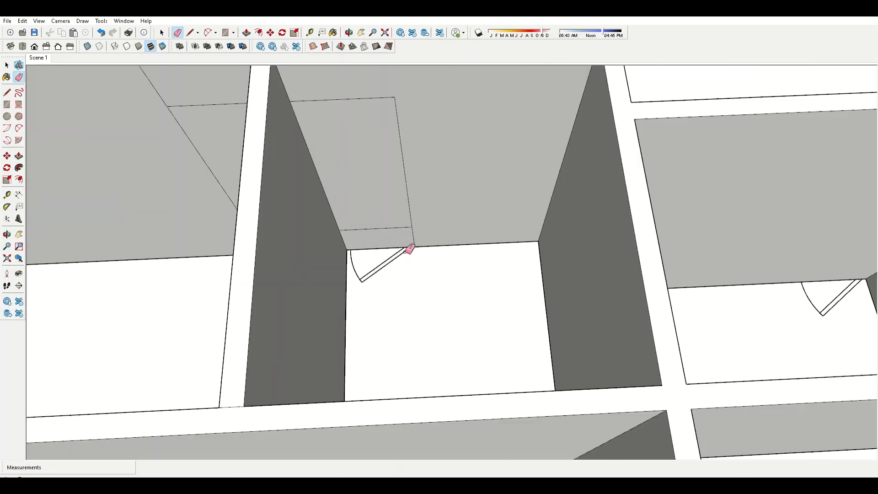
pyautogui.scroll(-3, 398, 192)
pyautogui.scroll(-2, 415, 330)
pyautogui.scroll(4, 338, 275)
pyautogui.scroll(3, 411, 288)
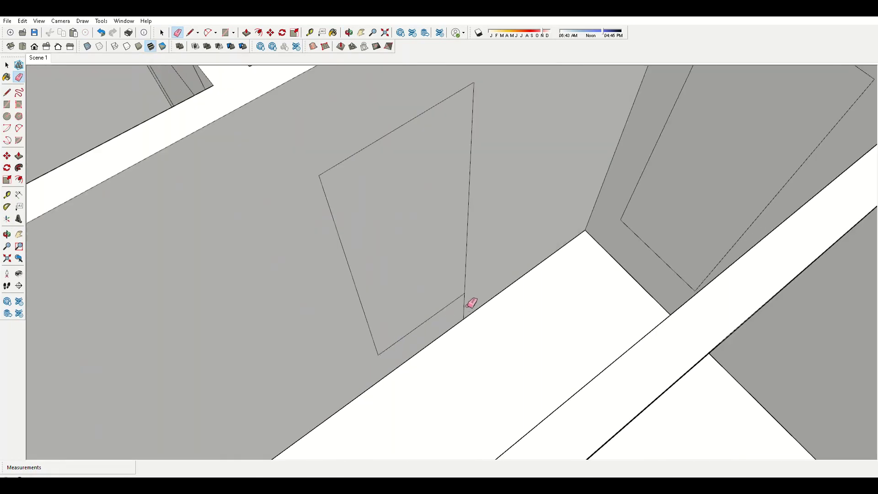
pyautogui.scroll(-3, 457, 232)
pyautogui.scroll(2, 334, 333)
pyautogui.scroll(-1, 634, 181)
# - Orbit out to the whole building and return to selecting
pyautogui.moveTo(634, 180); pyautogui.dragTo(425, 176, button='middle')
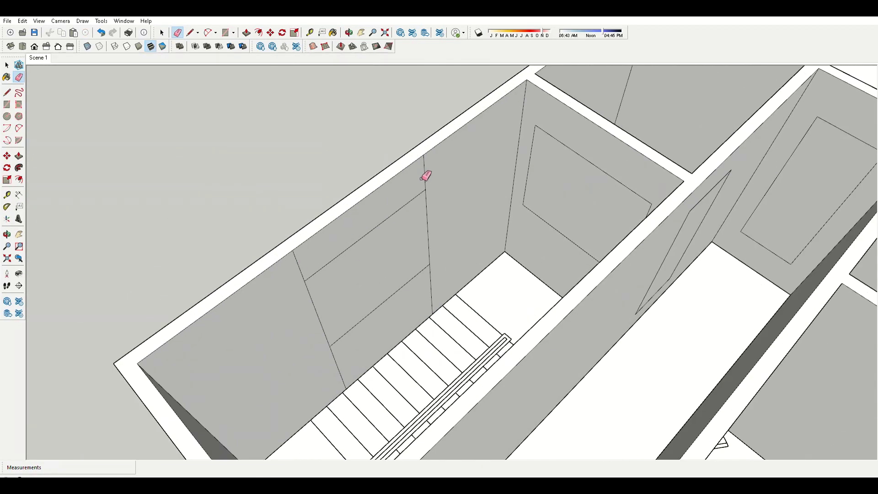
pyautogui.moveTo(423, 306); pyautogui.dragTo(664, 191, button='middle')
pyautogui.scroll(-3, 466, 187)
pyautogui.moveTo(467, 186); pyautogui.dragTo(432, 153, button='middle')
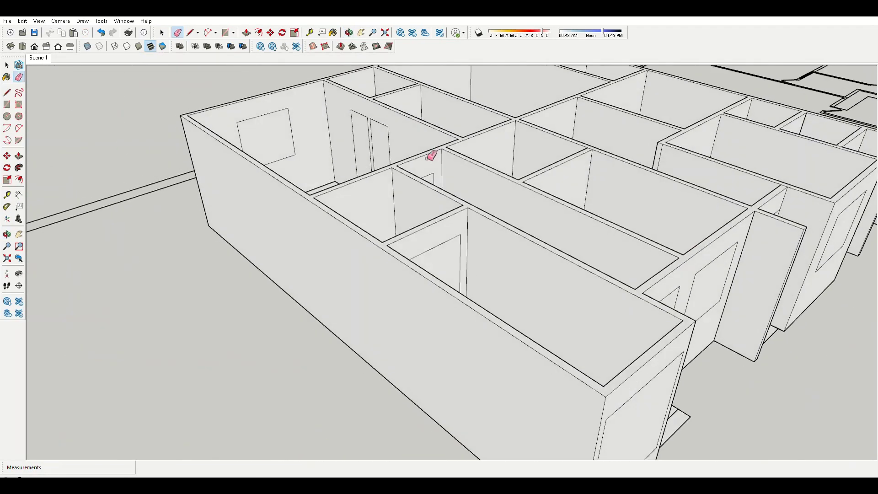
pyautogui.press('space')
# - Erase stray edges around the openings near the stair, alternating with Push/Pull
pyautogui.scroll(3, 500, 196)
pyautogui.moveTo(476, 255); pyautogui.dragTo(617, 259, button='middle')
pyautogui.scroll(-3, 455, 224)
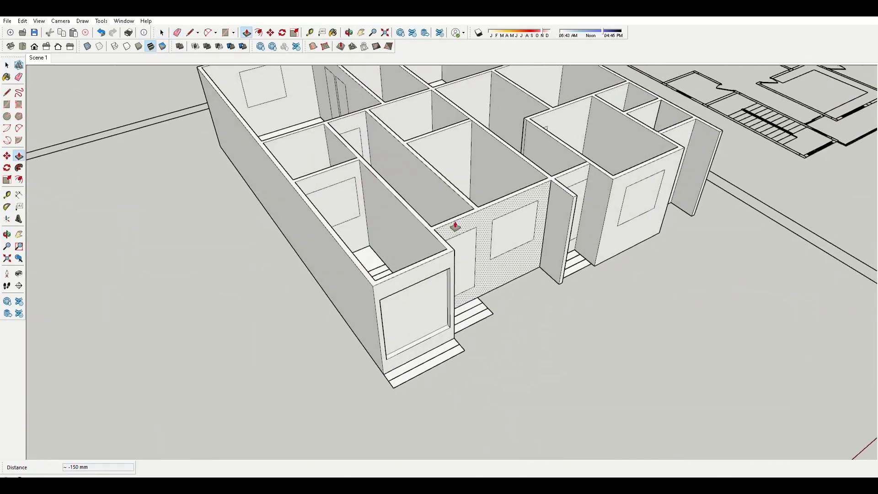
pyautogui.scroll(5, 646, 290)
pyautogui.scroll(-5, 647, 290)
pyautogui.press('p')
pyautogui.moveTo(526, 248)
pyautogui.mouseDown(button='middle')
pyautogui.moveTo(516, 259)
pyautogui.moveTo(561, 334)
pyautogui.moveTo(515, 291)
pyautogui.mouseUp(button='middle')
pyautogui.scroll(5, 515, 291)
pyautogui.press('e')
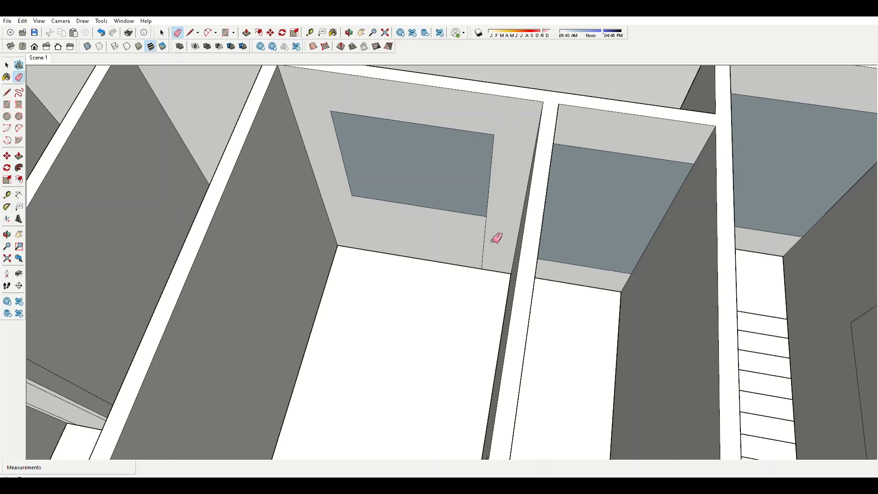
pyautogui.scroll(-5, 496, 238)
pyautogui.moveTo(453, 192)
pyautogui.mouseDown(button='middle')
pyautogui.moveTo(543, 229)
pyautogui.moveTo(383, 190)
pyautogui.mouseUp(button='middle')
pyautogui.press('p')
pyautogui.scroll(5, 430, 242)
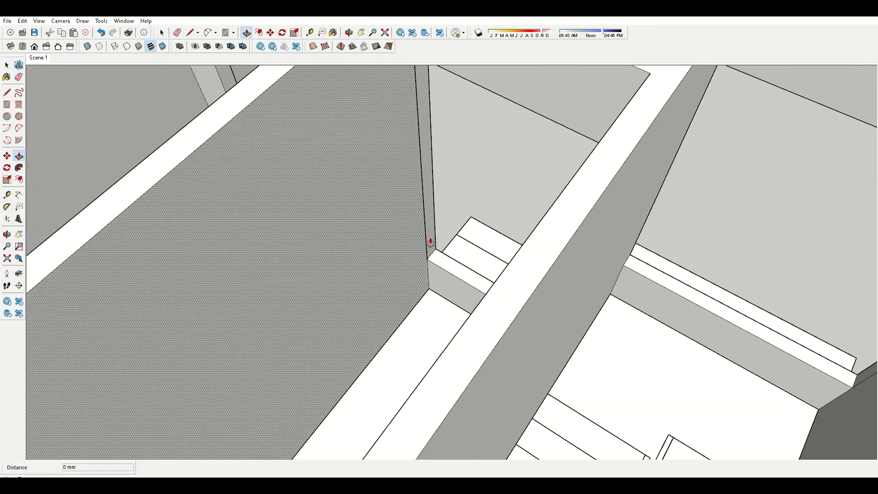
pyautogui.scroll(-2, 430, 242)
pyautogui.scroll(-3, 556, 230)
pyautogui.scroll(-3, 93, 252)
pyautogui.press('e')
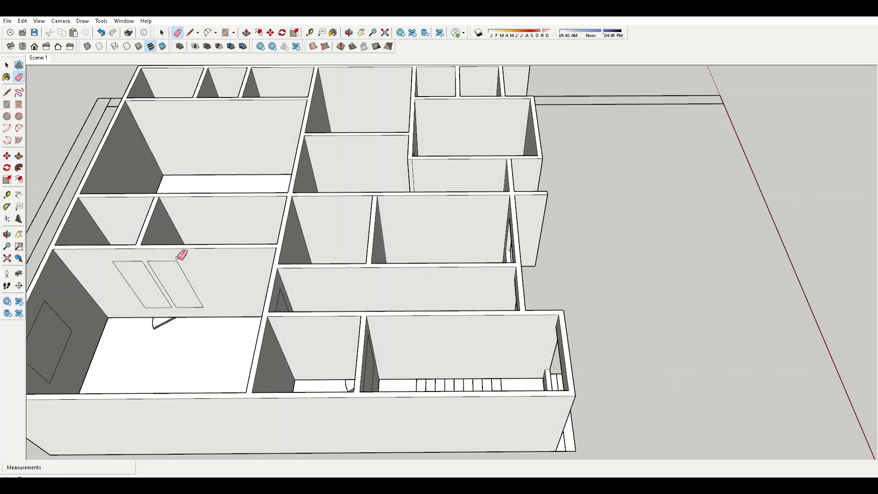
pyautogui.scroll(-5, 249, 308)
pyautogui.press('p')
pyautogui.scroll(5, 352, 239)
pyautogui.scroll(2, 357, 233)
pyautogui.moveTo(356, 233); pyautogui.dragTo(464, 155, button='middle')
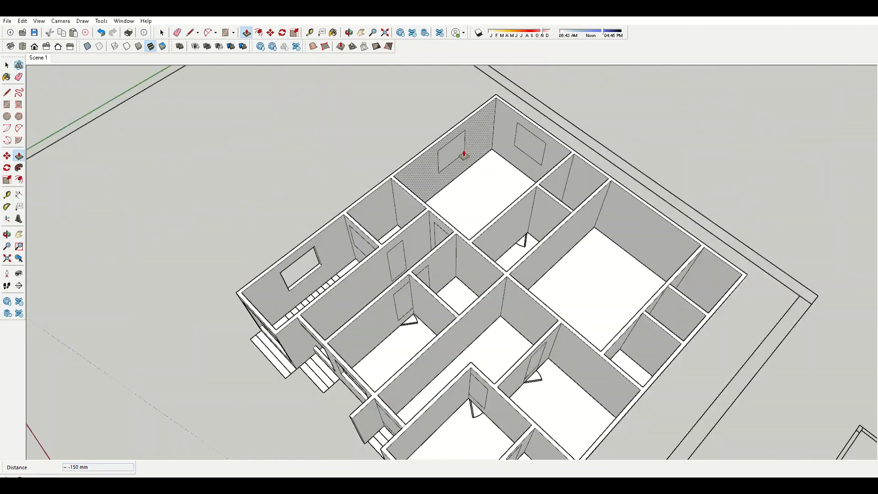
pyautogui.scroll(3, 339, 288)
pyautogui.scroll(2, 333, 277)
pyautogui.moveTo(333, 277)
pyautogui.mouseDown(button='middle')
pyautogui.moveTo(496, 321)
pyautogui.moveTo(436, 281)
pyautogui.mouseUp(button='middle')
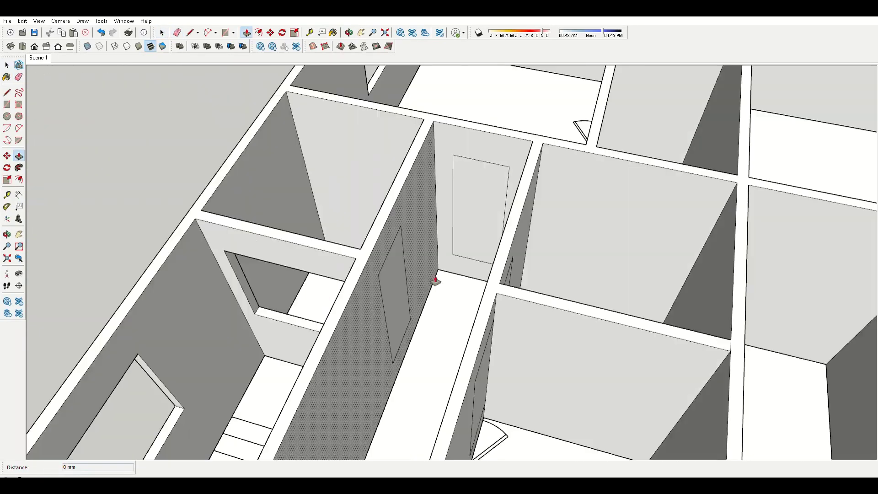
pyautogui.scroll(-2, 436, 280)
pyautogui.scroll(-3, 447, 157)
pyautogui.scroll(-3, 108, 210)
pyautogui.scroll(3, 480, 359)
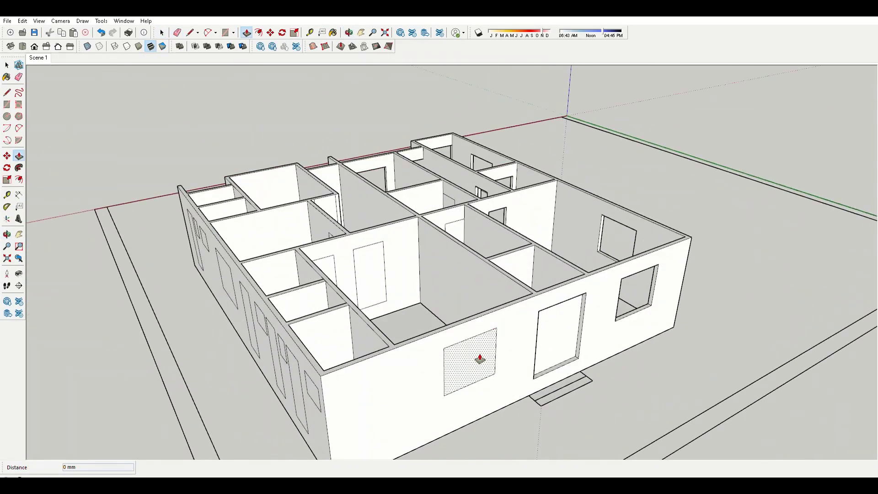
pyautogui.moveTo(480, 359); pyautogui.dragTo(619, 423, button='middle')
pyautogui.scroll(5, 690, 241)
pyautogui.moveTo(691, 241)
pyautogui.mouseDown(button='middle')
pyautogui.moveTo(643, 231)
pyautogui.moveTo(246, 414)
pyautogui.moveTo(435, 226)
pyautogui.moveTo(454, 191)
pyautogui.mouseUp(button='middle')
pyautogui.scroll(2, 453, 243)
pyautogui.scroll(-5, 482, 280)
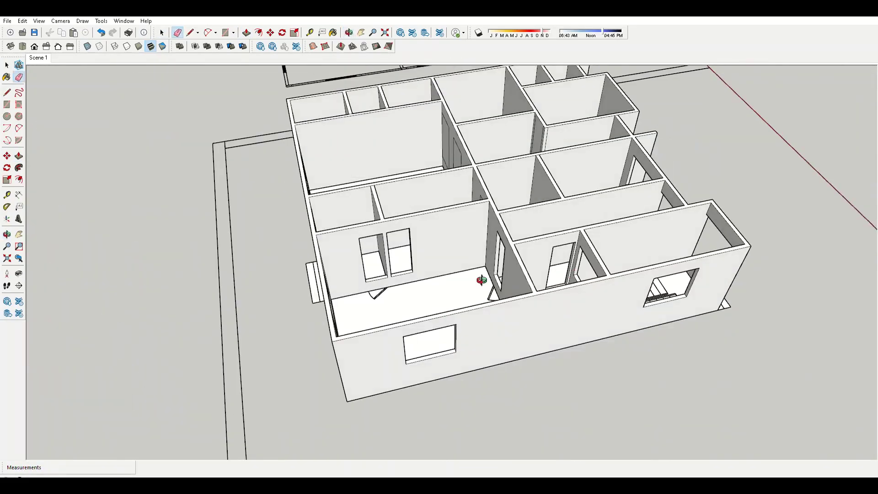
pyautogui.scroll(5, 481, 280)
# - Push a door outline through the interior wall and check the opening from behind
pyautogui.moveTo(548, 242)
pyautogui.mouseDown(button='middle')
pyautogui.moveTo(286, 173)
pyautogui.moveTo(602, 343)
pyautogui.moveTo(684, 309)
pyautogui.mouseUp(button='middle')
pyautogui.scroll(3, 559, 227)
pyautogui.moveTo(559, 226)
pyautogui.mouseDown(button='middle')
pyautogui.moveTo(525, 141)
pyautogui.moveTo(339, 191)
pyautogui.mouseUp(button='middle')
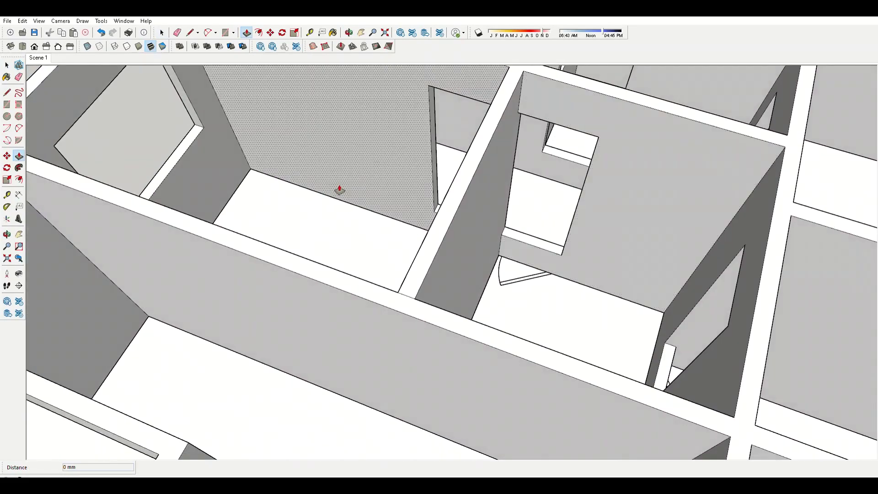
pyautogui.scroll(-5, 432, 233)
pyautogui.scroll(5, 432, 233)
pyautogui.moveTo(432, 233)
pyautogui.mouseDown(button='middle')
pyautogui.moveTo(542, 198)
pyautogui.moveTo(537, 294)
pyautogui.mouseUp(button='middle')
pyautogui.scroll(-5, 521, 229)
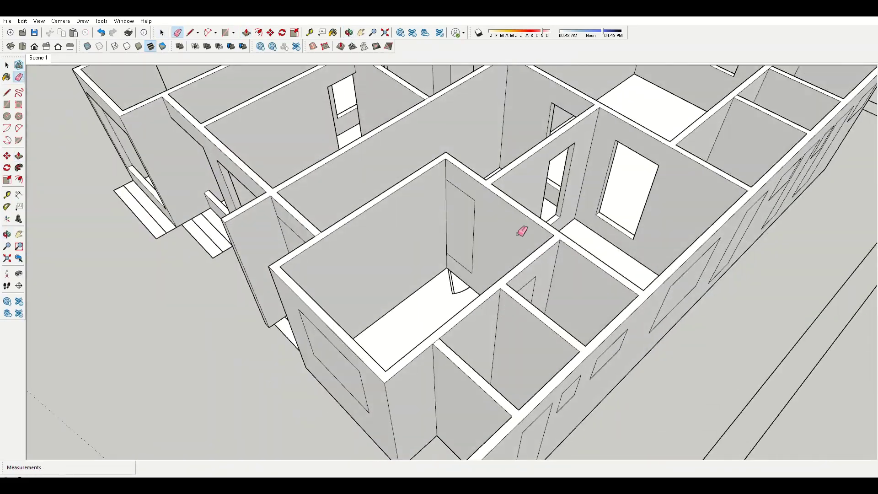
pyautogui.scroll(4, 467, 225)
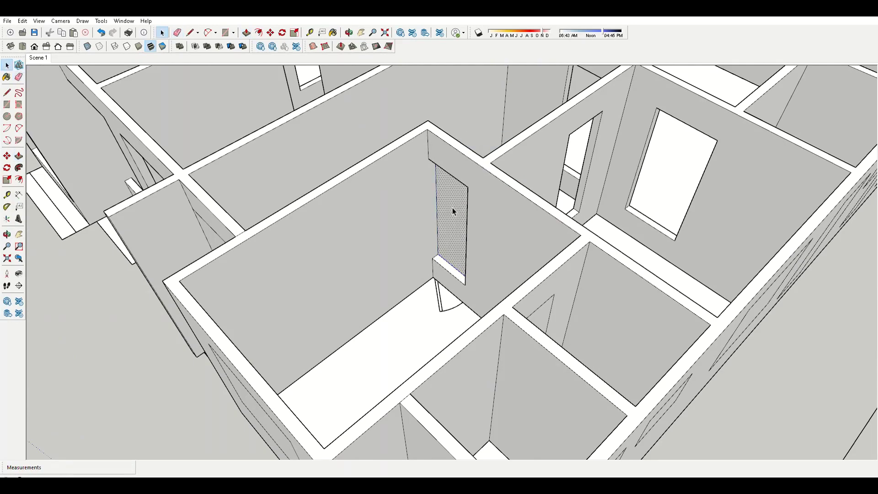
pyautogui.moveTo(452, 208)
pyautogui.mouseDown(button='middle')
pyautogui.moveTo(643, 261)
pyautogui.moveTo(777, 245)
pyautogui.mouseUp(button='middle')
pyautogui.scroll(4, 482, 258)
pyautogui.scroll(-5, 486, 257)
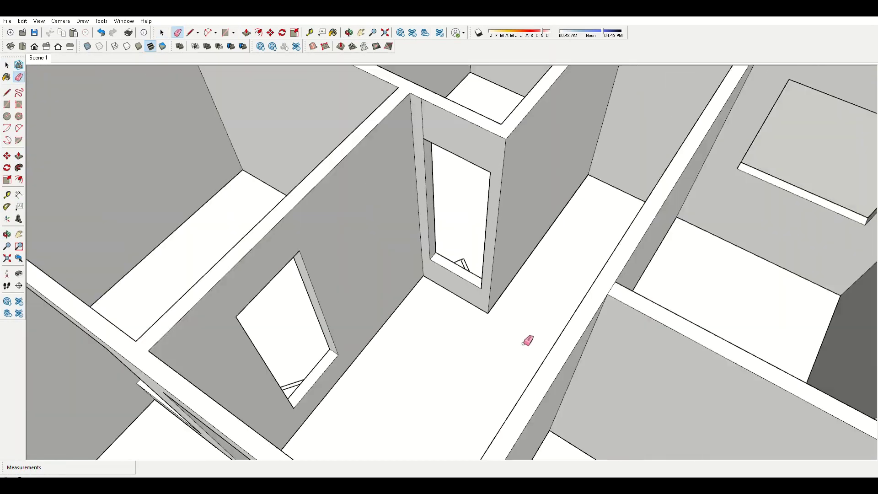
pyautogui.moveTo(525, 339); pyautogui.dragTo(739, 252, button='middle')
pyautogui.scroll(-5, 306, 261)
pyautogui.moveTo(306, 260)
pyautogui.mouseDown(button='middle')
pyautogui.moveTo(520, 316)
pyautogui.moveTo(519, 333)
pyautogui.mouseUp(button='middle')
pyautogui.scroll(5, 519, 333)
# - Push more openings through and erase leftover edges along the exterior wall
pyautogui.press('p')
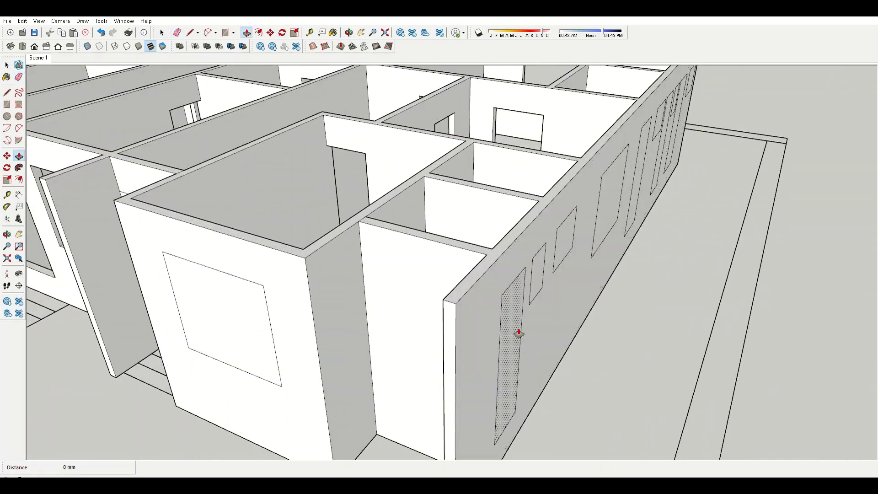
pyautogui.moveTo(458, 285)
pyautogui.mouseDown(button='middle')
pyautogui.moveTo(421, 308)
pyautogui.moveTo(797, 366)
pyautogui.mouseUp(button='middle')
pyautogui.press('space')
pyautogui.scroll(5, 608, 235)
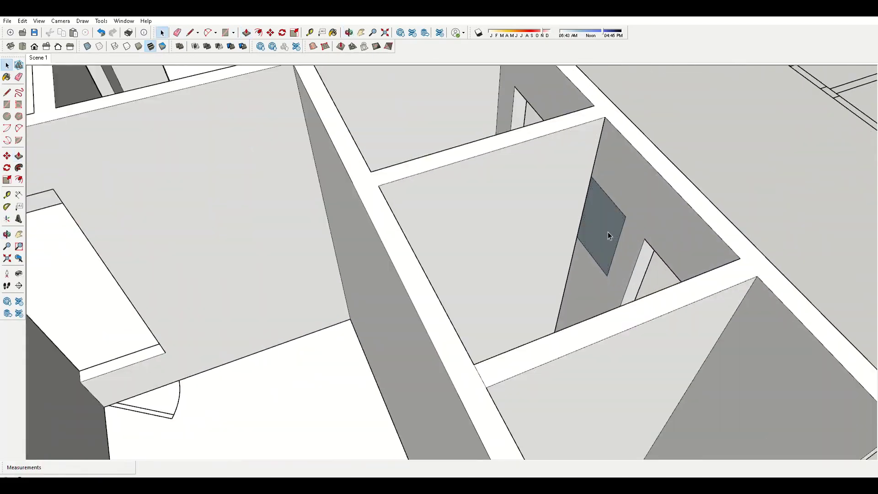
pyautogui.scroll(5, 603, 183)
pyautogui.press('p')
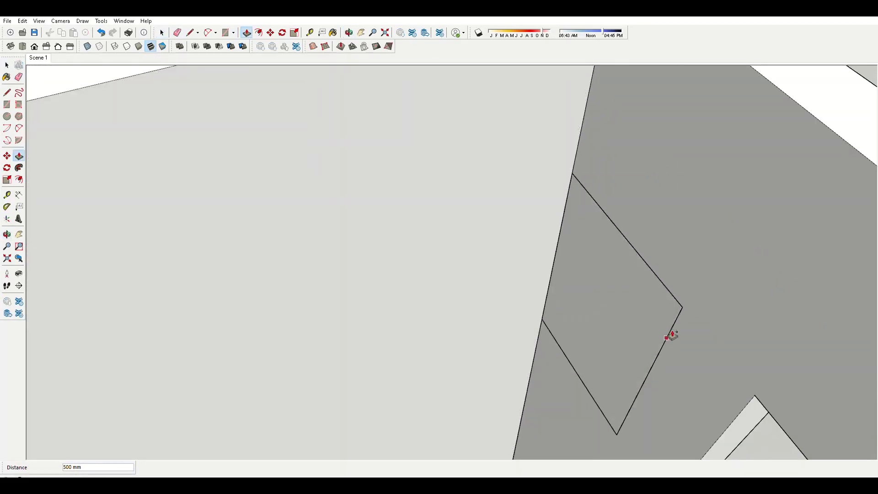
pyautogui.scroll(-3, 671, 336)
pyautogui.moveTo(574, 242)
pyautogui.mouseDown(button='middle')
pyautogui.moveTo(337, 275)
pyautogui.moveTo(748, 281)
pyautogui.moveTo(367, 239)
pyautogui.moveTo(506, 241)
pyautogui.moveTo(623, 173)
pyautogui.mouseUp(button='middle')
pyautogui.scroll(2, 367, 239)
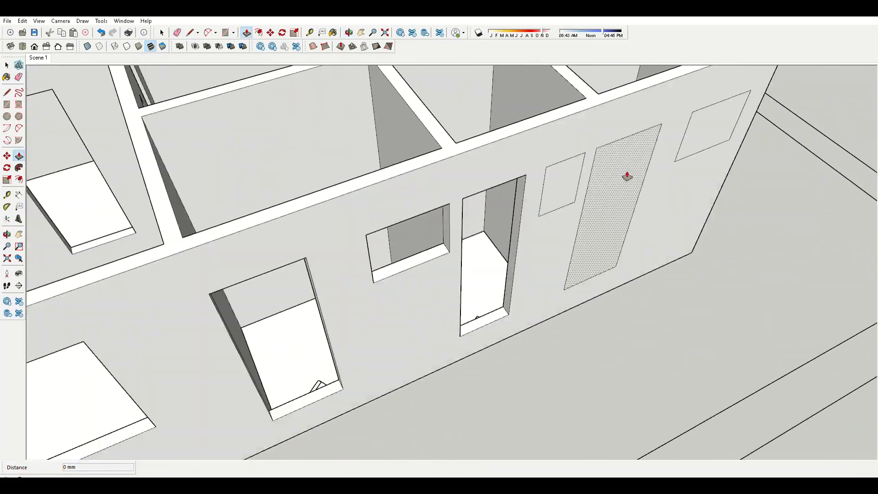
pyautogui.scroll(-5, 549, 150)
pyautogui.scroll(4, 454, 147)
pyautogui.press('e')
pyautogui.moveTo(541, 190)
pyautogui.mouseDown(button='middle')
pyautogui.moveTo(460, 196)
pyautogui.moveTo(577, 120)
pyautogui.mouseUp(button='middle')
pyautogui.scroll(-3, 428, 211)
pyautogui.scroll(-5, 476, 249)
pyautogui.moveTo(476, 249); pyautogui.dragTo(566, 237, button='middle')
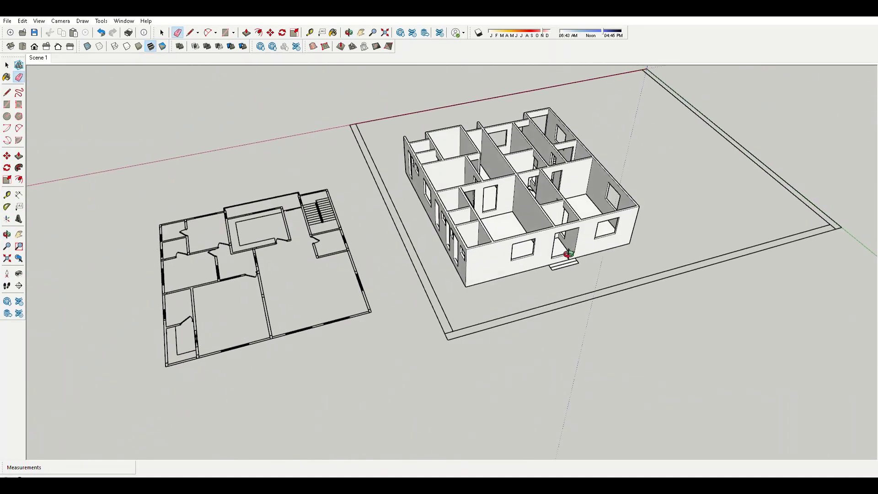
pyautogui.press('space')
pyautogui.scroll(5, 577, 262)
# - Draw a rectangle at the first entrance and raise it into a solid step
pyautogui.scroll(3, 574, 262)
pyautogui.press('r')
pyautogui.click(515, 275)
pyautogui.press('p')
pyautogui.moveTo(515, 276); pyautogui.dragTo(577, 264, button='middle')
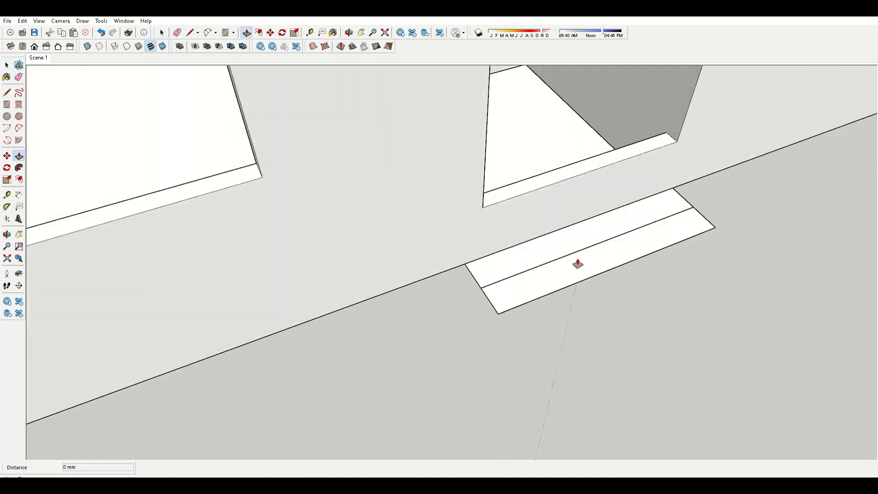
pyautogui.scroll(-3, 577, 262)
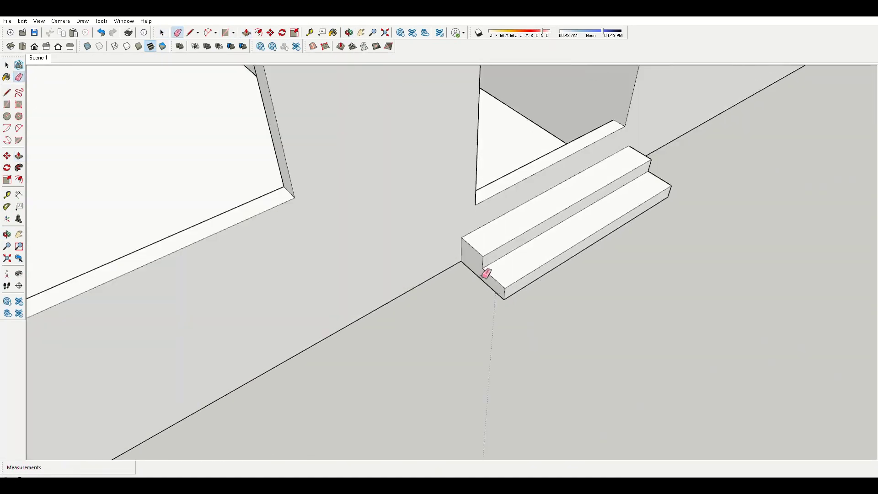
pyautogui.scroll(-5, 484, 274)
pyautogui.scroll(-3, 519, 294)
pyautogui.press('space')
pyautogui.scroll(4, 506, 256)
pyautogui.scroll(4, 506, 257)
pyautogui.press('p')
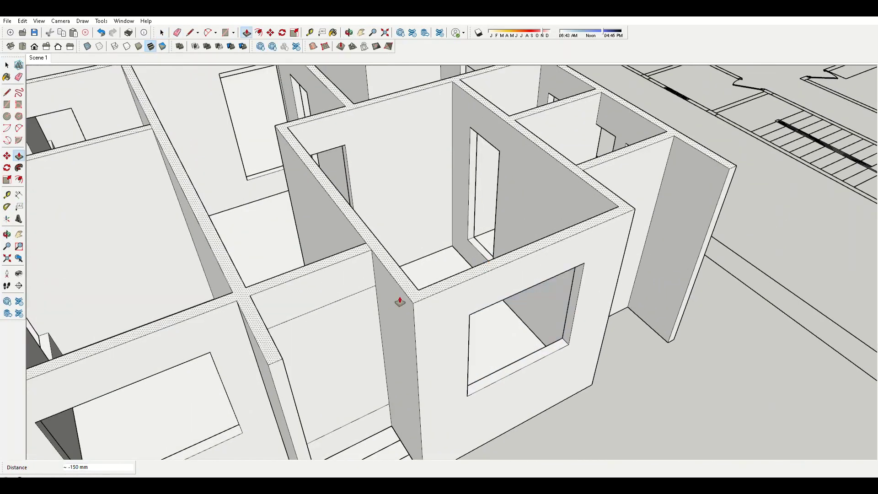
# - Draw step rectangles at the other entrance and raise them by 15, repeating the height
pyautogui.press('r')
pyautogui.moveTo(389, 350)
pyautogui.mouseDown(button='middle')
pyautogui.moveTo(486, 349)
pyautogui.moveTo(349, 225)
pyautogui.mouseUp(button='middle')
pyautogui.scroll(5, 369, 310)
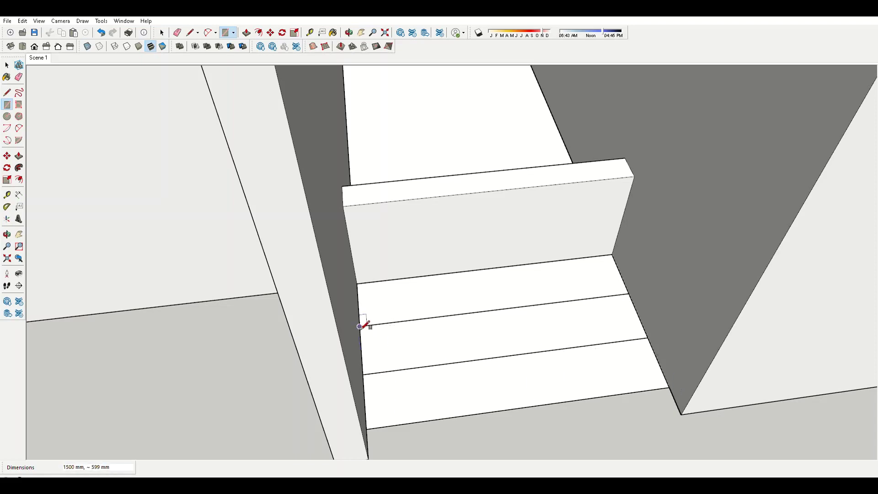
pyautogui.scroll(-3, 605, 303)
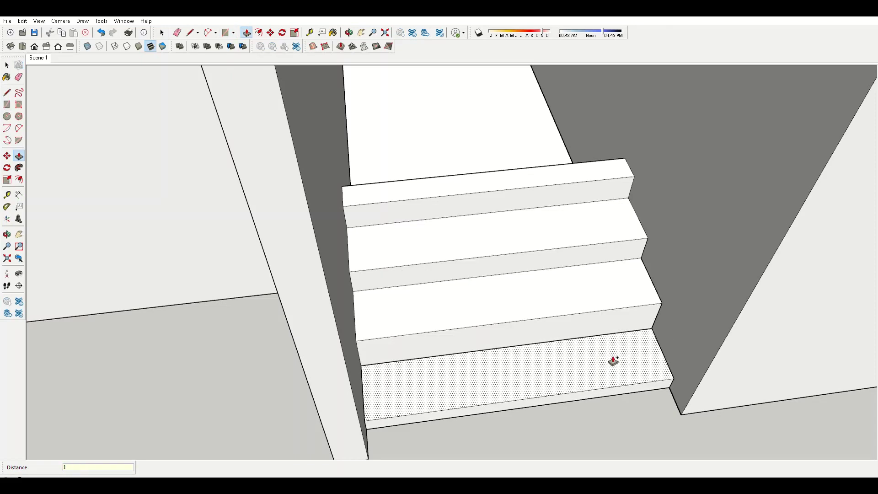
pyautogui.press('r')
pyautogui.moveTo(610, 362); pyautogui.dragTo(686, 275, button='middle')
pyautogui.scroll(5, 360, 253)
pyautogui.click(585, 376)
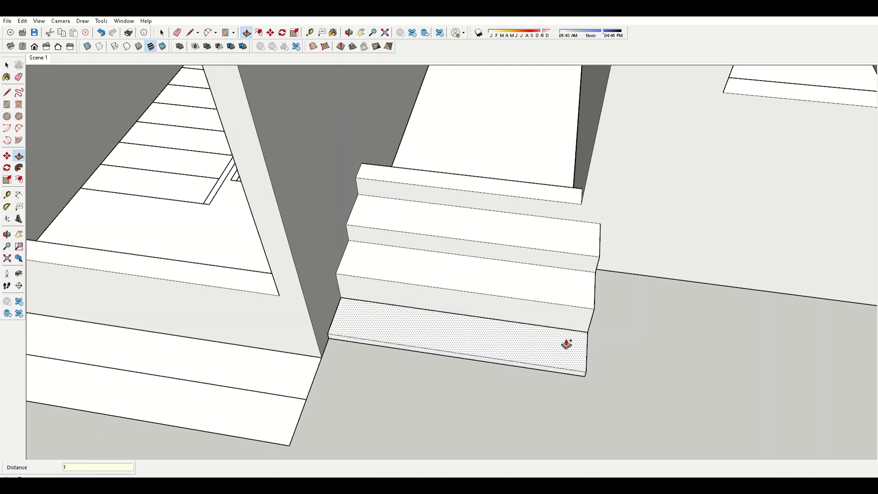
pyautogui.scroll(-3, 567, 344)
pyautogui.press('r')
pyautogui.scroll(3, 300, 330)
pyautogui.click(268, 273)
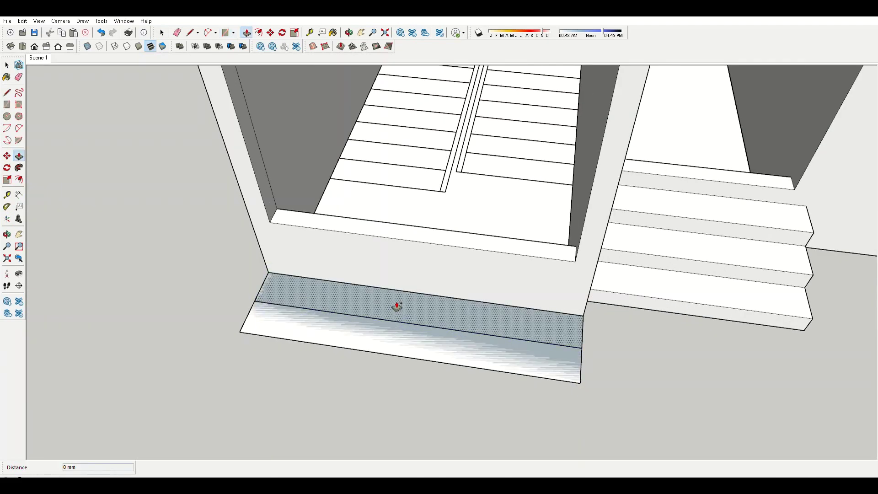
pyautogui.doubleClick(397, 297)
pyautogui.write('15')
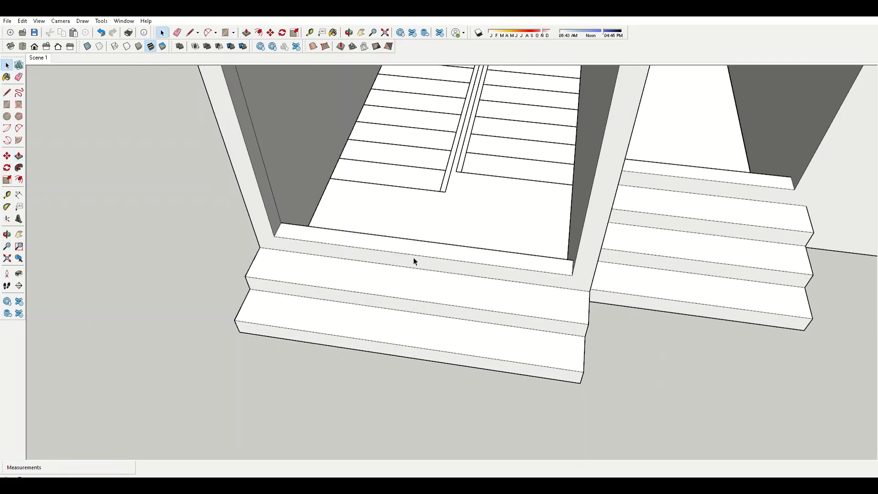
pyautogui.scroll(-5, 414, 262)
# - Draw a rectangle below the opening and extrude it out from the wall into a block
pyautogui.moveTo(518, 264)
pyautogui.mouseDown(button='middle')
pyautogui.moveTo(804, 347)
pyautogui.moveTo(539, 362)
pyautogui.mouseUp(button='middle')
pyautogui.scroll(4, 480, 281)
pyautogui.press('t')
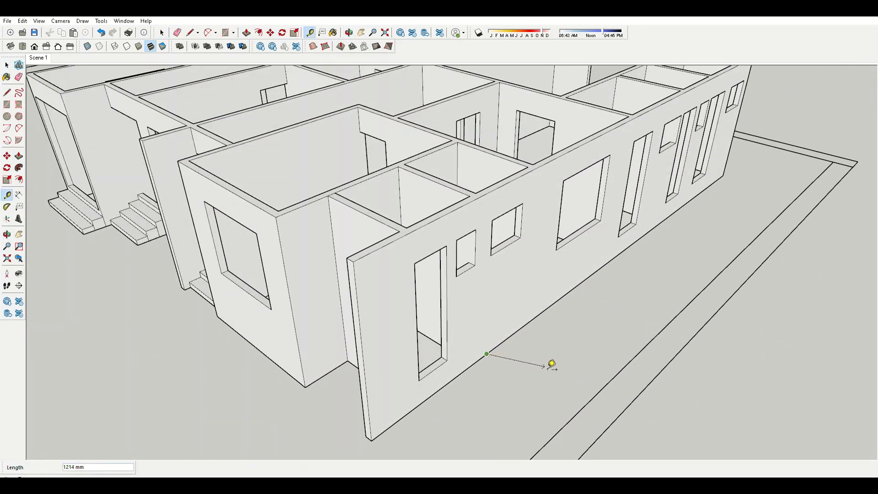
pyautogui.scroll(2, 503, 343)
pyautogui.scroll(2, 486, 315)
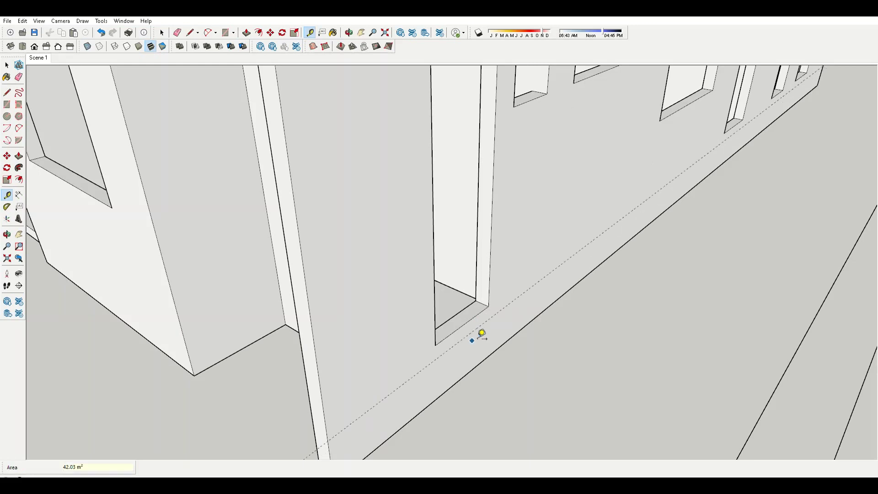
pyautogui.scroll(2, 482, 348)
pyautogui.press('p')
pyautogui.scroll(1, 383, 314)
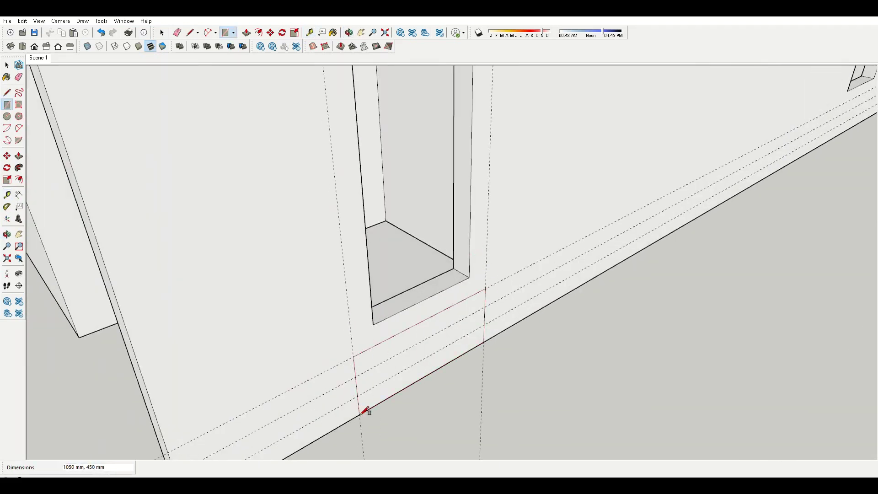
pyautogui.click(485, 307)
pyautogui.moveTo(486, 307); pyautogui.dragTo(439, 380, button='middle')
pyautogui.press('p')
pyautogui.click(439, 380)
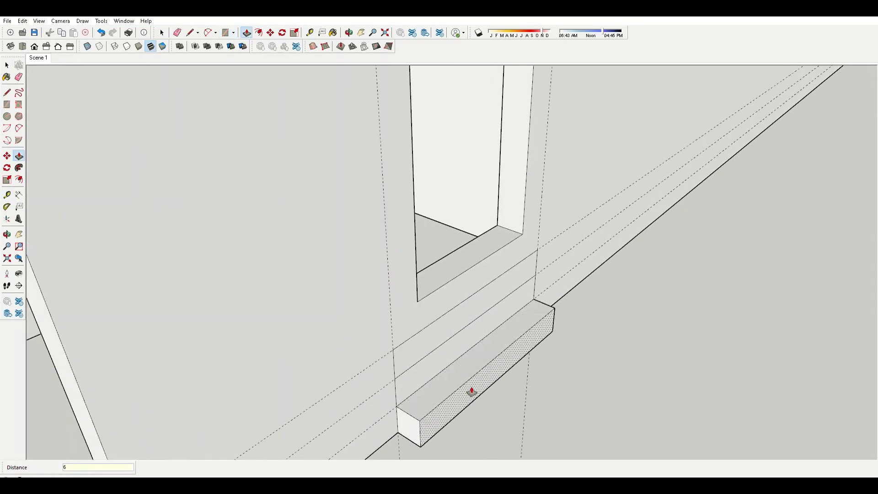
pyautogui.scroll(-1, 547, 393)
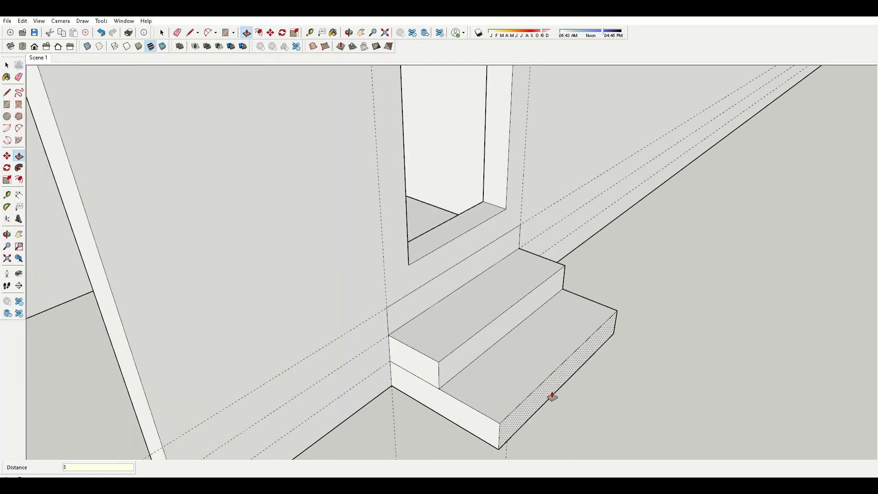
pyautogui.scroll(-3, 502, 327)
pyautogui.scroll(-3, 496, 316)
pyautogui.scroll(3, 489, 323)
# - Place Tape Measure guides offset 15 from two window corners
pyautogui.press('t')
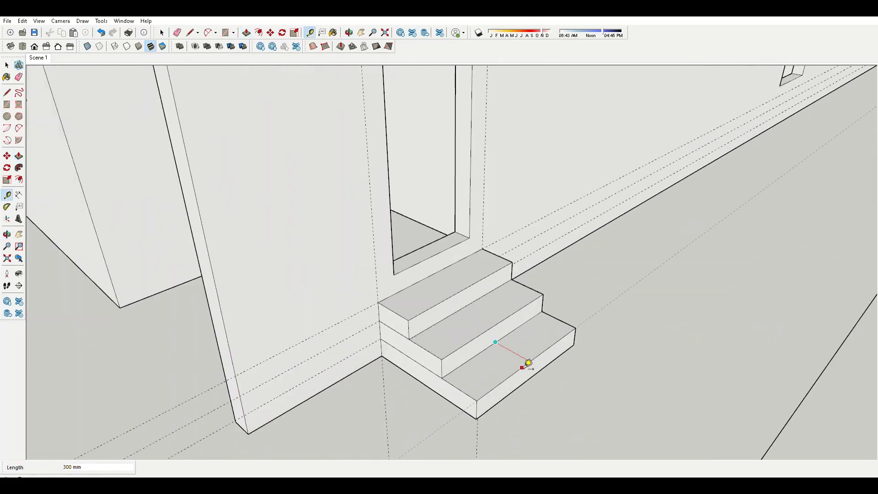
pyautogui.moveTo(525, 362); pyautogui.dragTo(550, 242, button='middle')
pyautogui.scroll(3, 550, 242)
pyautogui.click(559, 205)
pyautogui.write('1')
pyautogui.scroll(-3, 463, 258)
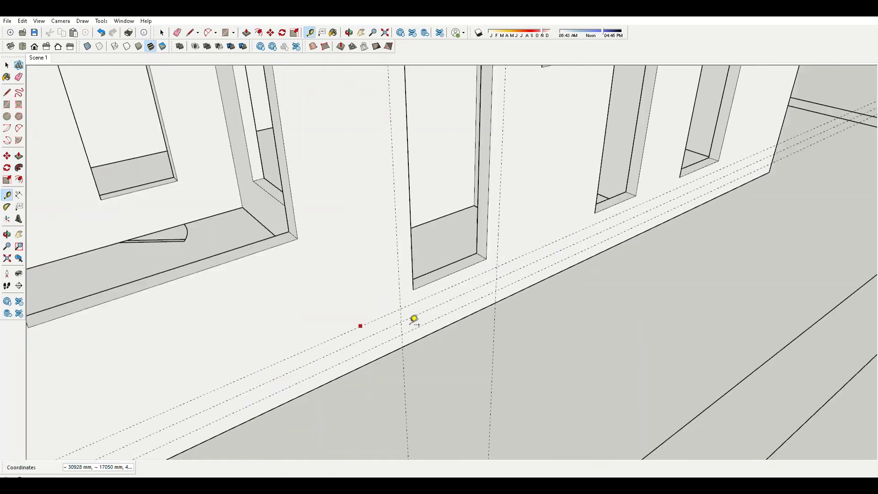
pyautogui.scroll(5, 413, 318)
pyautogui.write('15')
pyautogui.scroll(-3, 719, 192)
pyautogui.scroll(3, 682, 158)
pyautogui.click(656, 171)
pyautogui.write('15')
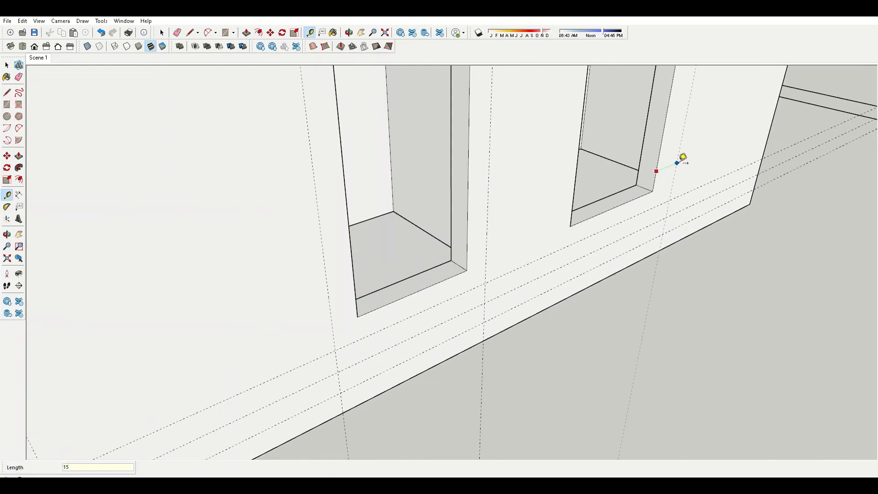
pyautogui.scroll(-1, 655, 155)
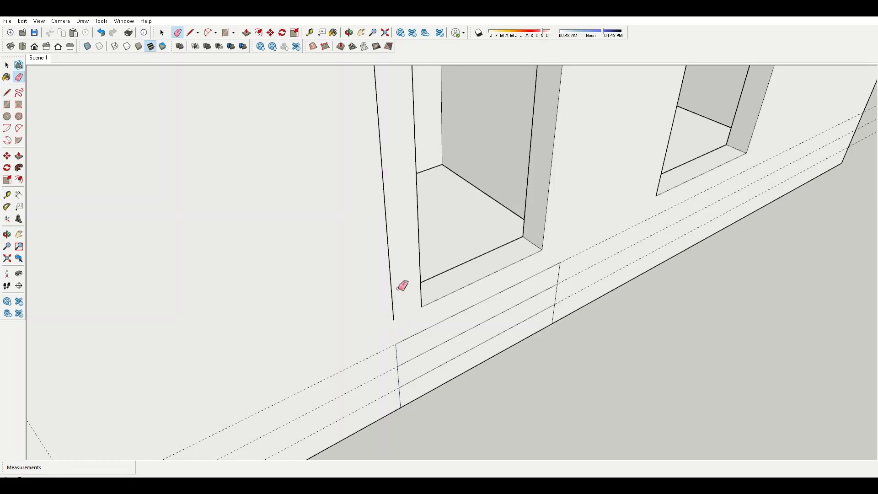
# - Outline the next stair below the third doorway and extrude it
pyautogui.scroll(3, 503, 266)
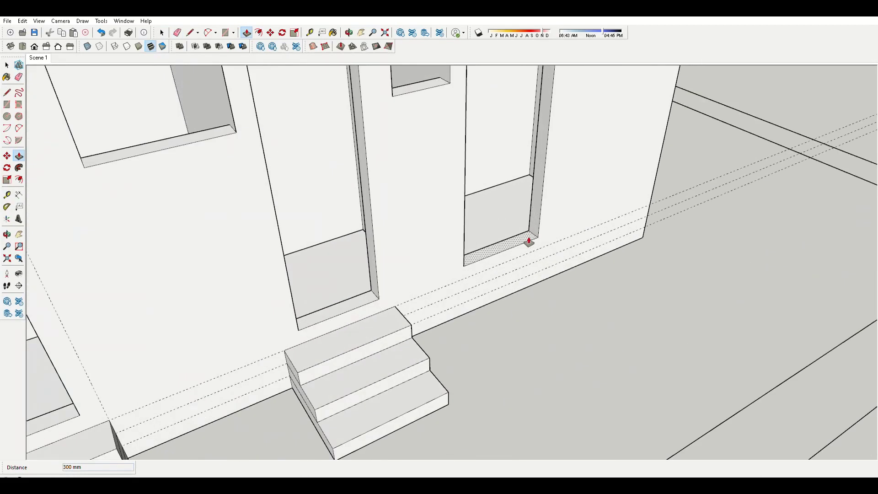
pyautogui.scroll(3, 528, 241)
pyautogui.press('m')
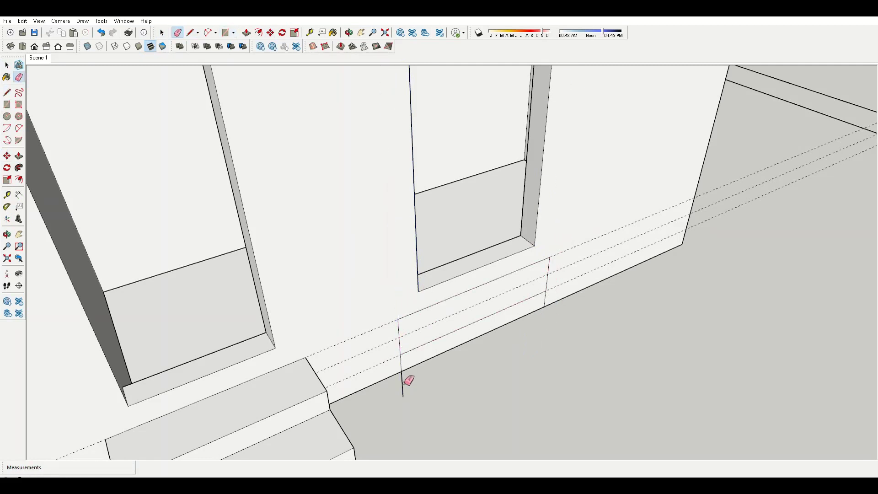
pyautogui.click(401, 355)
pyautogui.press('p')
pyautogui.scroll(-2, 536, 295)
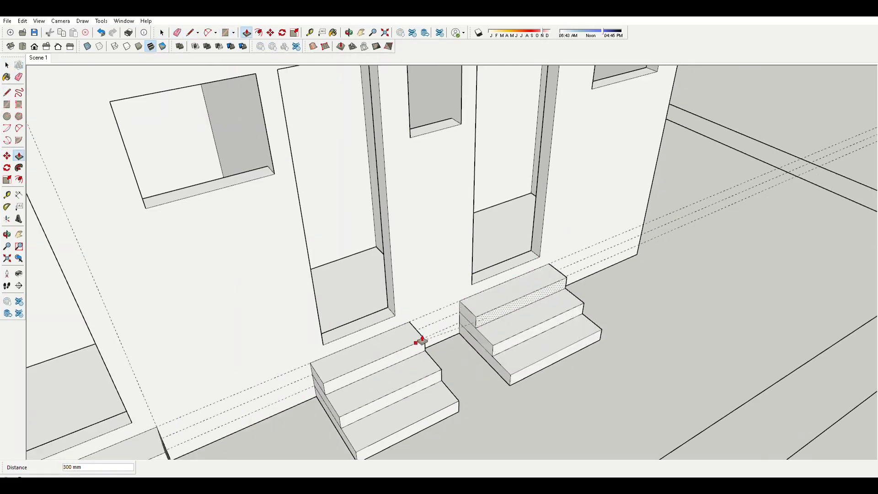
pyautogui.scroll(-3, 593, 268)
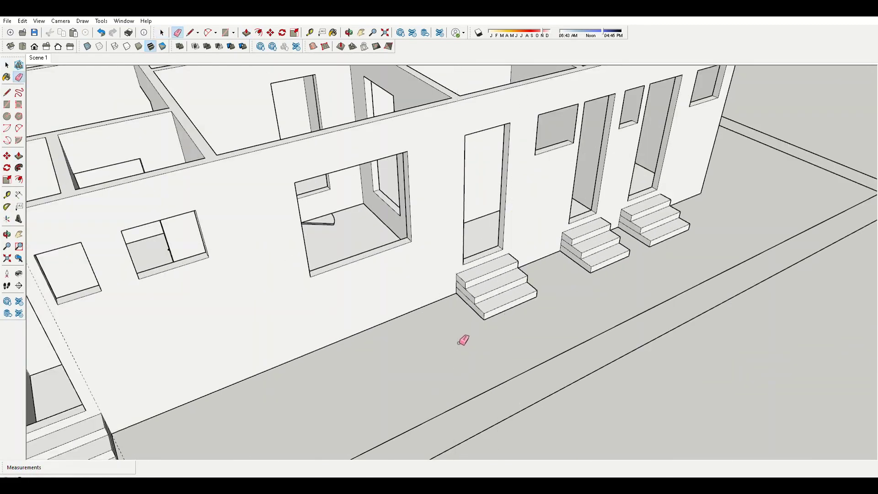
# - Move in from a top-down plan view to a room corner and start a splitting line there
pyautogui.moveTo(464, 341)
pyautogui.mouseDown(button='middle')
pyautogui.moveTo(379, 337)
pyautogui.moveTo(438, 322)
pyautogui.mouseUp(button='middle')
pyautogui.scroll(-3, 438, 322)
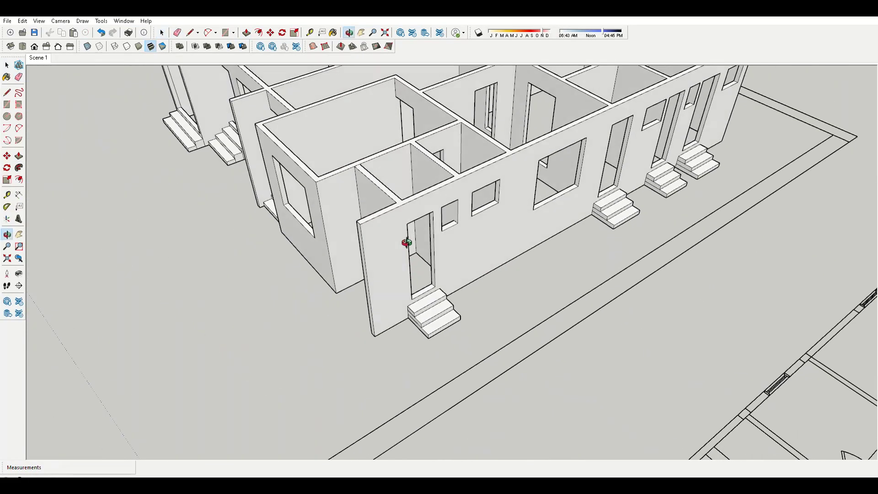
pyautogui.moveTo(408, 241); pyautogui.dragTo(622, 403, button='middle')
pyautogui.press('p')
pyautogui.scroll(5, 519, 320)
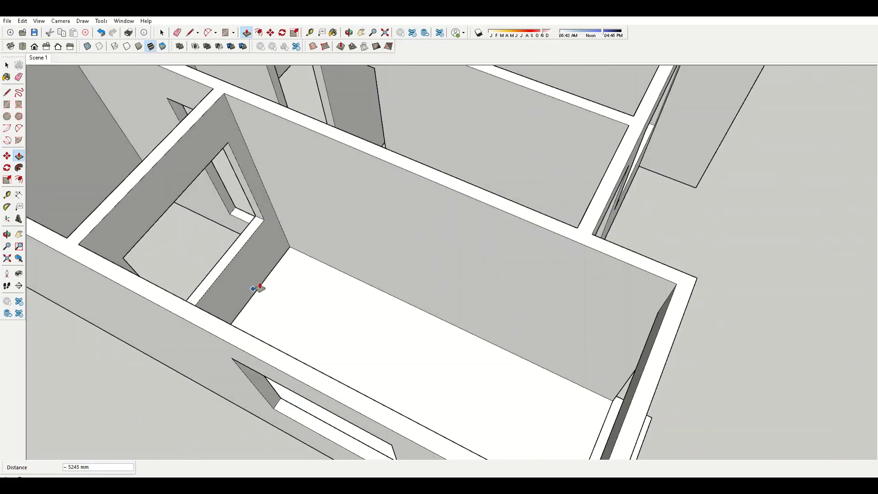
pyautogui.scroll(-3, 496, 338)
pyautogui.scroll(3, 486, 282)
pyautogui.moveTo(486, 283); pyautogui.dragTo(286, 255, button='middle')
pyautogui.press('l')
pyautogui.scroll(-2, 606, 235)
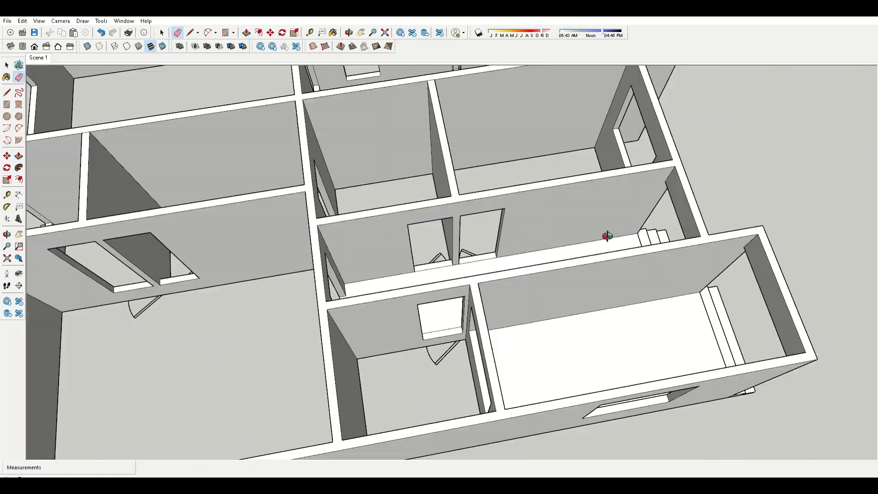
pyautogui.scroll(5, 562, 280)
pyautogui.click(540, 265)
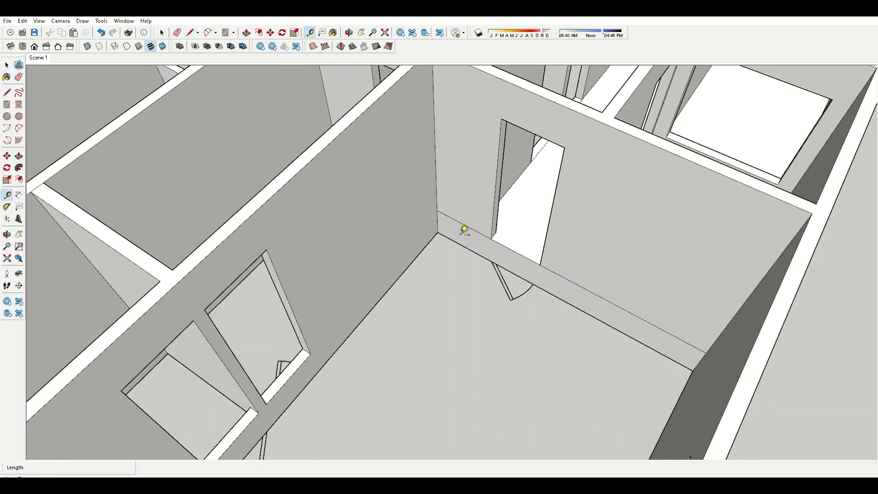
# - Trim the first doorway wall piece with Push/Pull, then prepare to erase edges in the next room
pyautogui.press('p')
pyautogui.scroll(-3, 469, 243)
pyautogui.scroll(-3, 384, 329)
pyautogui.scroll(5, 228, 275)
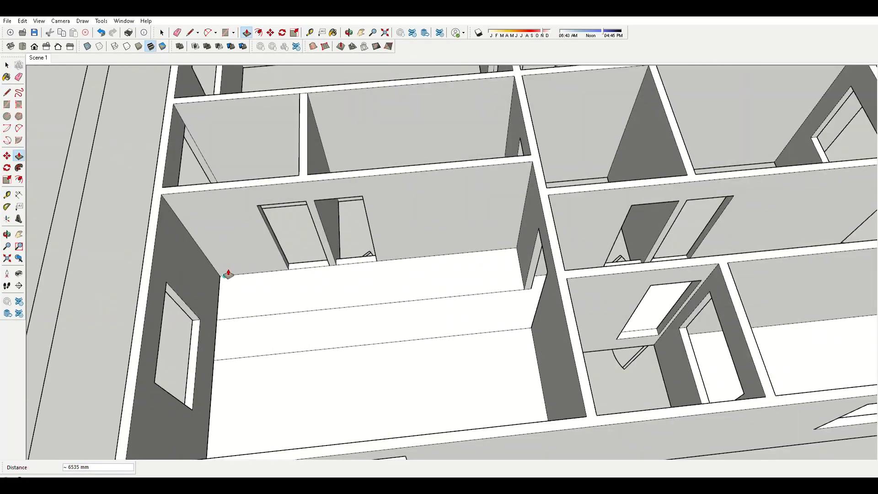
pyautogui.moveTo(369, 299); pyautogui.dragTo(418, 317, button='middle')
pyautogui.scroll(-3, 539, 314)
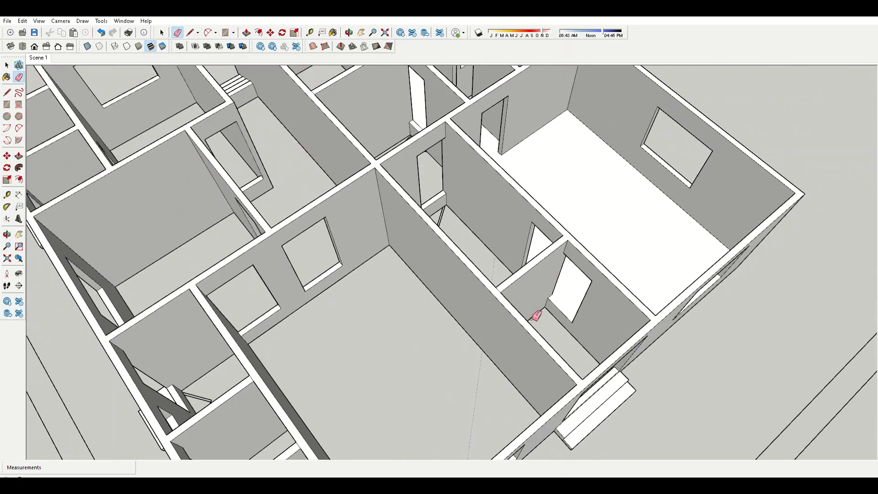
pyautogui.scroll(5, 531, 251)
pyautogui.press('l')
pyautogui.press('e')
pyautogui.scroll(-3, 514, 275)
pyautogui.scroll(-2, 505, 231)
pyautogui.scroll(5, 442, 247)
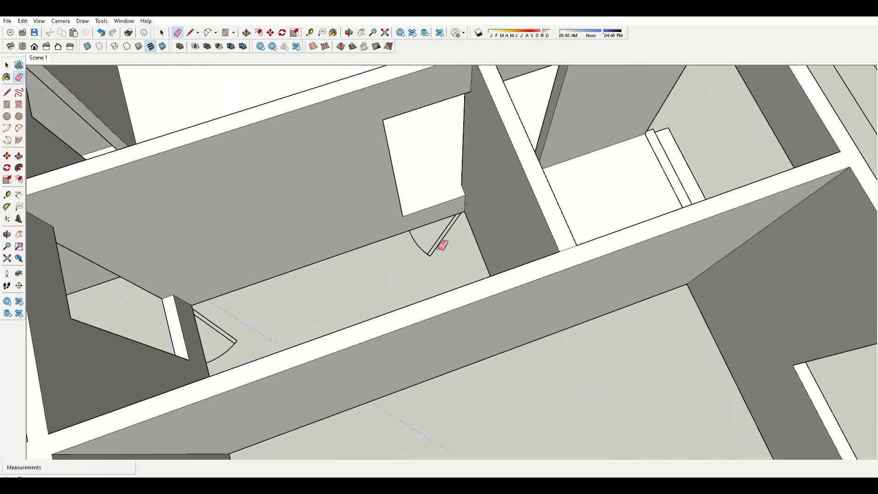
# - Erase stray edges and push back wall pieces around another doorway from an oblique view
pyautogui.moveTo(270, 259); pyautogui.dragTo(363, 265, button='middle')
pyautogui.press('e')
pyautogui.scroll(-3, 337, 284)
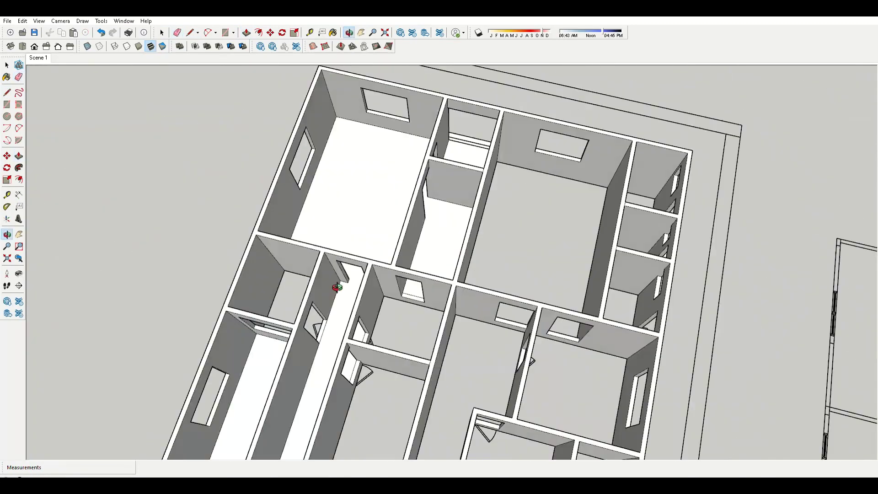
pyautogui.scroll(5, 280, 261)
pyautogui.press('p')
pyautogui.scroll(-3, 576, 210)
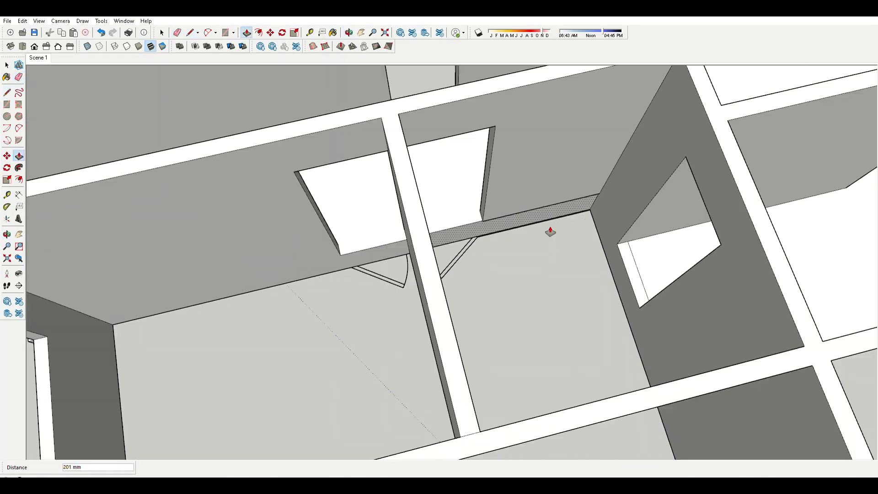
pyautogui.scroll(5, 613, 270)
pyautogui.moveTo(552, 304); pyautogui.dragTo(414, 306, button='middle')
pyautogui.press('l')
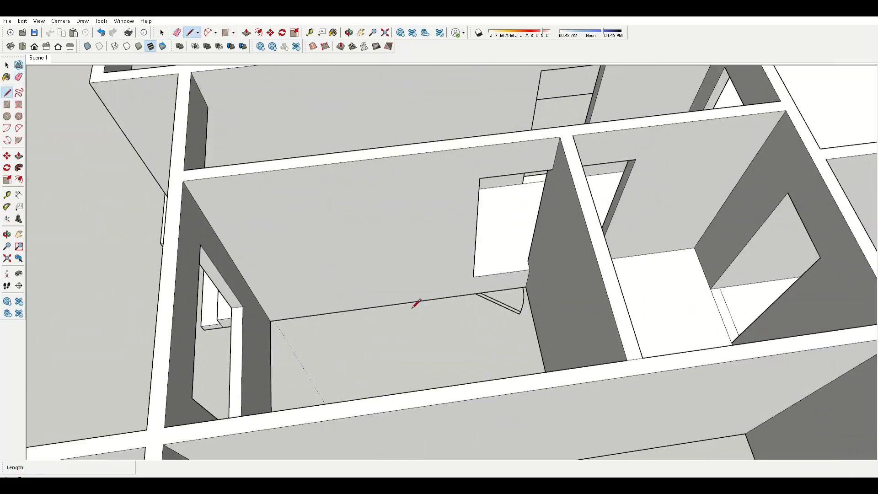
pyautogui.moveTo(273, 305); pyautogui.dragTo(480, 308, button='middle')
pyautogui.press('e')
pyautogui.scroll(-3, 388, 274)
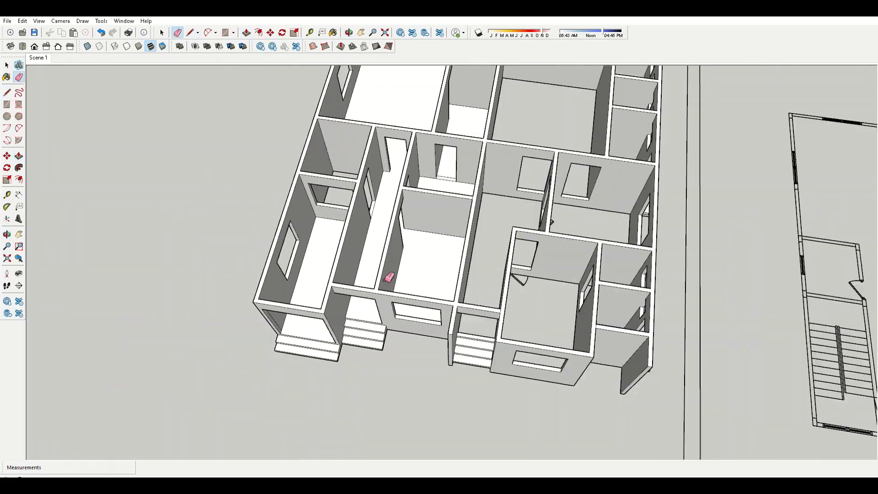
pyautogui.scroll(5, 452, 244)
# - Draw an edge across the wall corner to split the next doorway's face
pyautogui.press('p')
pyautogui.scroll(-3, 452, 245)
pyautogui.scroll(3, 565, 235)
pyautogui.scroll(2, 362, 206)
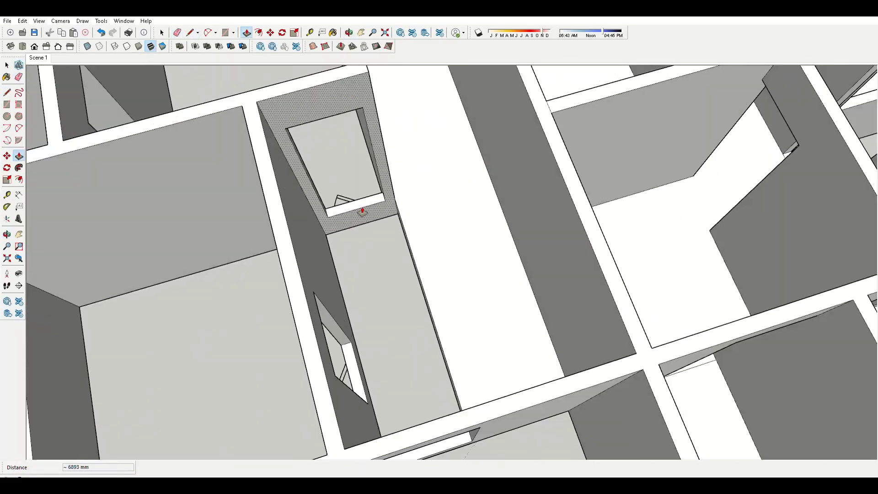
pyautogui.scroll(2, 295, 273)
pyautogui.scroll(-2, 295, 273)
pyautogui.press('l')
pyautogui.moveTo(322, 381); pyautogui.dragTo(656, 210, button='middle')
pyautogui.scroll(3, 505, 235)
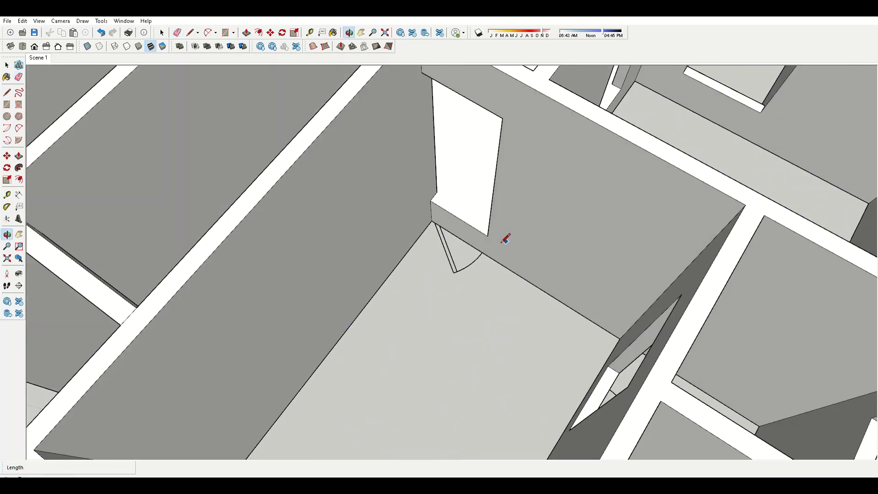
pyautogui.click(480, 229)
pyautogui.click(639, 286)
pyautogui.scroll(-5, 246, 294)
pyautogui.scroll(4, 526, 353)
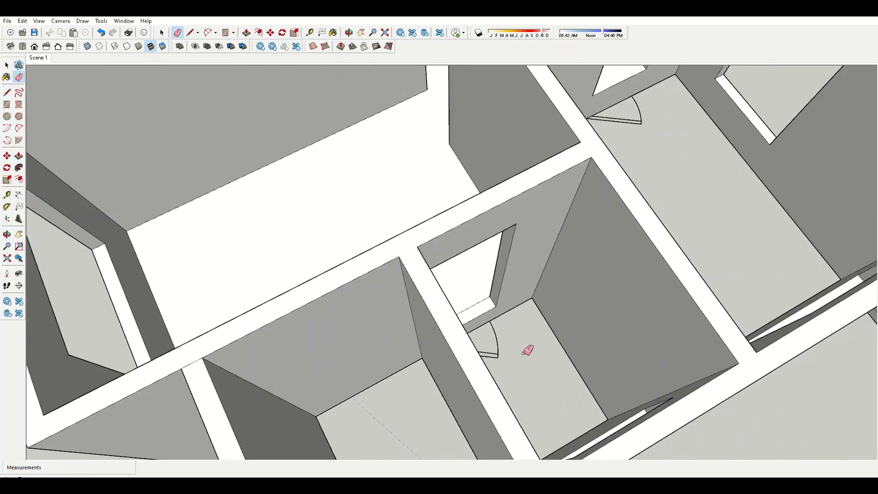
pyautogui.scroll(2, 456, 294)
pyautogui.scroll(-3, 519, 293)
# - Survey the whole ground-floor plan from a wide view and remove stray doorway edges
pyautogui.press('l')
pyautogui.scroll(2, 630, 294)
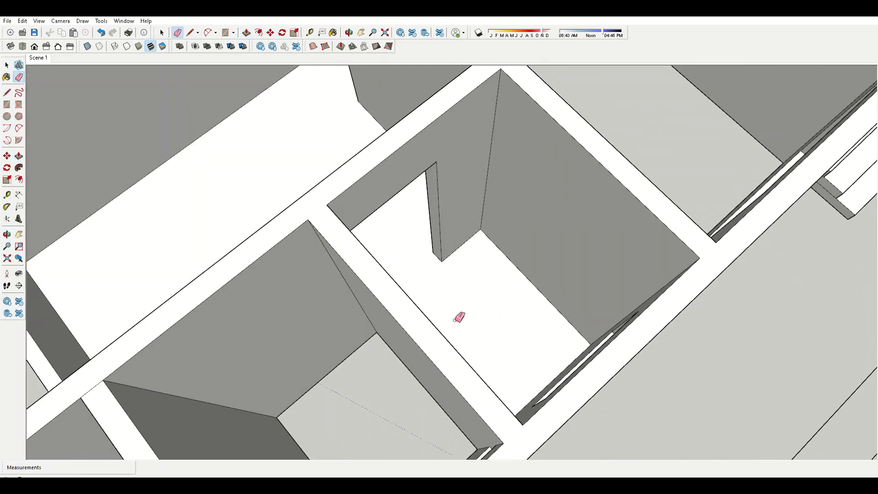
pyautogui.scroll(2, 457, 309)
pyautogui.scroll(2, 574, 219)
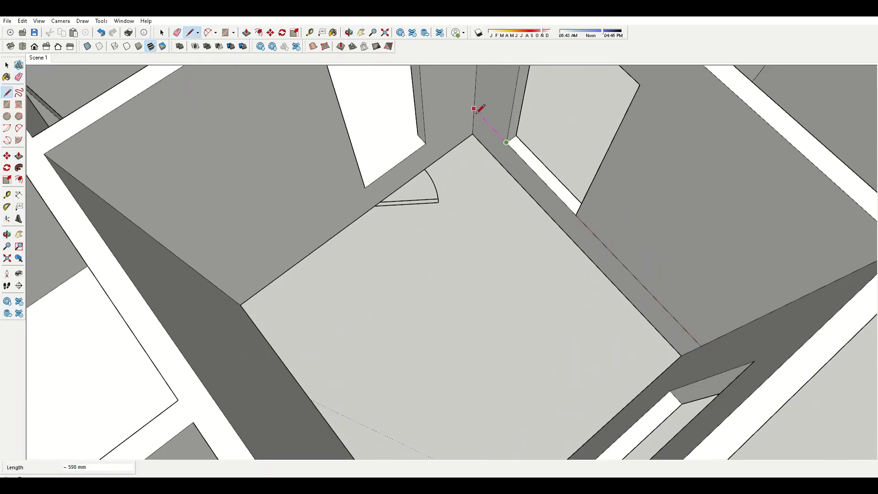
pyautogui.scroll(-3, 349, 169)
pyautogui.moveTo(349, 169); pyautogui.dragTo(495, 274, button='middle')
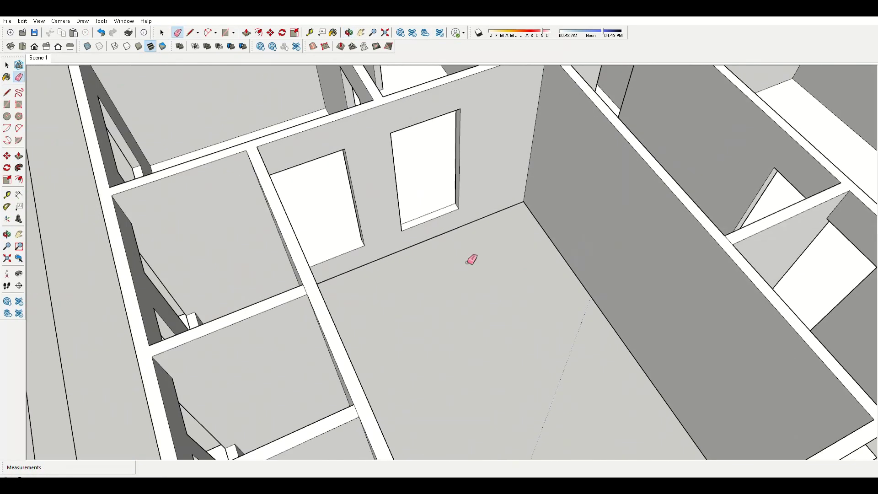
pyautogui.scroll(-3, 522, 202)
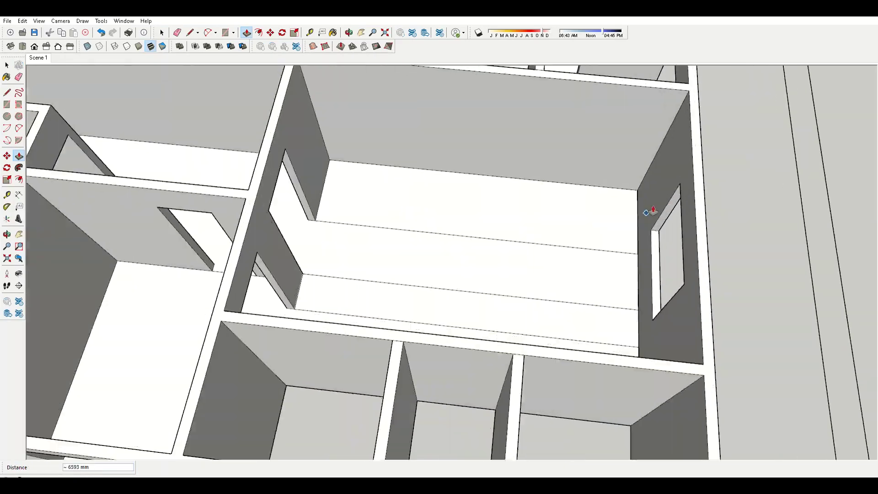
pyautogui.press('e')
pyautogui.scroll(2, 399, 258)
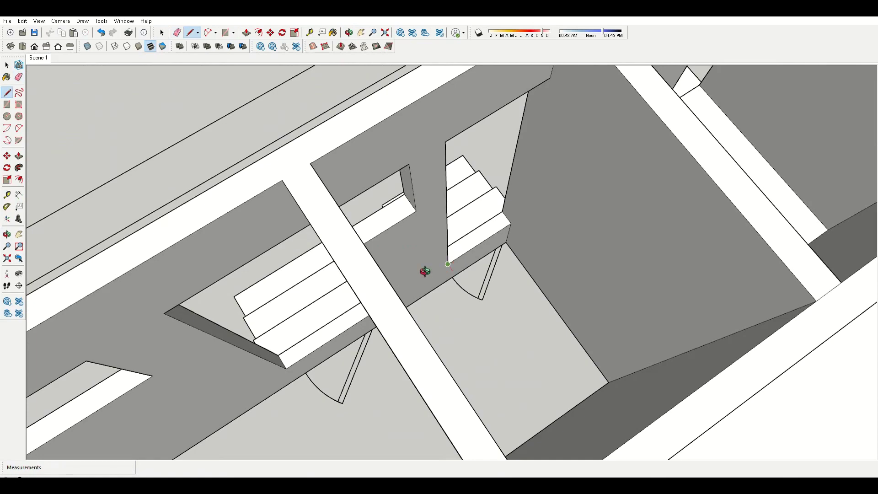
# - Push the door threshold faces out and erase leftover edges in the room
pyautogui.moveTo(425, 271); pyautogui.dragTo(489, 269, button='middle')
pyautogui.press('p')
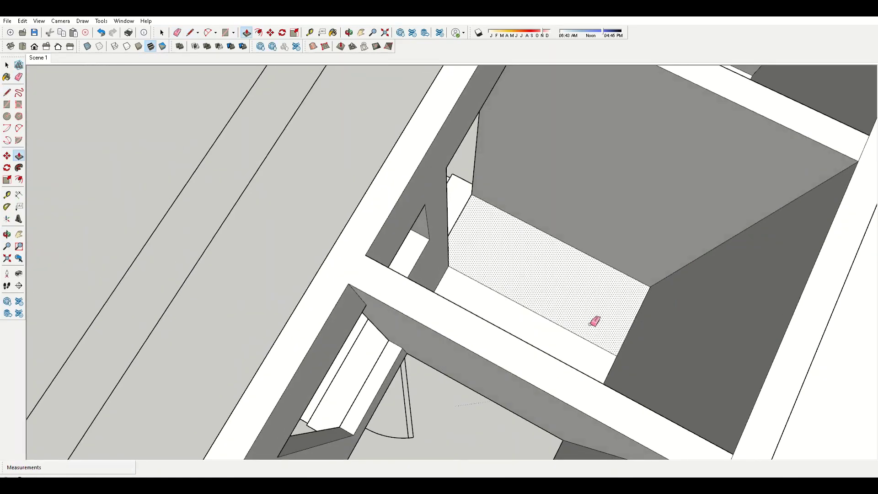
pyautogui.scroll(-2, 337, 317)
pyautogui.press('e')
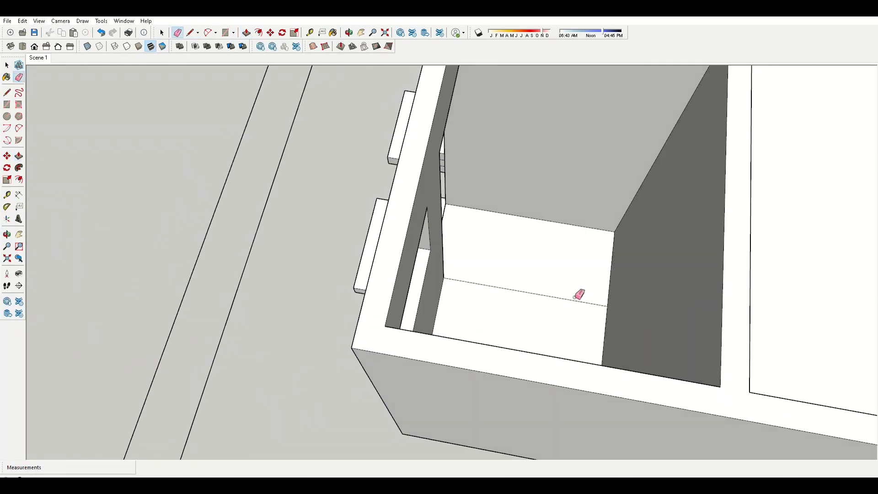
pyautogui.scroll(-3, 506, 231)
pyautogui.scroll(3, 524, 118)
pyautogui.scroll(-3, 613, 274)
pyautogui.scroll(5, 425, 269)
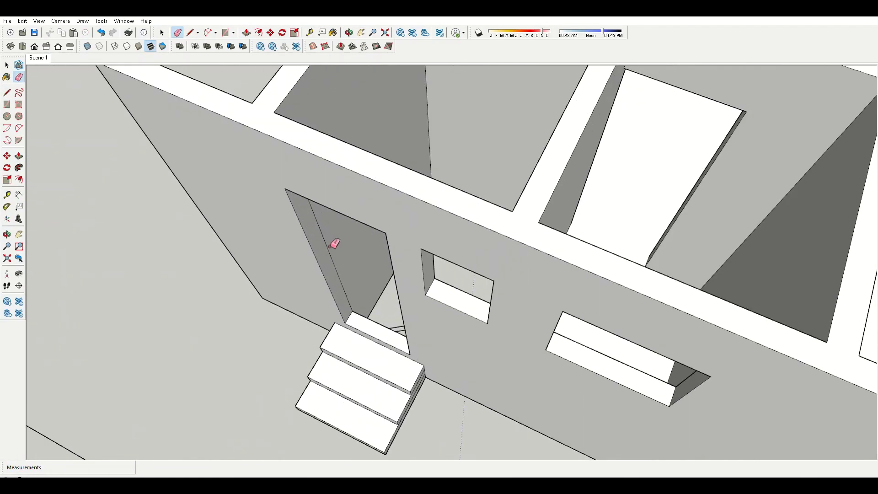
pyautogui.press('l')
pyautogui.scroll(3, 503, 248)
pyautogui.scroll(-3, 316, 237)
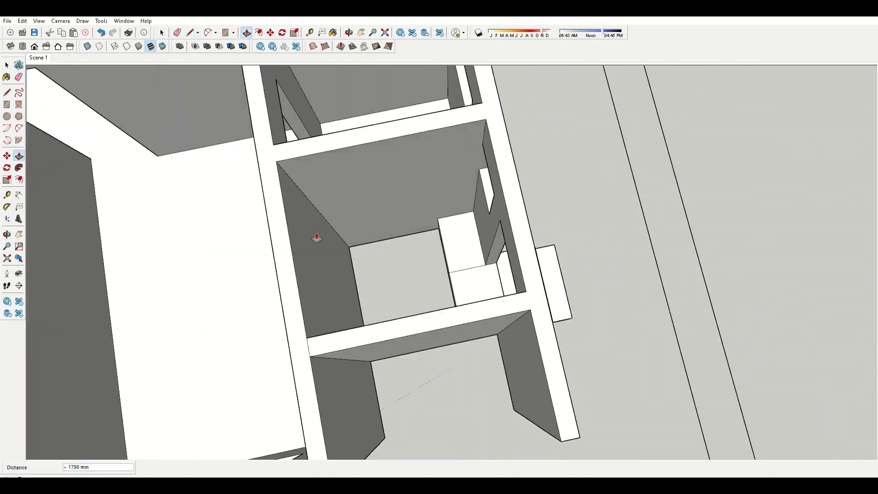
pyautogui.scroll(-3, 557, 284)
pyautogui.scroll(-5, 556, 284)
# - View the building from underneath and draw an edge inside the room's doorway
pyautogui.moveTo(572, 252)
pyautogui.mouseDown(button='middle')
pyautogui.moveTo(583, 71)
pyautogui.moveTo(506, 121)
pyautogui.mouseUp(button='middle')
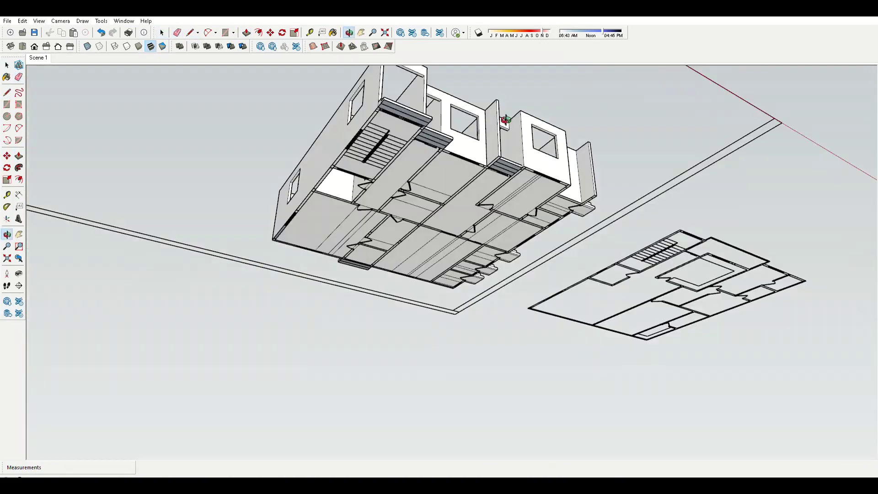
pyautogui.scroll(5, 506, 122)
pyautogui.scroll(4, 533, 275)
pyautogui.scroll(-1, 533, 275)
pyautogui.click(440, 300)
pyautogui.press('p')
# - Erase the remaining stray edges so the doorway opens to the floor
pyautogui.moveTo(325, 299); pyautogui.dragTo(504, 277, button='middle')
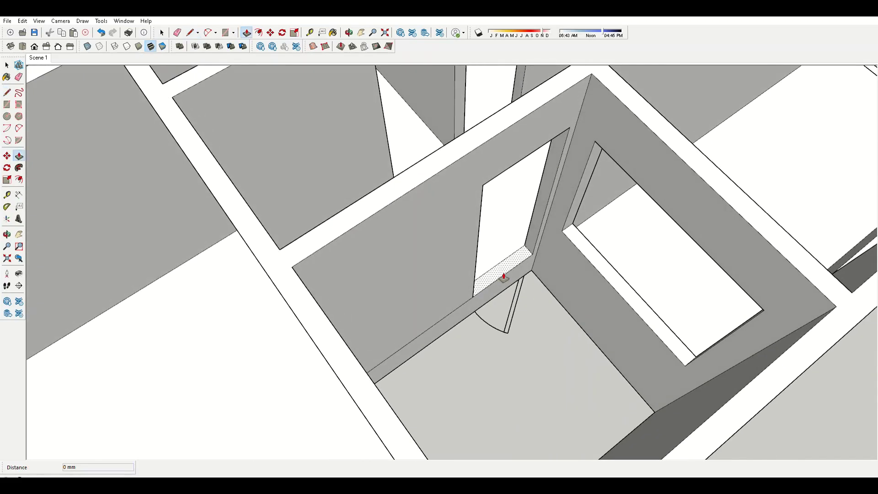
pyautogui.scroll(3, 516, 295)
pyautogui.scroll(-2, 524, 249)
pyautogui.scroll(-3, 500, 265)
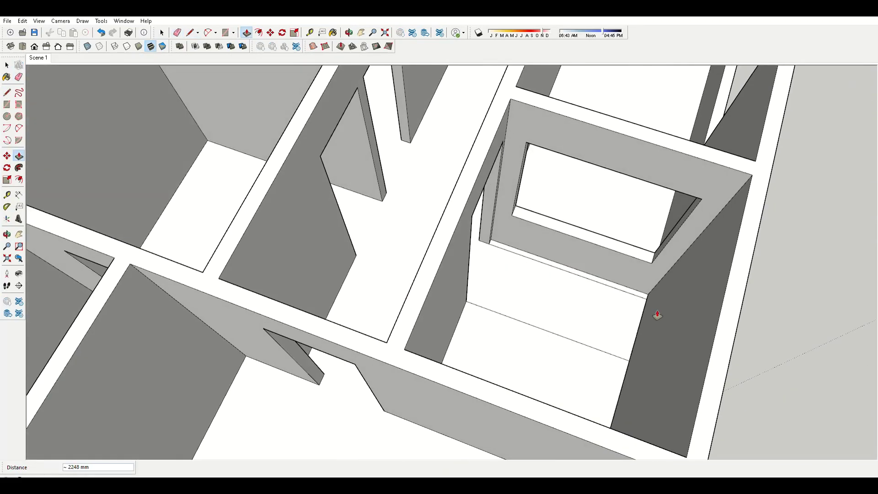
pyautogui.press('e')
pyautogui.scroll(4, 657, 314)
pyautogui.scroll(-5, 314, 280)
pyautogui.scroll(4, 359, 251)
pyautogui.scroll(-3, 368, 227)
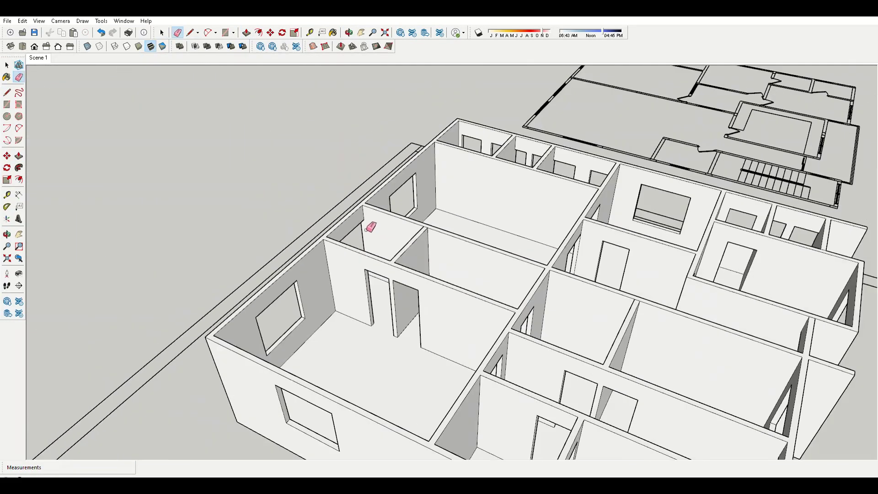
pyautogui.moveTo(369, 228)
pyautogui.mouseDown(button='middle')
pyautogui.moveTo(437, 286)
pyautogui.moveTo(472, 255)
pyautogui.mouseUp(button='middle')
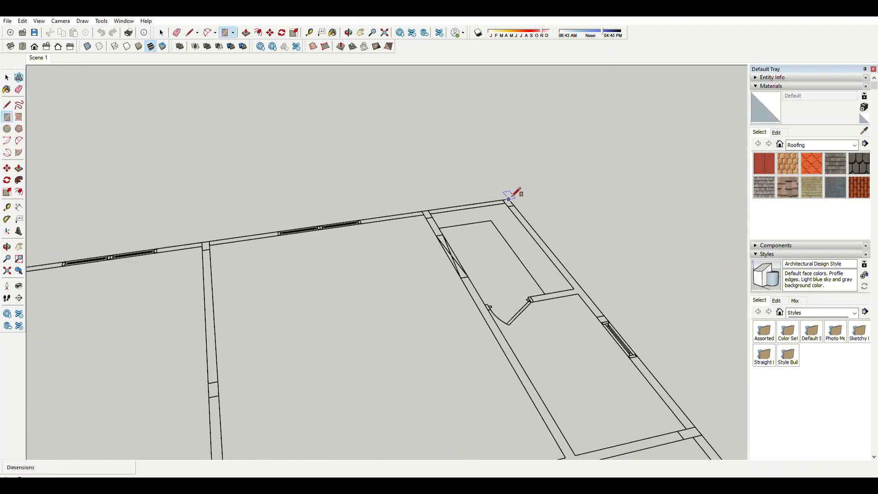
# - Orbit low around the floor slab and wall corner to inspect the short wall pieces
pyautogui.scroll(-5, 514, 193)
pyautogui.scroll(5, 269, 337)
pyautogui.press('m')
pyautogui.scroll(-3, 575, 341)
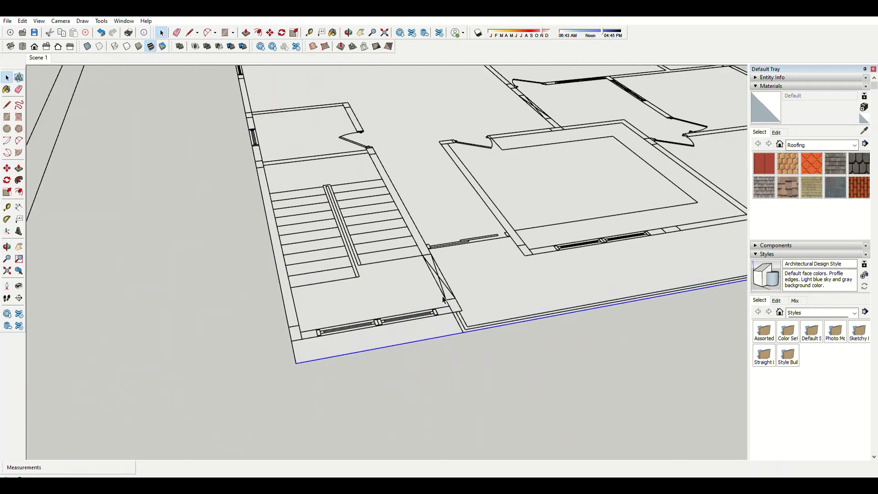
pyautogui.scroll(3, 216, 378)
pyautogui.scroll(3, 604, 251)
pyautogui.press('space')
pyautogui.scroll(-3, 512, 242)
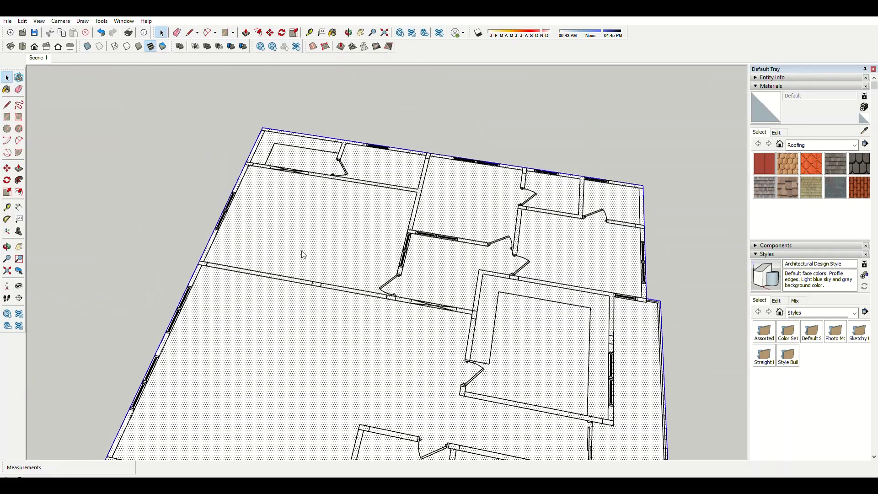
pyautogui.moveTo(300, 251)
pyautogui.mouseDown(button='middle')
pyautogui.moveTo(372, 279)
pyautogui.moveTo(392, 257)
pyautogui.moveTo(414, 324)
pyautogui.mouseUp(button='middle')
pyautogui.scroll(5, 206, 245)
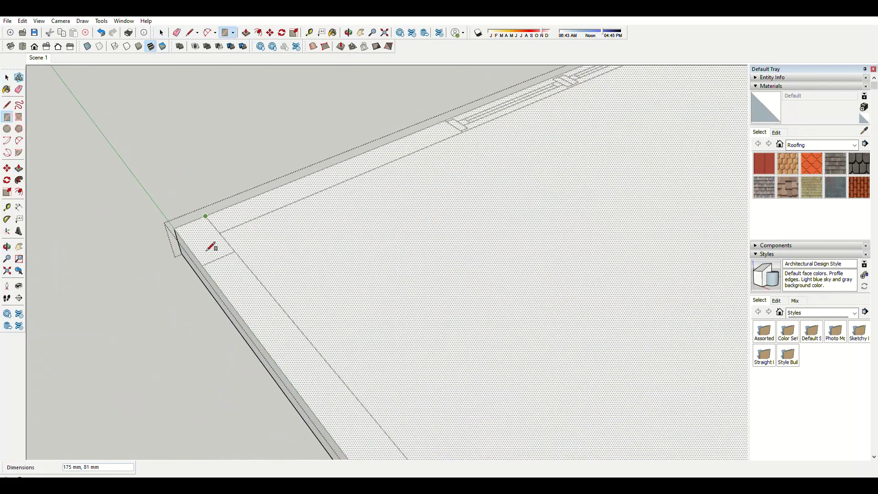
pyautogui.press('m')
pyautogui.moveTo(206, 245); pyautogui.dragTo(295, 192, button='middle')
pyautogui.scroll(2, 321, 201)
# - Pull a short wall segment up from the plan with Push/Pull
pyautogui.press('p')
pyautogui.moveTo(354, 204); pyautogui.dragTo(492, 356, button='middle')
pyautogui.scroll(-3, 495, 340)
pyautogui.scroll(3, 306, 220)
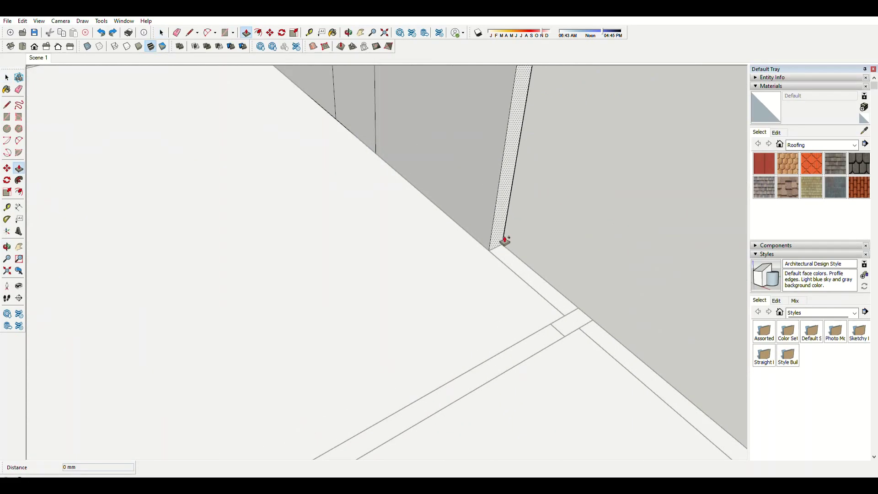
pyautogui.press('t')
pyautogui.moveTo(504, 239); pyautogui.dragTo(351, 146, button='middle')
pyautogui.scroll(-3, 356, 197)
pyautogui.moveTo(329, 255); pyautogui.dragTo(304, 200, button='middle')
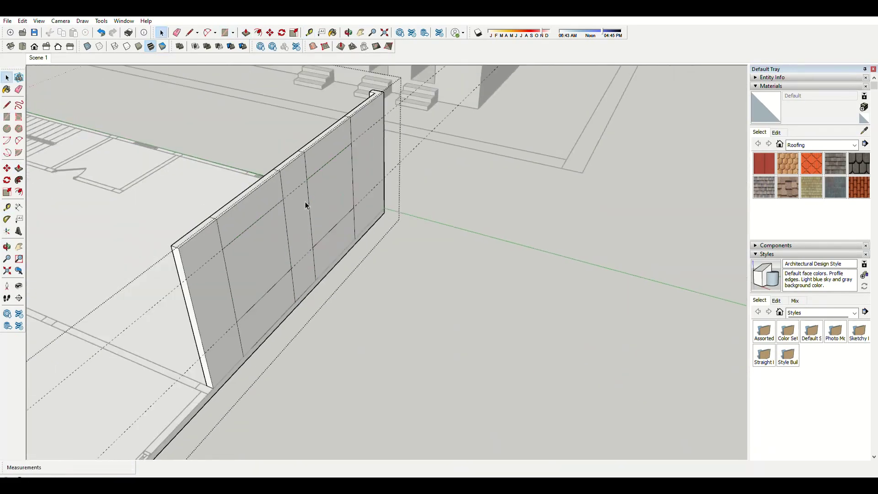
pyautogui.press('p')
pyautogui.scroll(5, 486, 255)
pyautogui.scroll(-3, 575, 255)
pyautogui.press('p')
pyautogui.scroll(3, 471, 169)
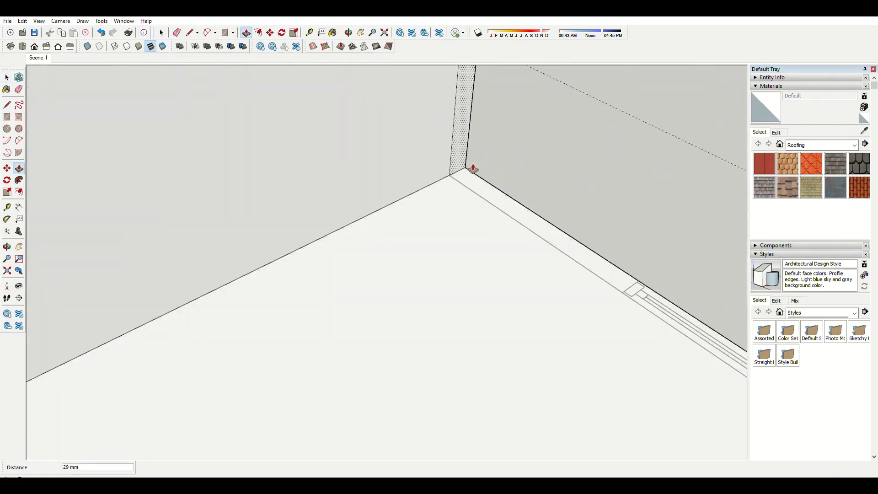
pyautogui.moveTo(471, 169); pyautogui.dragTo(422, 304, button='middle')
# - Face the wall and place a Tape Measure guide on it to check its height
pyautogui.scroll(2, 513, 338)
pyautogui.scroll(-3, 513, 338)
pyautogui.scroll(3, 361, 363)
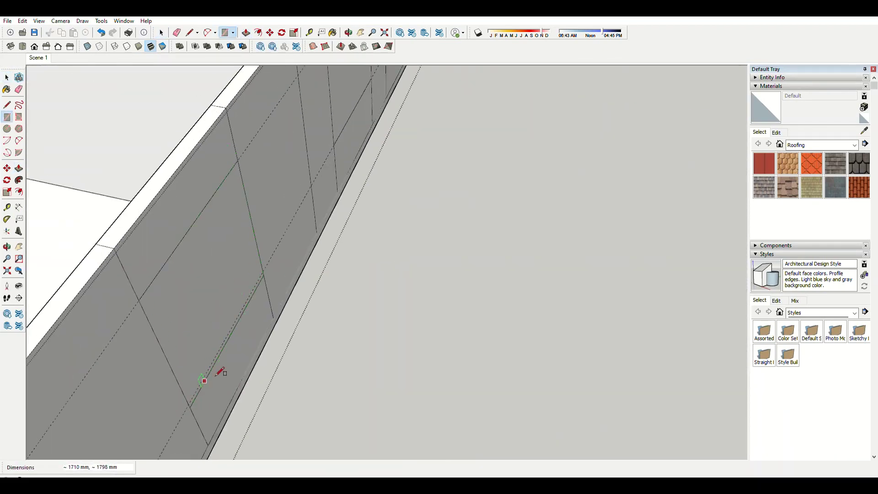
pyautogui.scroll(-3, 222, 370)
pyautogui.press('space')
pyautogui.scroll(3, 285, 157)
pyautogui.moveTo(346, 232)
pyautogui.mouseDown(button='middle')
pyautogui.moveTo(363, 222)
pyautogui.moveTo(247, 333)
pyautogui.mouseUp(button='middle')
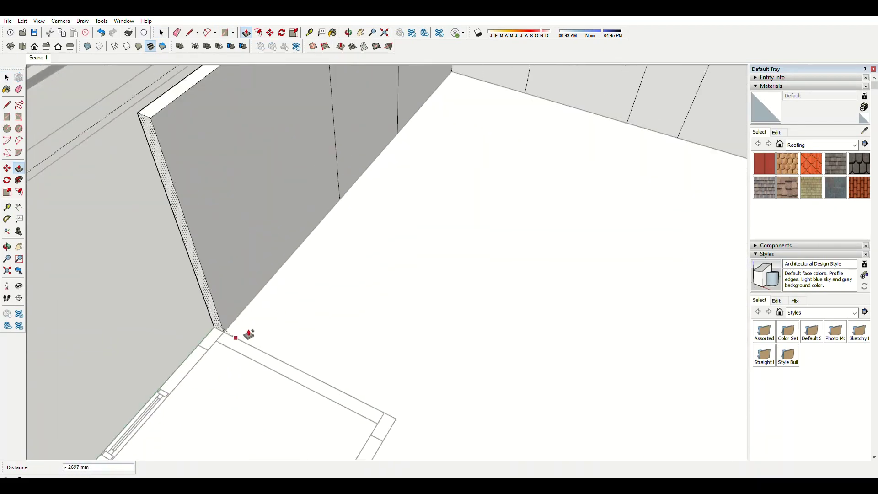
pyautogui.scroll(-3, 443, 378)
pyautogui.press('t')
pyautogui.scroll(3, 382, 257)
pyautogui.click(382, 238)
pyautogui.moveTo(392, 297); pyautogui.dragTo(396, 248, button='middle')
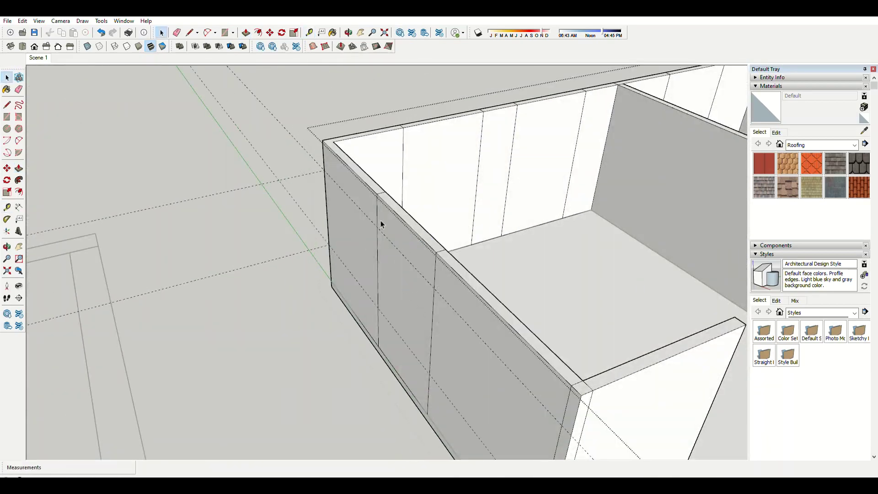
# - Take Tape Measure readings from this wall and from a neighbouring wall
pyautogui.press('p')
pyautogui.scroll(-3, 423, 349)
pyautogui.scroll(3, 474, 298)
pyautogui.scroll(-3, 447, 379)
pyautogui.scroll(3, 372, 311)
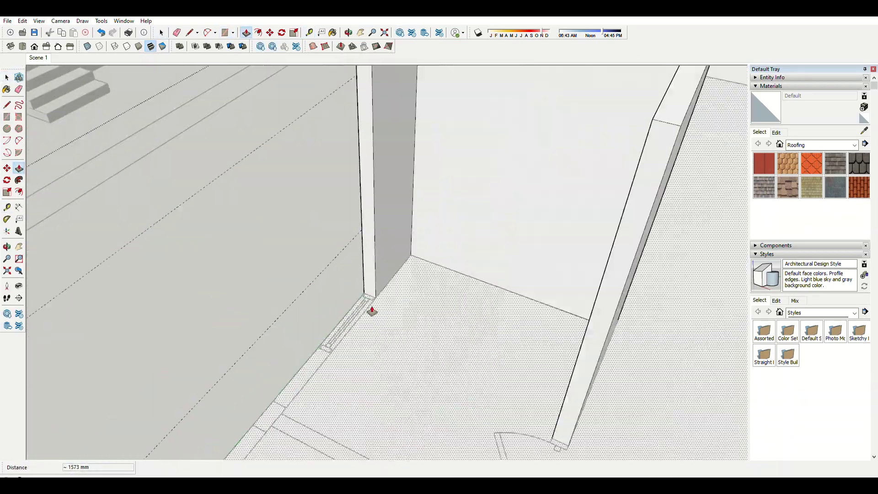
pyautogui.scroll(-3, 348, 357)
pyautogui.scroll(-2, 375, 359)
pyautogui.press('t')
pyautogui.scroll(5, 503, 253)
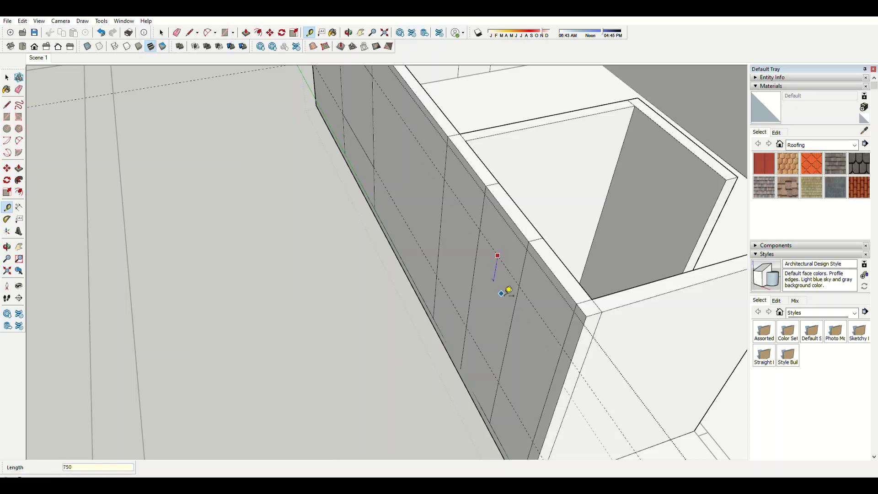
pyautogui.press('p')
pyautogui.scroll(-3, 509, 291)
pyautogui.scroll(3, 341, 318)
pyautogui.scroll(3, 297, 349)
pyautogui.scroll(-1, 479, 384)
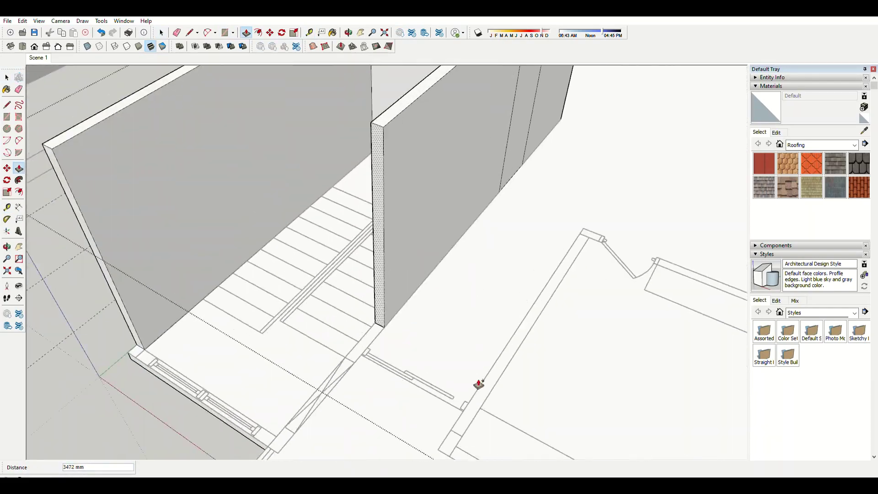
pyautogui.scroll(3, 357, 349)
pyautogui.press('t')
pyautogui.click(437, 132)
pyautogui.scroll(-3, 226, 249)
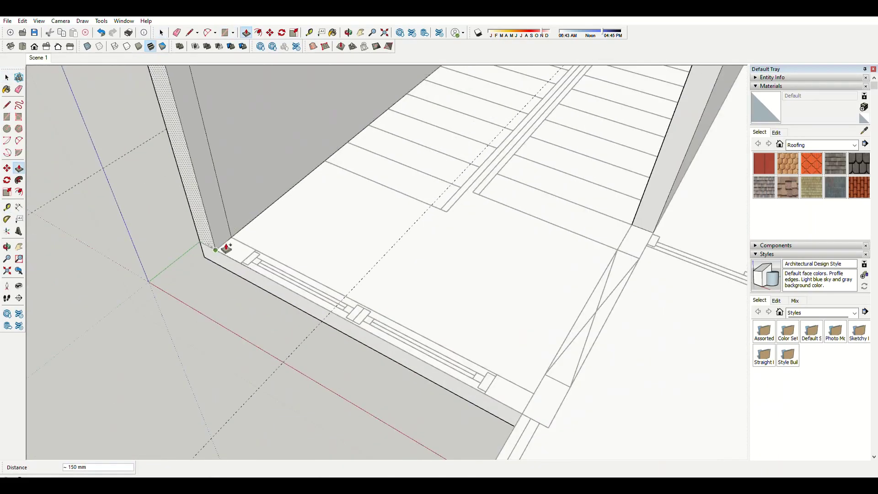
pyautogui.scroll(3, 486, 389)
pyautogui.scroll(2, 314, 337)
pyautogui.press('t')
pyautogui.click(333, 175)
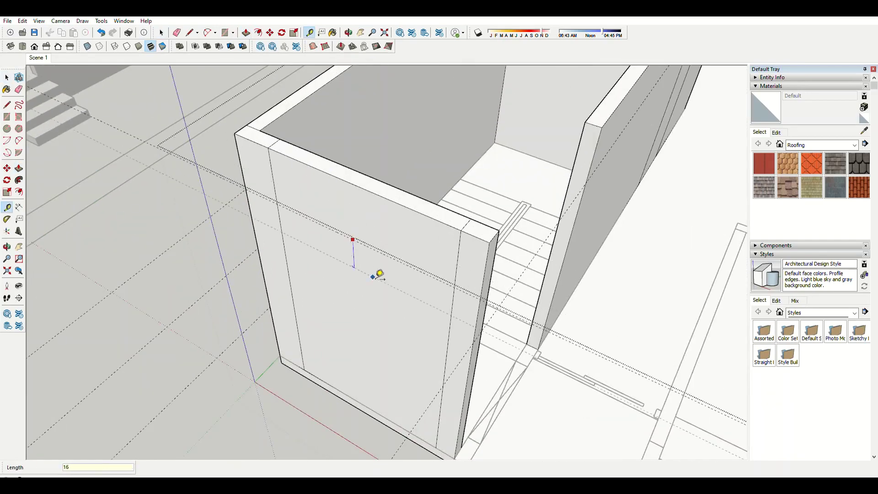
# - Draw an edge across the wall face to split it
pyautogui.scroll(3, 449, 403)
pyautogui.scroll(2, 229, 294)
pyautogui.scroll(2, 339, 290)
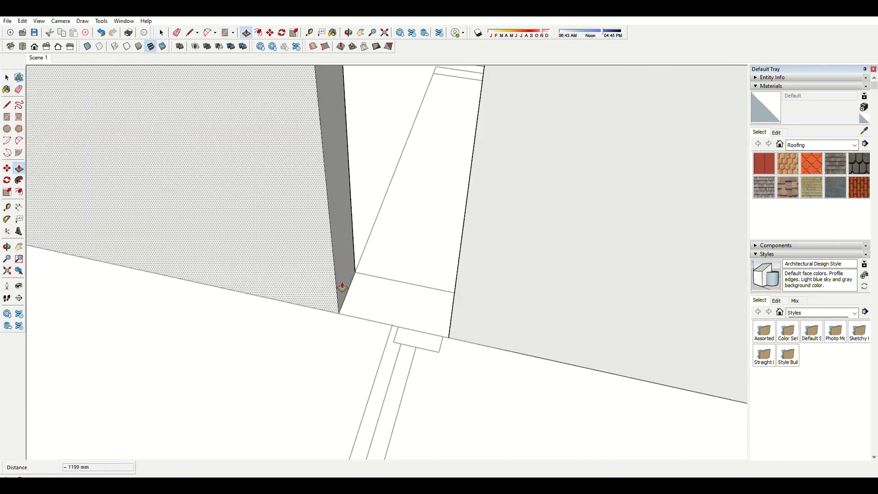
pyautogui.press('p')
pyautogui.scroll(-3, 368, 368)
pyautogui.press('t')
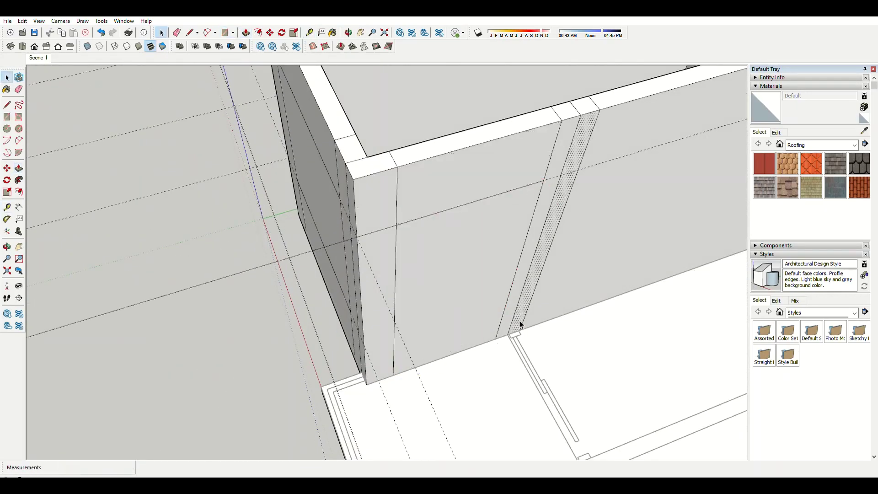
pyautogui.scroll(-3, 559, 281)
pyautogui.scroll(2, 490, 352)
pyautogui.scroll(-3, 388, 147)
pyautogui.scroll(3, 394, 151)
pyautogui.press('l')
pyautogui.click(403, 164)
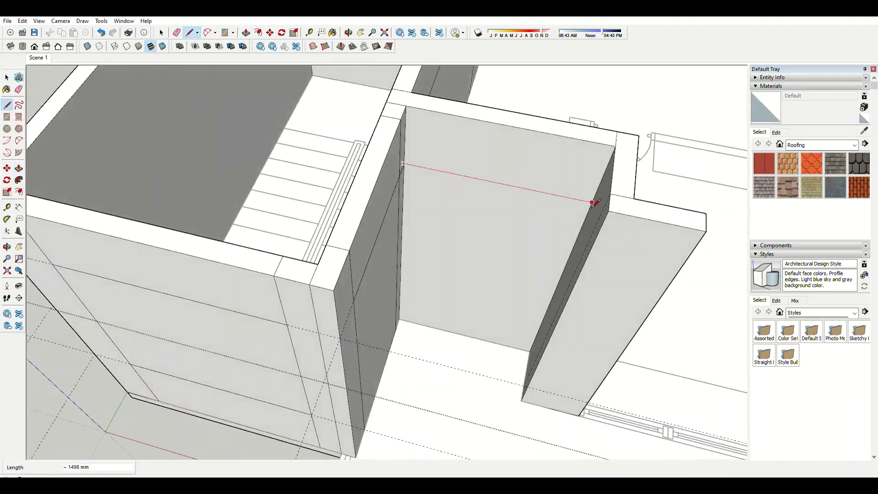
pyautogui.click(593, 202)
pyautogui.press('p')
pyautogui.scroll(4, 388, 241)
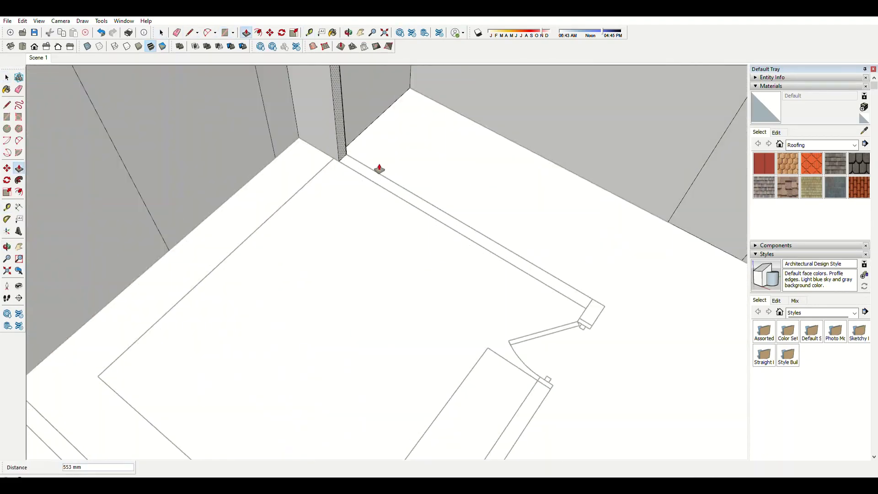
# - Push/pull the split wall face by a typed distance of 6
pyautogui.moveTo(379, 169); pyautogui.dragTo(507, 272, button='middle')
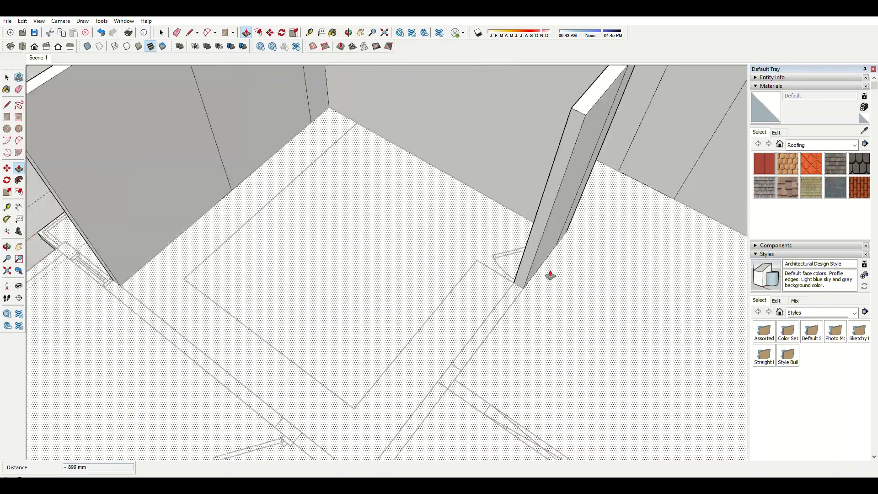
pyautogui.press('space')
pyautogui.press('p')
pyautogui.scroll(-3, 514, 310)
pyautogui.scroll(3, 463, 304)
pyautogui.scroll(3, 398, 300)
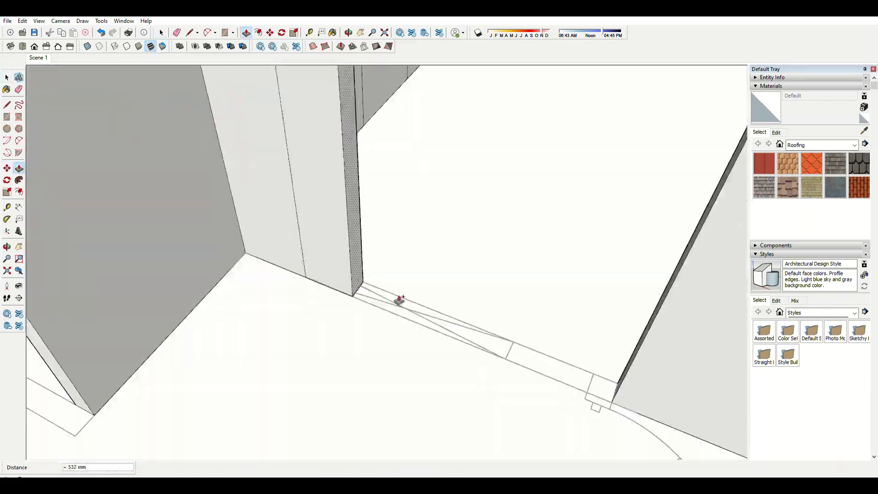
pyautogui.moveTo(469, 135)
pyautogui.mouseDown(button='middle')
pyautogui.moveTo(547, 185)
pyautogui.moveTo(538, 249)
pyautogui.mouseUp(button='middle')
pyautogui.write('6')
pyautogui.press('Return')
pyautogui.press('p')
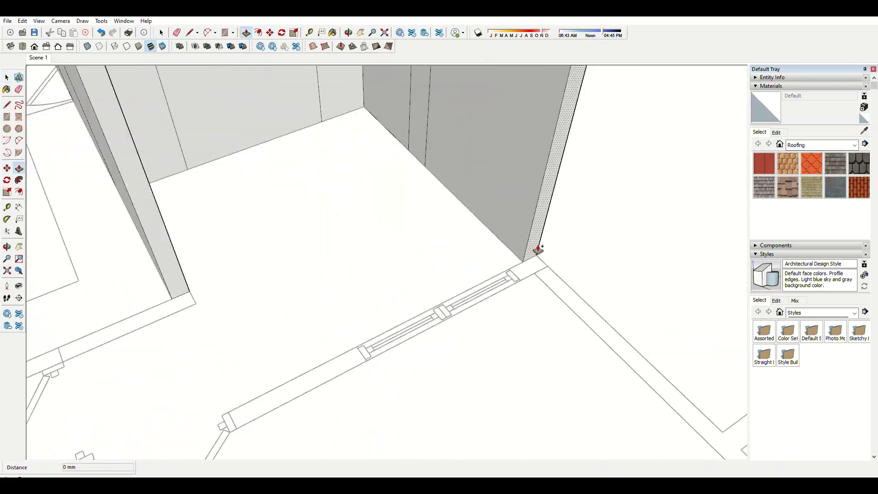
pyautogui.click(373, 355)
# - Orbit in on the wall tops where the walls meet, cancelling a stray move
pyautogui.scroll(-3, 380, 366)
pyautogui.press('space')
pyautogui.moveTo(384, 381); pyautogui.dragTo(483, 215, button='middle')
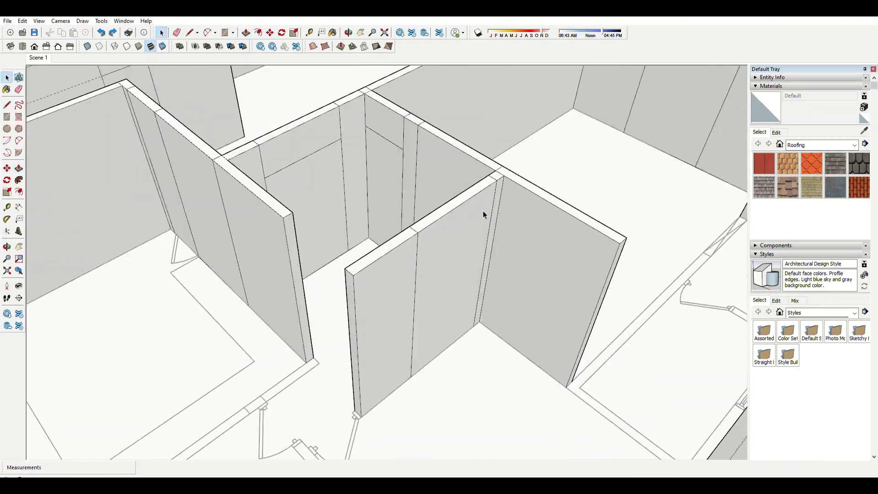
pyautogui.press('p')
pyautogui.scroll(5, 379, 333)
pyautogui.scroll(3, 349, 373)
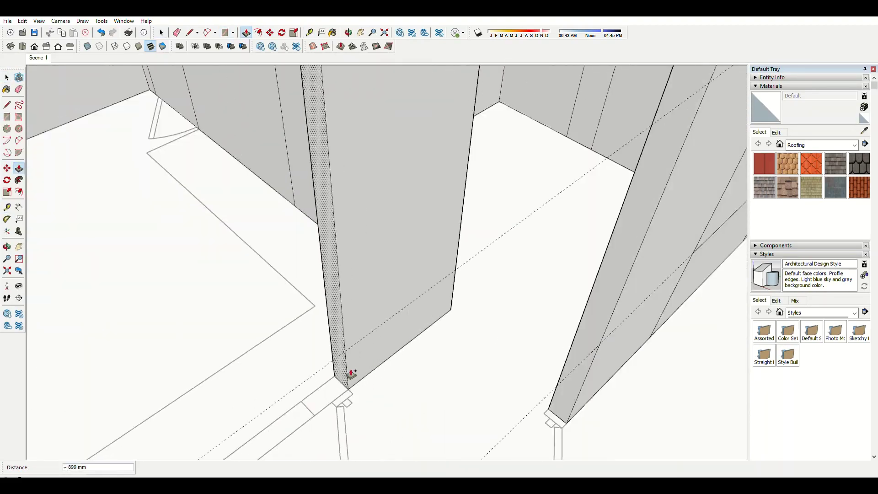
pyautogui.scroll(-8, 408, 334)
pyautogui.scroll(8, 355, 251)
pyautogui.press('space')
pyautogui.moveTo(517, 358); pyautogui.dragTo(431, 274, button='middle')
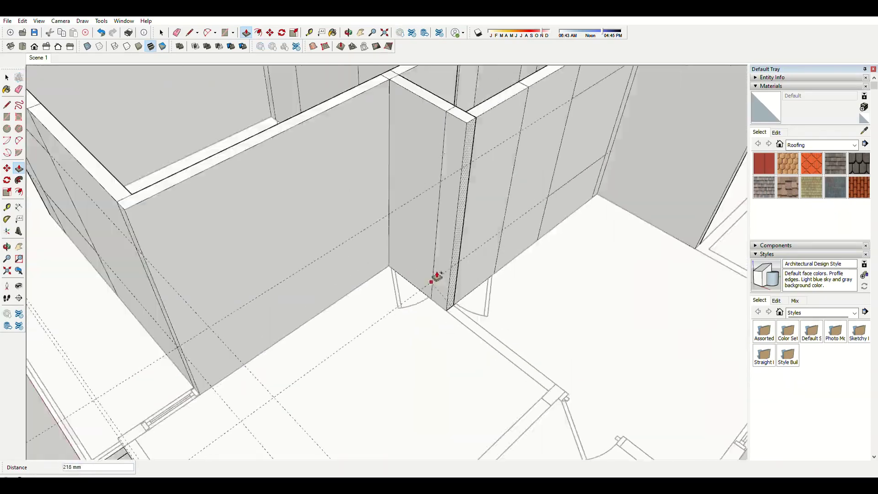
pyautogui.scroll(3, 456, 191)
pyautogui.press('Return')
pyautogui.press('space')
pyautogui.moveTo(458, 220); pyautogui.dragTo(407, 345, button='middle')
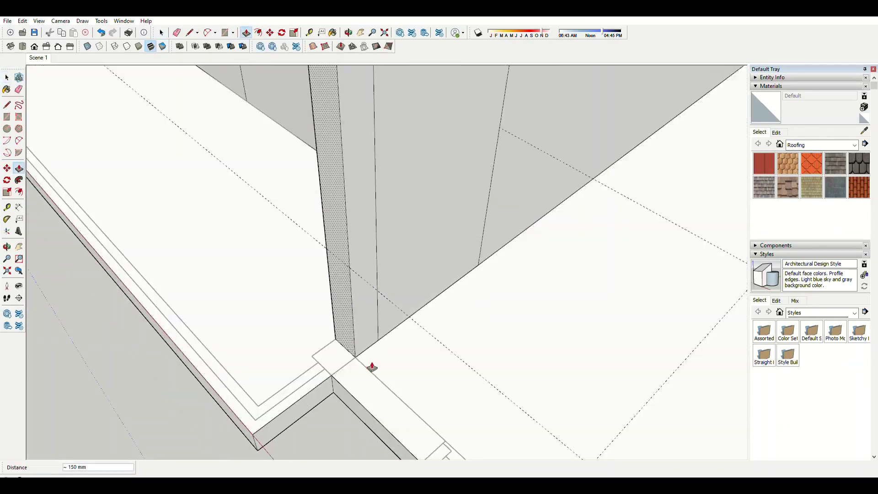
# - Raise the wall end at the junction a little further toward full height
pyautogui.press('m')
pyautogui.moveTo(428, 414); pyautogui.dragTo(309, 365, button='middle')
pyautogui.click(309, 366)
pyautogui.press('p')
pyautogui.moveTo(406, 369); pyautogui.dragTo(366, 256, button='middle')
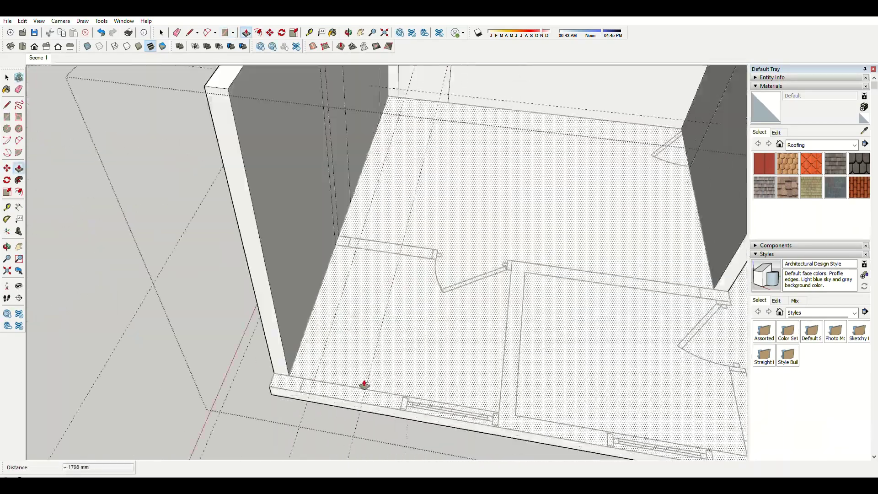
pyautogui.scroll(5, 365, 386)
pyautogui.scroll(3, 255, 254)
pyautogui.moveTo(333, 304)
pyautogui.mouseDown(button='middle')
pyautogui.moveTo(562, 331)
pyautogui.moveTo(380, 94)
pyautogui.mouseUp(button='middle')
pyautogui.press('space')
# - Pull the short wall piece by the floor upward toward the 1948 mm wall height
pyautogui.press('p')
pyautogui.moveTo(410, 124); pyautogui.dragTo(444, 94, button='middle')
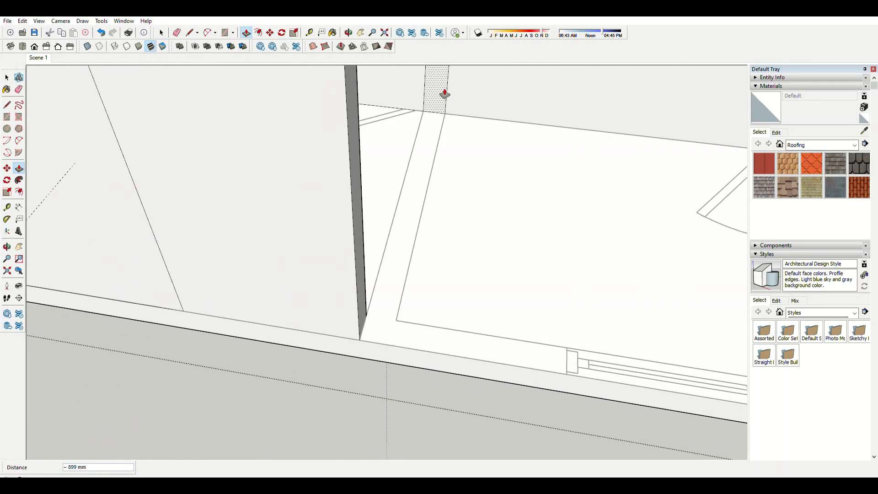
pyautogui.press('m')
pyautogui.moveTo(572, 366); pyautogui.dragTo(365, 185, button='middle')
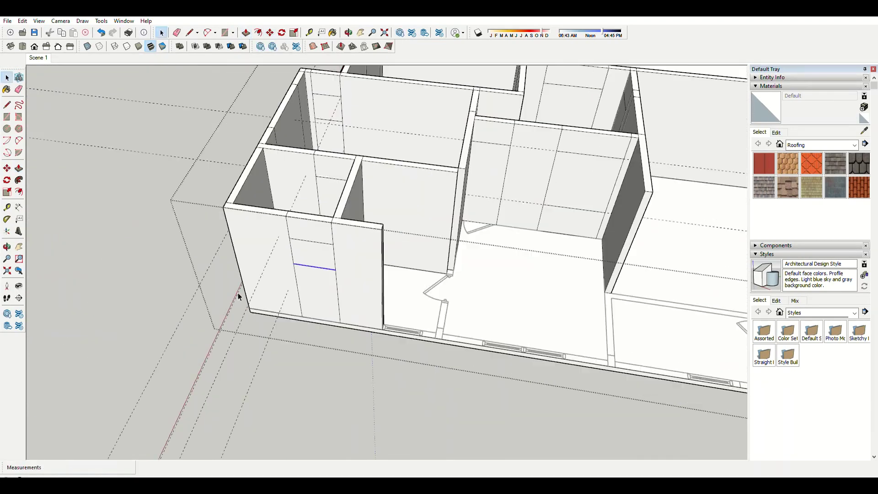
pyautogui.moveTo(396, 251)
pyautogui.mouseDown(button='middle')
pyautogui.moveTo(327, 365)
pyautogui.moveTo(324, 222)
pyautogui.mouseUp(button='middle')
pyautogui.press('p')
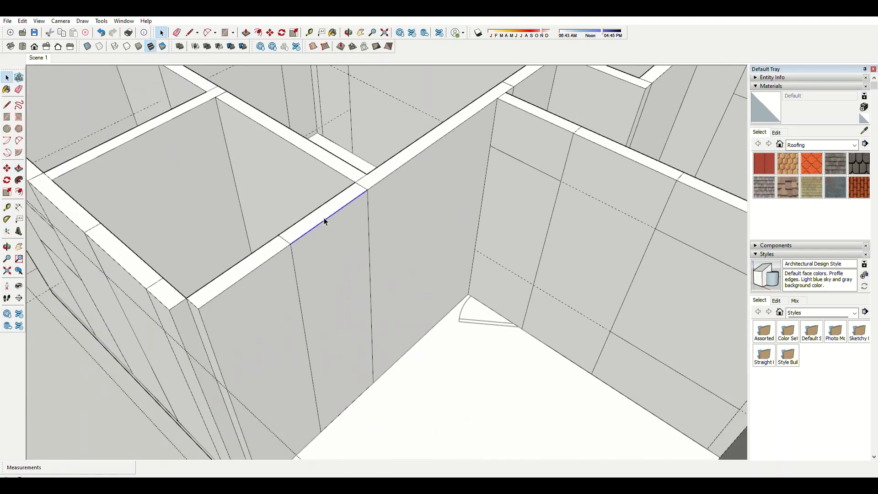
pyautogui.scroll(-3, 412, 294)
pyautogui.scroll(3, 343, 255)
pyautogui.scroll(5, 313, 304)
pyautogui.click(313, 304)
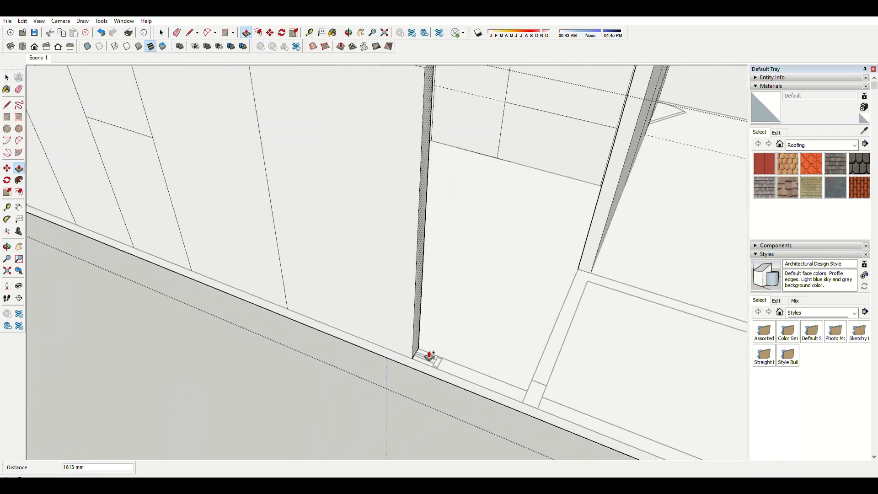
pyautogui.press('space')
# - Raise another short wall piece up to the full wall height
pyautogui.moveTo(299, 277); pyautogui.dragTo(434, 186, button='middle')
pyautogui.moveTo(430, 263); pyautogui.dragTo(486, 273, button='middle')
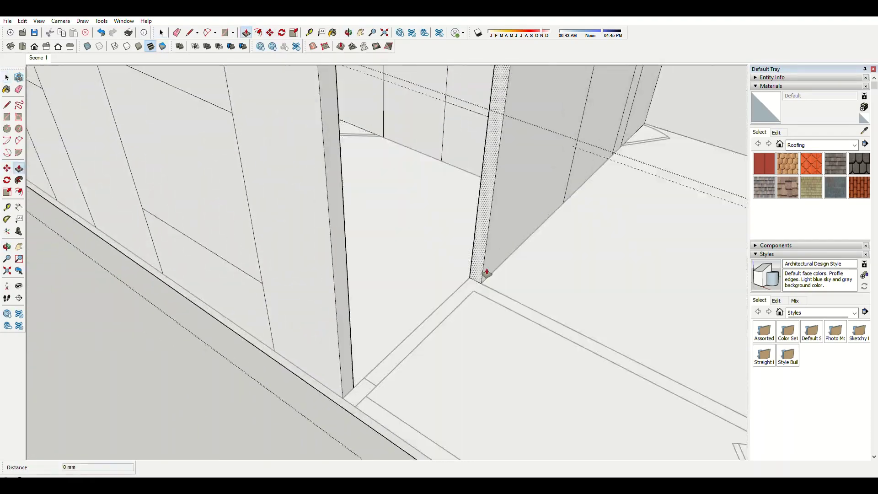
pyautogui.scroll(-3, 583, 381)
pyautogui.scroll(4, 421, 359)
pyautogui.press('p')
pyautogui.scroll(2, 373, 315)
pyautogui.click(373, 314)
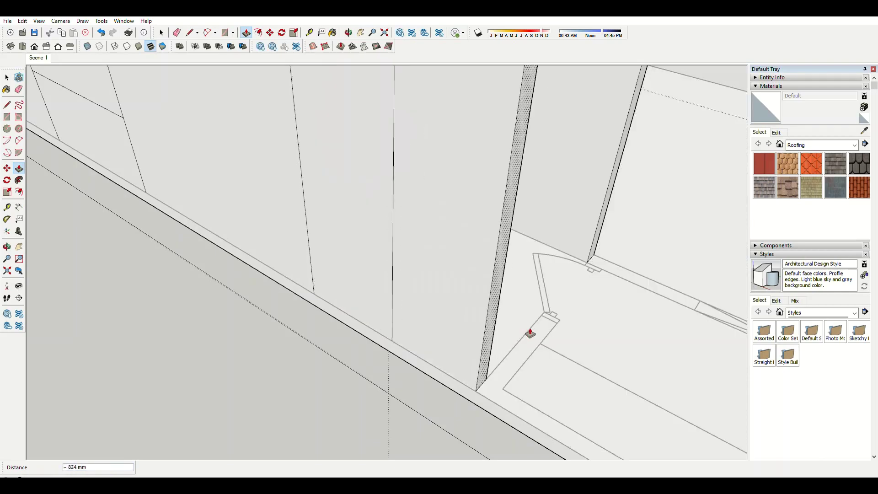
pyautogui.moveTo(479, 318)
pyautogui.mouseDown(button='middle')
pyautogui.moveTo(393, 343)
pyautogui.moveTo(466, 343)
pyautogui.moveTo(676, 168)
pyautogui.mouseUp(button='middle')
pyautogui.scroll(-3, 349, 227)
pyautogui.scroll(3, 562, 262)
pyautogui.press('p')
pyautogui.click(561, 262)
pyautogui.scroll(-2, 503, 321)
pyautogui.press('space')
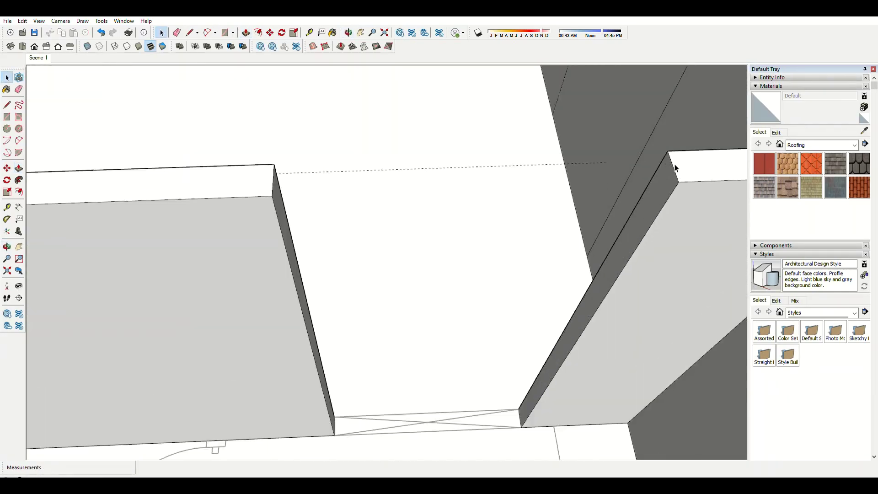
# - Look over the walls and start erasing stray seam lines on the wall faces
pyautogui.moveTo(397, 165); pyautogui.dragTo(496, 253, button='middle')
pyautogui.press('m')
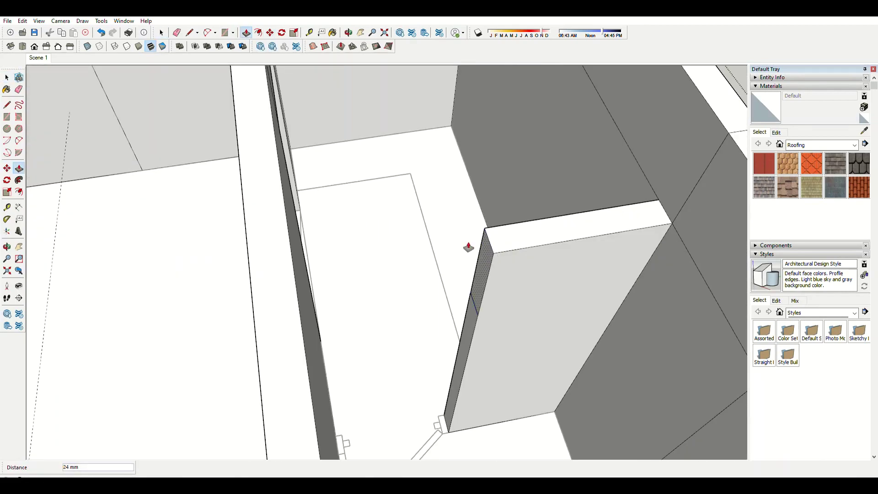
pyautogui.press('space')
pyautogui.scroll(-5, 469, 247)
pyautogui.moveTo(461, 214); pyautogui.dragTo(260, 173, button='middle')
pyautogui.scroll(5, 412, 275)
pyautogui.scroll(2, 528, 365)
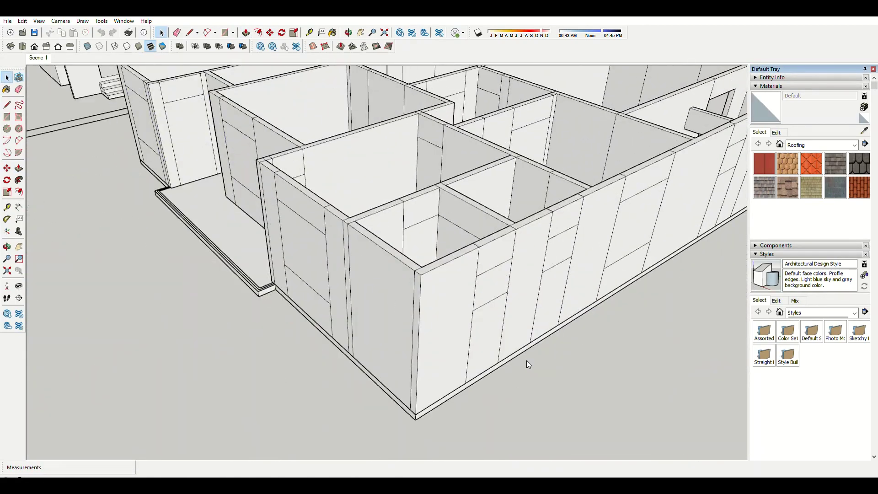
pyautogui.scroll(3, 528, 364)
pyautogui.press('e')
pyautogui.scroll(-5, 435, 307)
# - Orbit and zoom around the wall corners by the stair opening to find leftover seams
pyautogui.moveTo(523, 271)
pyautogui.mouseDown(button='middle')
pyautogui.moveTo(542, 151)
pyautogui.moveTo(315, 325)
pyautogui.mouseUp(button='middle')
pyautogui.scroll(3, 317, 295)
pyautogui.scroll(-5, 386, 239)
pyautogui.scroll(2, 418, 228)
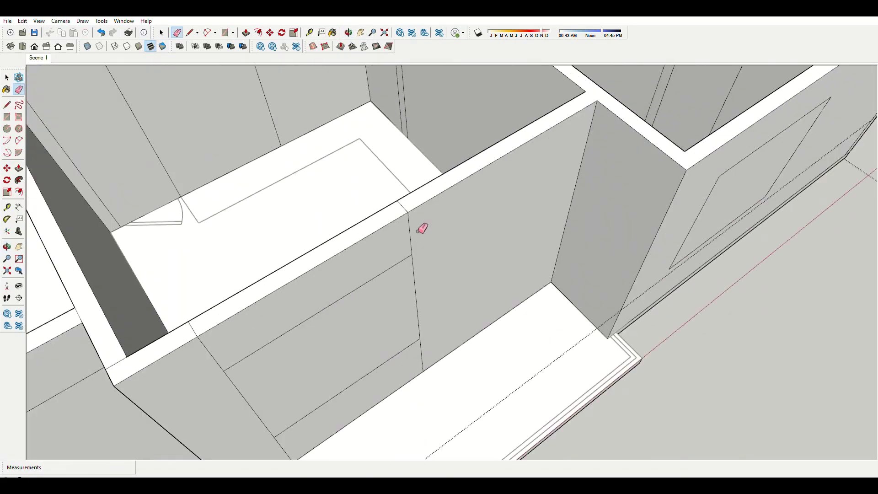
pyautogui.moveTo(417, 227); pyautogui.dragTo(329, 337, button='middle')
pyautogui.scroll(3, 405, 219)
pyautogui.scroll(-3, 520, 245)
pyautogui.moveTo(520, 245); pyautogui.dragTo(465, 239, button='middle')
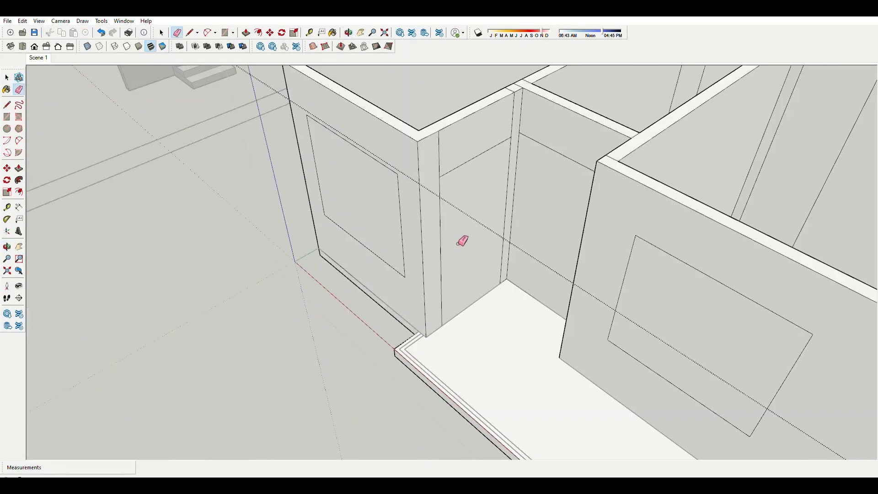
pyautogui.scroll(3, 508, 142)
pyautogui.scroll(-5, 413, 140)
pyautogui.scroll(3, 482, 220)
pyautogui.scroll(2, 349, 170)
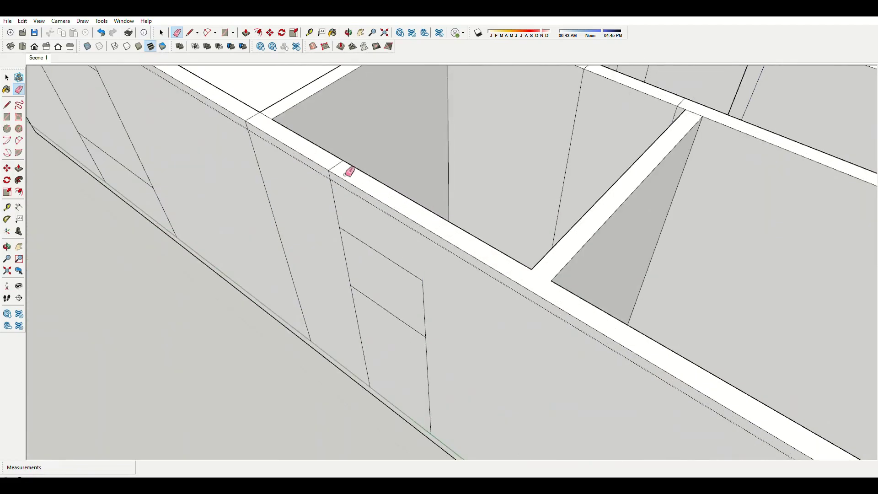
pyautogui.scroll(2, 439, 249)
pyautogui.scroll(2, 264, 185)
pyautogui.scroll(-3, 264, 184)
# - Inspect the wall with openings and look down into the rooms for stray edges
pyautogui.moveTo(373, 235); pyautogui.dragTo(308, 363, button='middle')
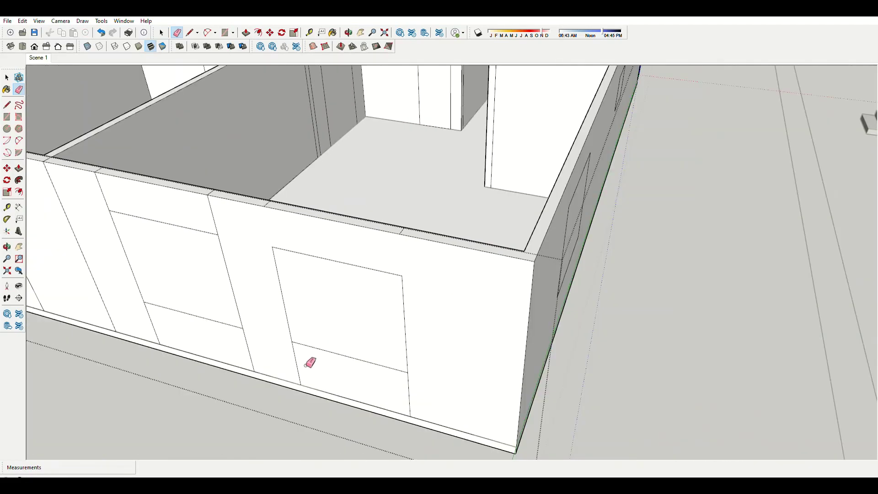
pyautogui.scroll(2, 337, 199)
pyautogui.scroll(2, 335, 173)
pyautogui.scroll(-2, 336, 172)
pyautogui.scroll(3, 353, 224)
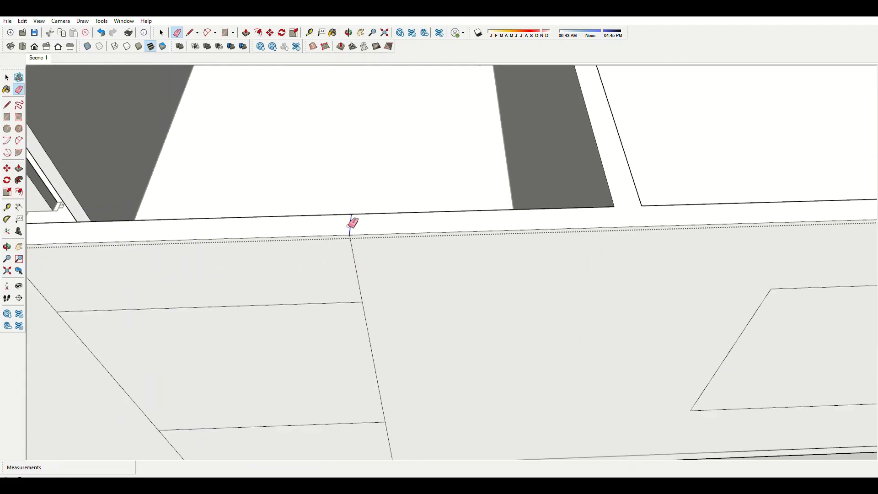
pyautogui.scroll(-3, 432, 303)
pyautogui.moveTo(431, 303); pyautogui.dragTo(510, 261, button='middle')
pyautogui.scroll(-3, 503, 250)
pyautogui.scroll(3, 284, 182)
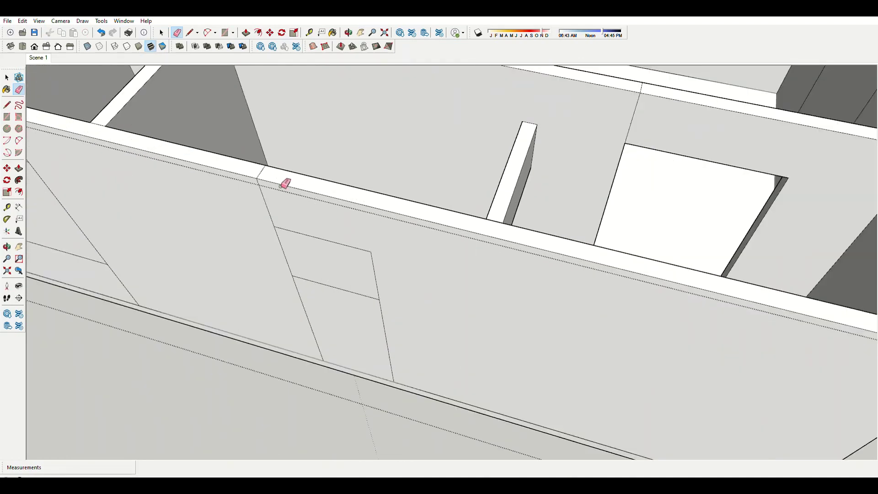
pyautogui.moveTo(284, 182); pyautogui.dragTo(620, 265, button='middle')
pyautogui.scroll(3, 524, 254)
# - With Push/Pull active, survey the rooms from close, overhead and oblique angles
pyautogui.press('p')
pyautogui.moveTo(524, 254); pyautogui.dragTo(374, 224, button='middle')
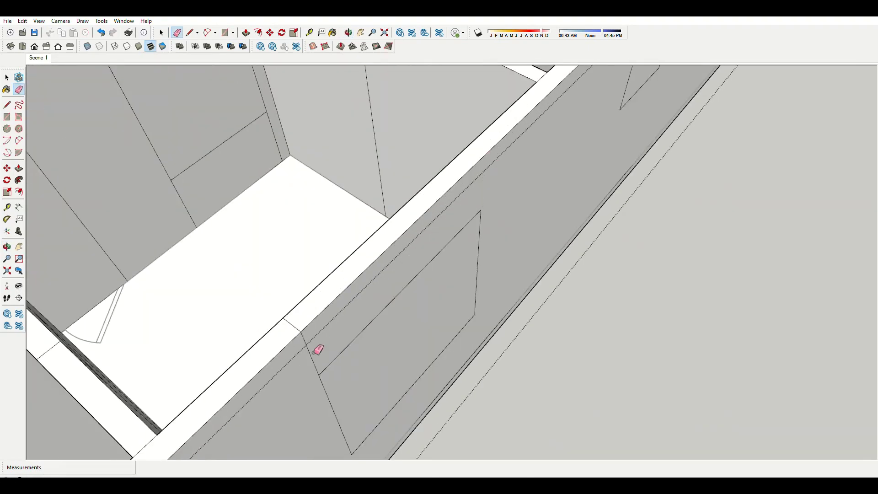
pyautogui.scroll(-5, 739, 322)
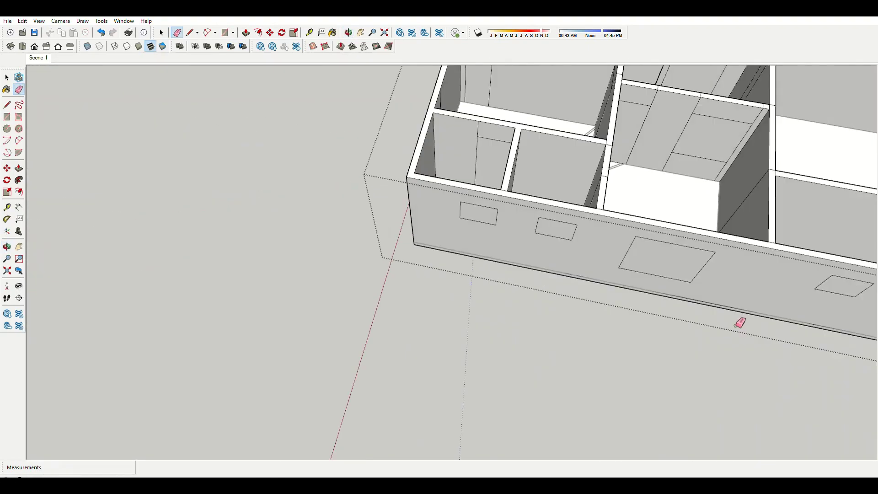
pyautogui.scroll(5, 619, 220)
pyautogui.scroll(3, 433, 251)
pyautogui.moveTo(433, 251)
pyautogui.mouseDown(button='middle')
pyautogui.moveTo(385, 311)
pyautogui.moveTo(663, 167)
pyautogui.moveTo(476, 328)
pyautogui.moveTo(394, 278)
pyautogui.mouseUp(button='middle')
pyautogui.scroll(3, 556, 208)
pyautogui.scroll(-5, 819, 298)
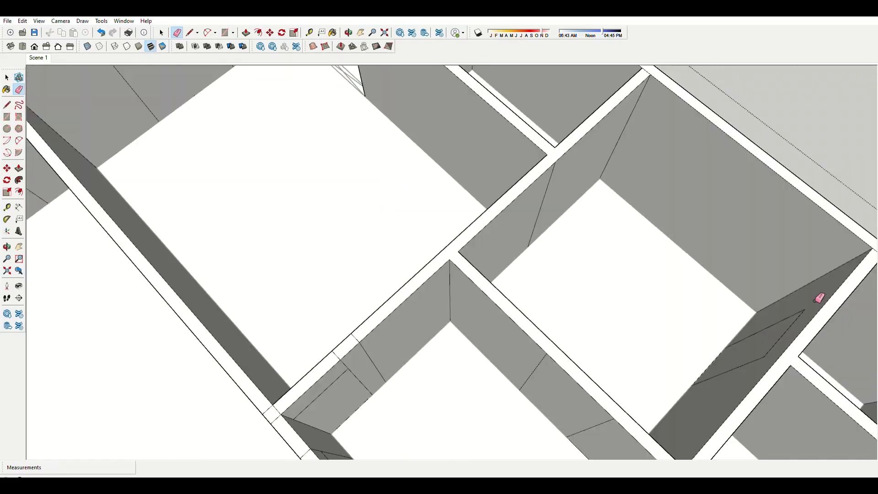
pyautogui.moveTo(820, 298); pyautogui.dragTo(284, 251, button='middle')
pyautogui.scroll(3, 297, 186)
pyautogui.scroll(-5, 660, 374)
pyautogui.scroll(3, 506, 225)
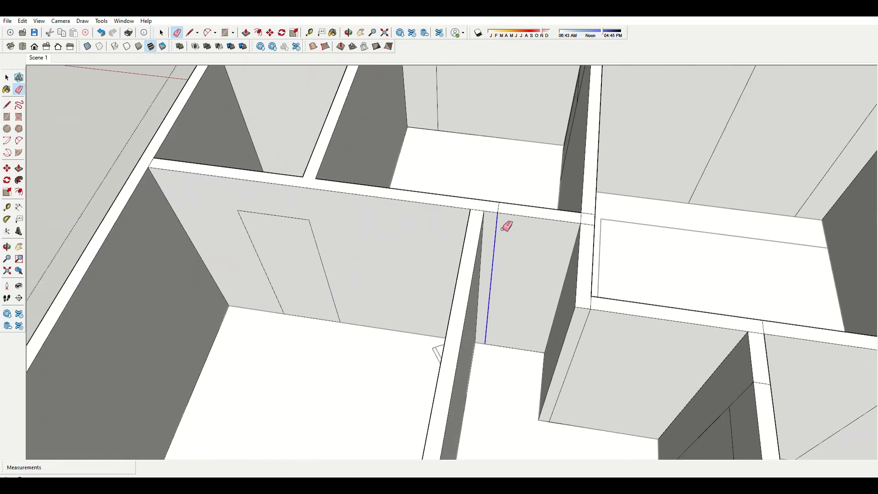
pyautogui.scroll(-5, 543, 342)
pyautogui.moveTo(543, 343); pyautogui.dragTo(675, 281, button='middle')
pyautogui.scroll(-5, 672, 198)
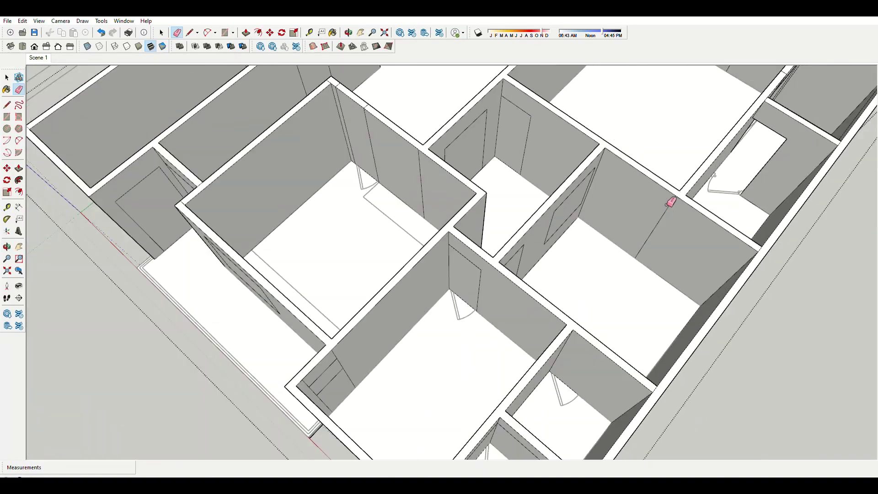
pyautogui.scroll(4, 320, 316)
pyautogui.moveTo(320, 316); pyautogui.dragTo(495, 216, button='middle')
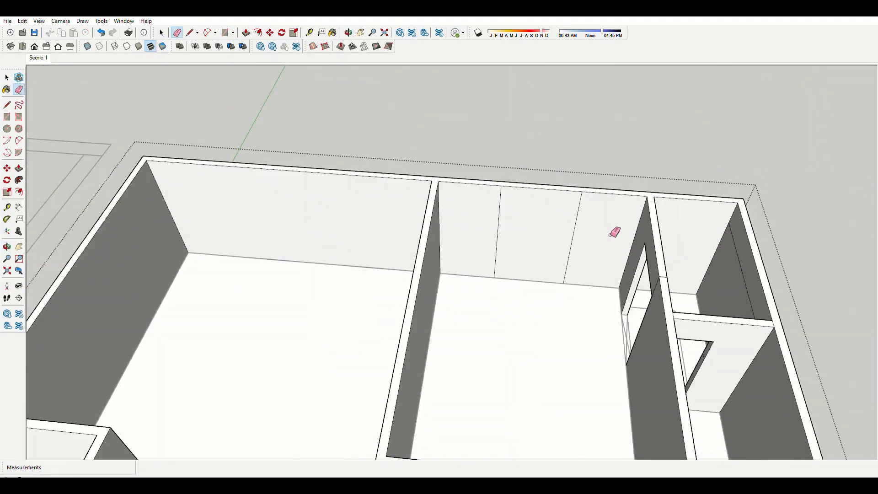
# - Erase the two stray vertical edges on the back wall
pyautogui.moveTo(614, 232); pyautogui.dragTo(496, 228)
pyautogui.scroll(-5, 498, 189)
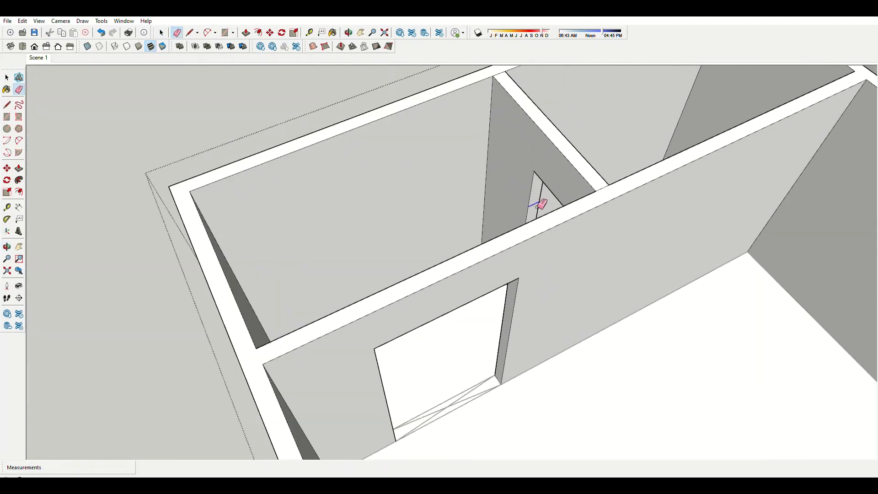
pyautogui.scroll(5, 573, 298)
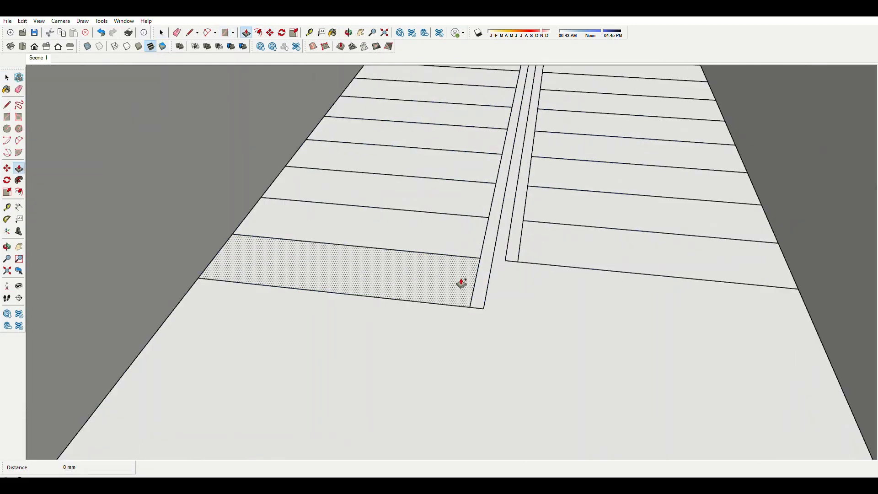
# - Raise the entrance step face into a block, then select all connected step geometry
pyautogui.moveTo(462, 283); pyautogui.dragTo(461, 265)
pyautogui.press('space')
pyautogui.hotkey('ctrl', 'a')
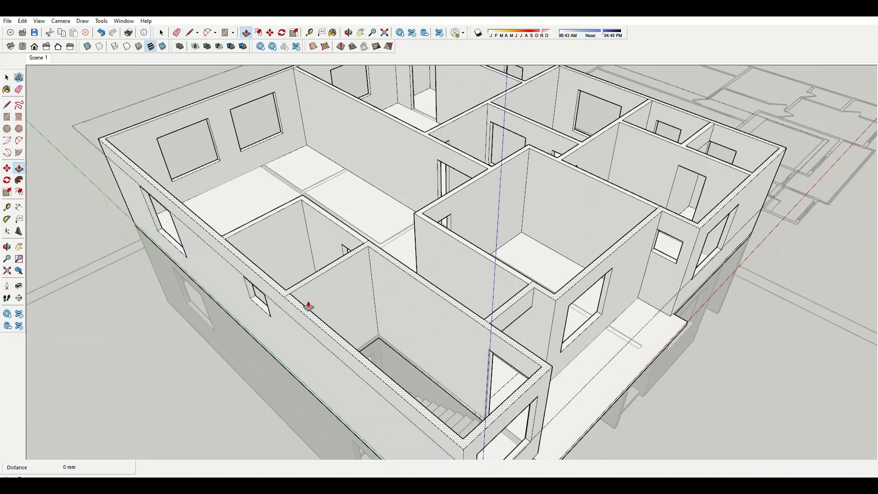
# - Start pulling the upper-storey wall tops upward toward parapet height
pyautogui.scroll(5, 309, 305)
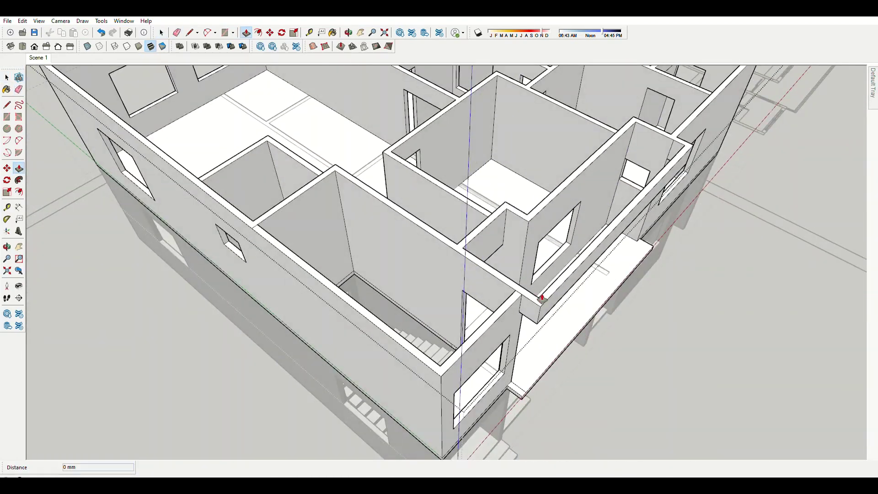
pyautogui.click(542, 298)
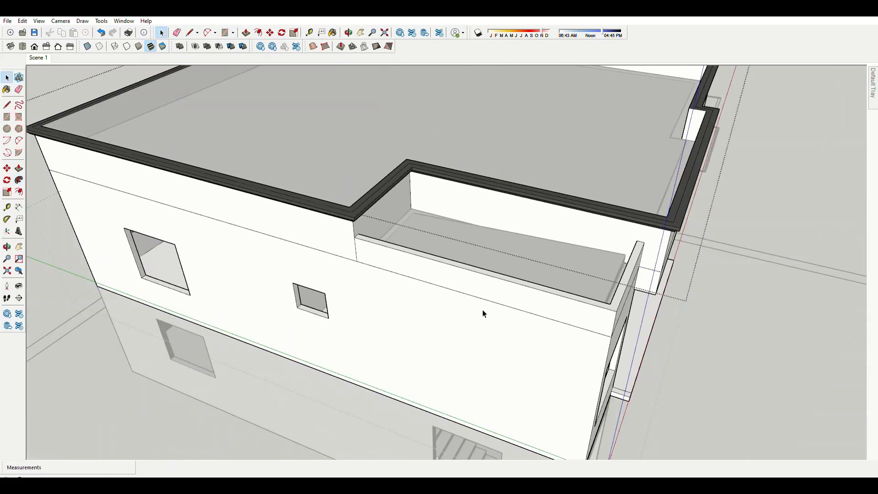
# - Zoom in on the parapet edge where the guide line will go
pyautogui.scroll(2, 599, 300)
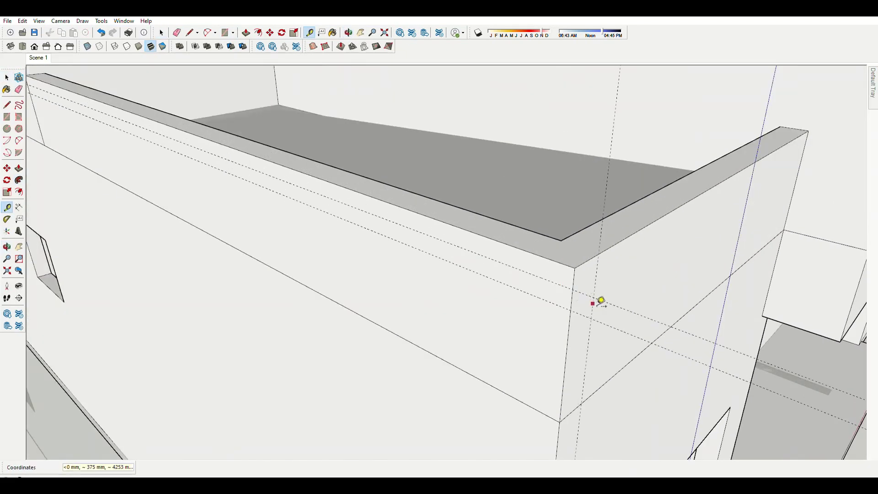